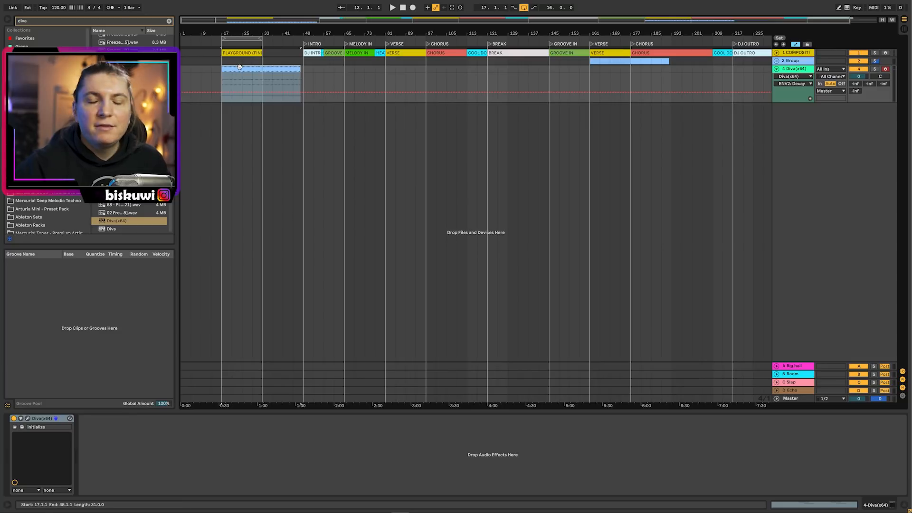
- Open the MIDI clip on the Diva track and examine its low sustained note and the upper notes
double_click(239, 68)
drag(110, 328, 114, 352)
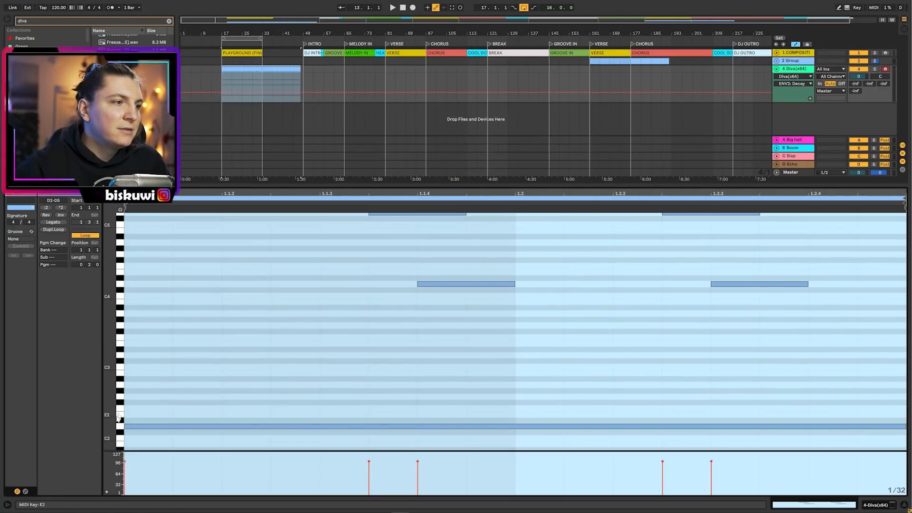
right_click(427, 288)
click(348, 265)
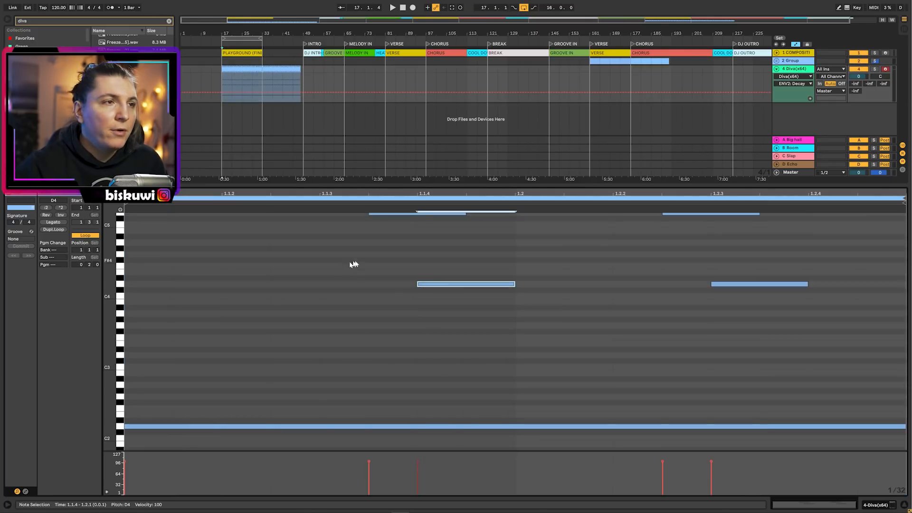
scroll(375, 257, up, 2)
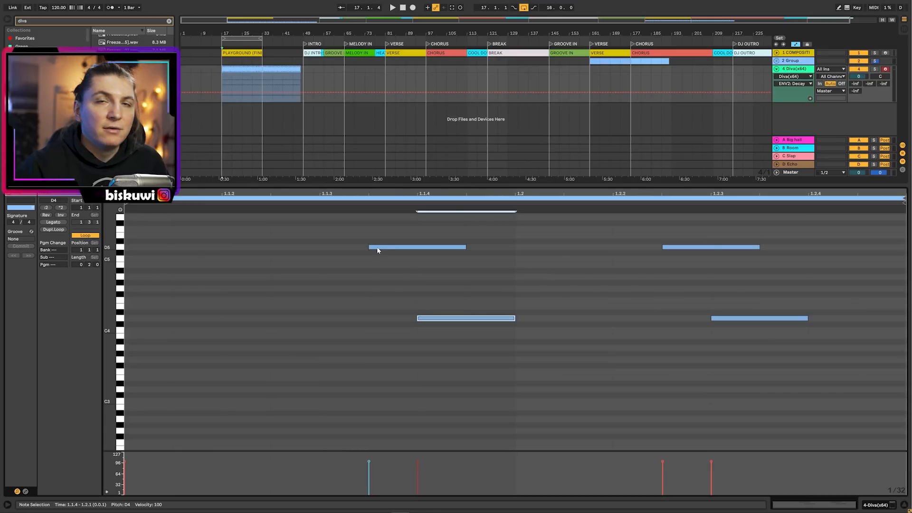
scroll(365, 313, down, 3)
scroll(385, 226, up, 3)
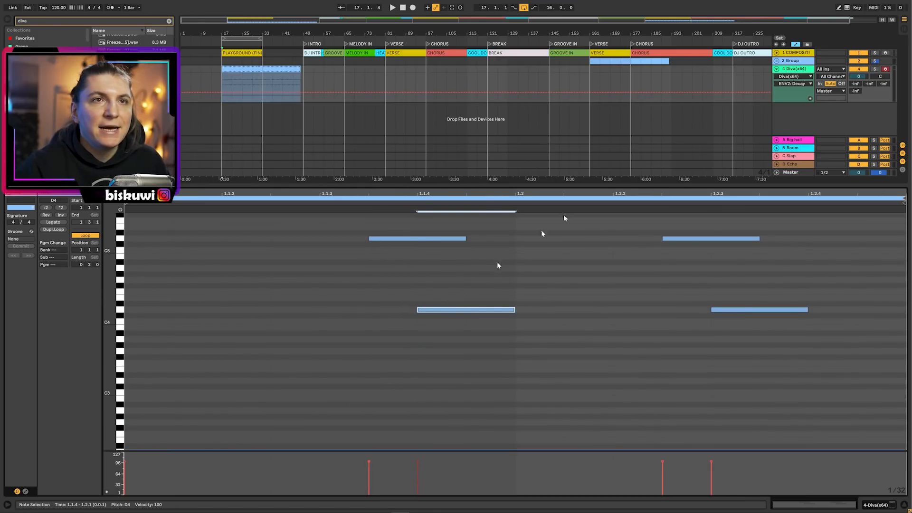
- Solo the Diva track and play the arrangement to audition its sound
click(866, 72)
click(876, 69)
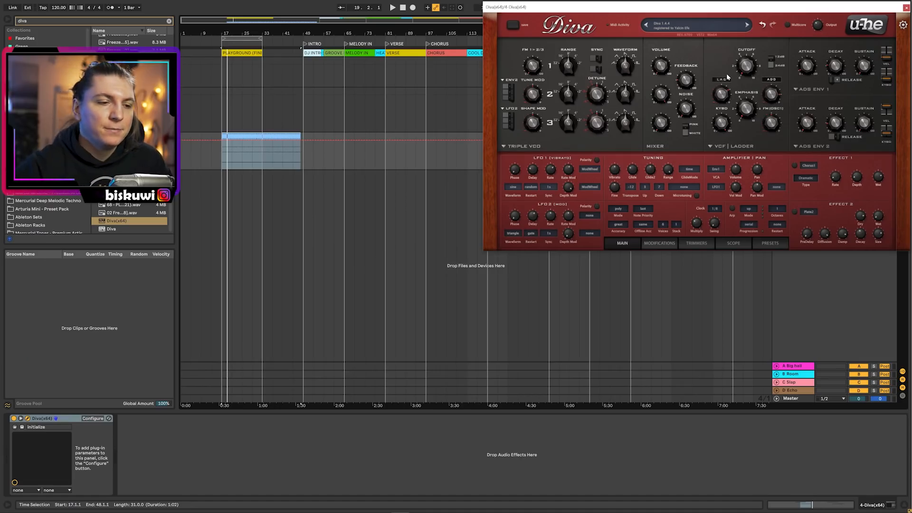
key(space)
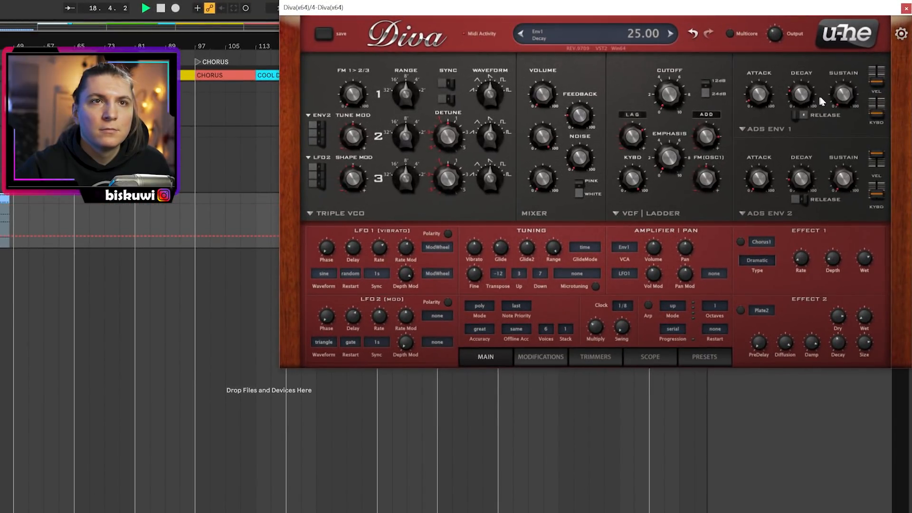
key(space)
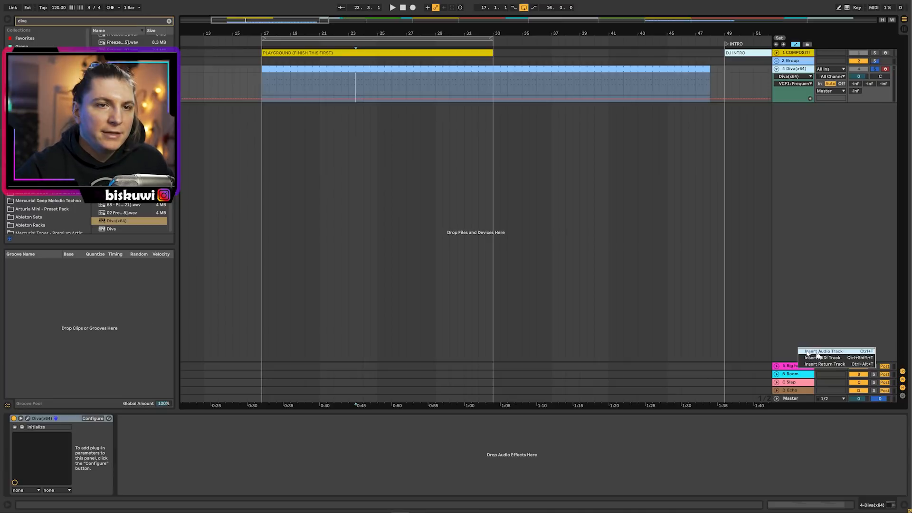
- Add a return track with an Echo in Ping Pong mode at 100% dry/wet, and play the Diva track sent to it at -7.2 dB
key(ctrl+alt+t)
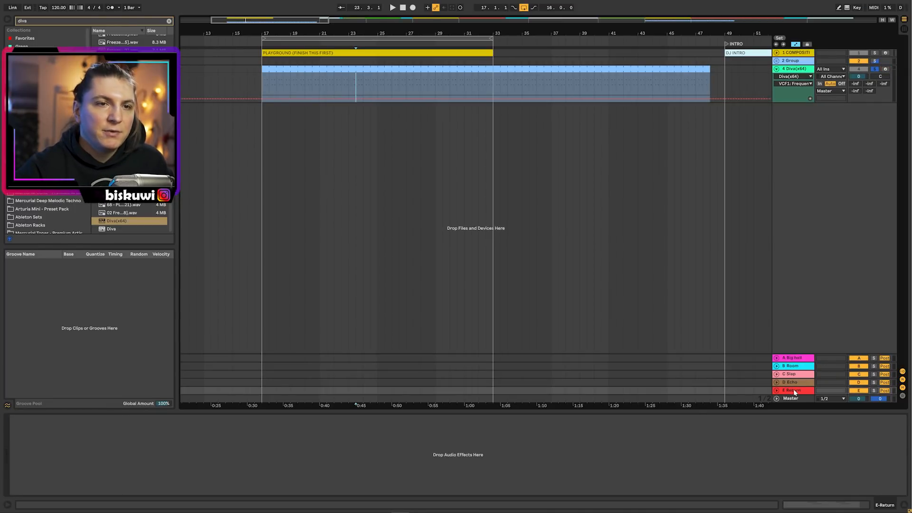
key(ctrl+f)
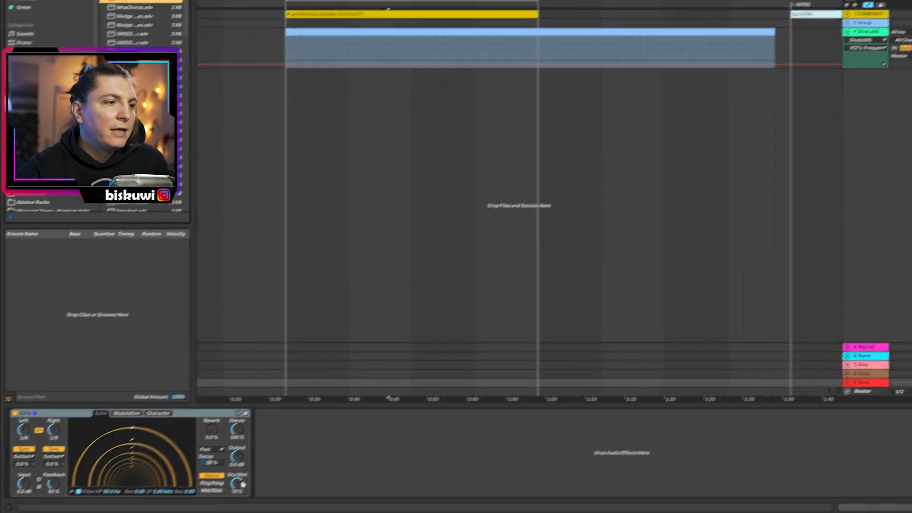
click(211, 482)
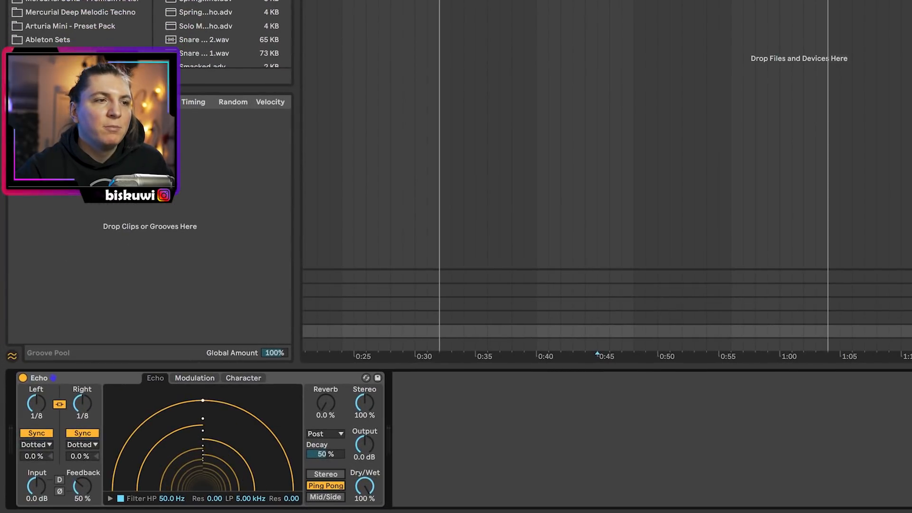
key(space)
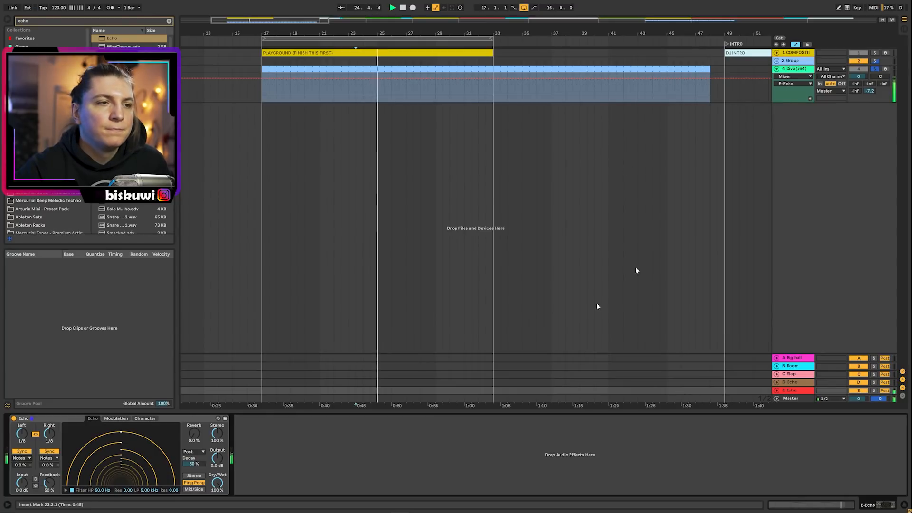
- Replace the Dark Hall reverb on the Big hall return with a default Reverb at 3.97 s decay time and 100% dry/wet
click(803, 72)
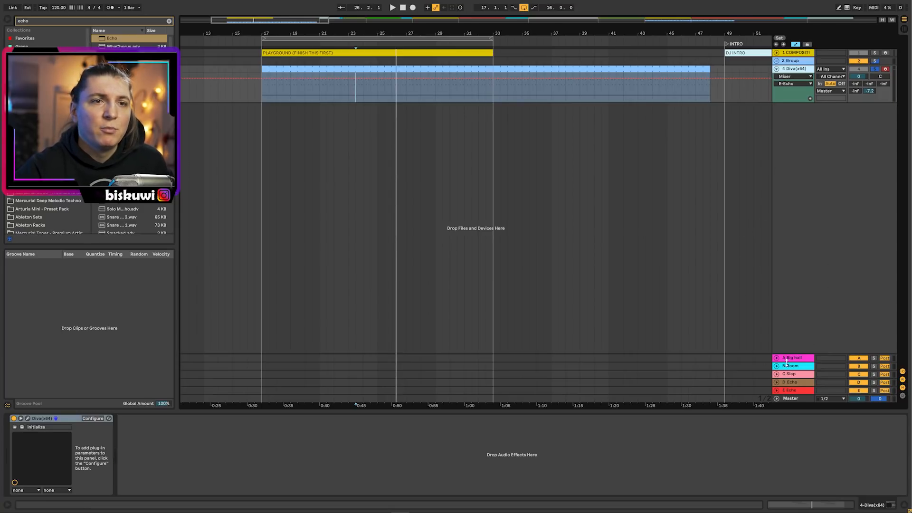
key(super+f)
text(reverb)
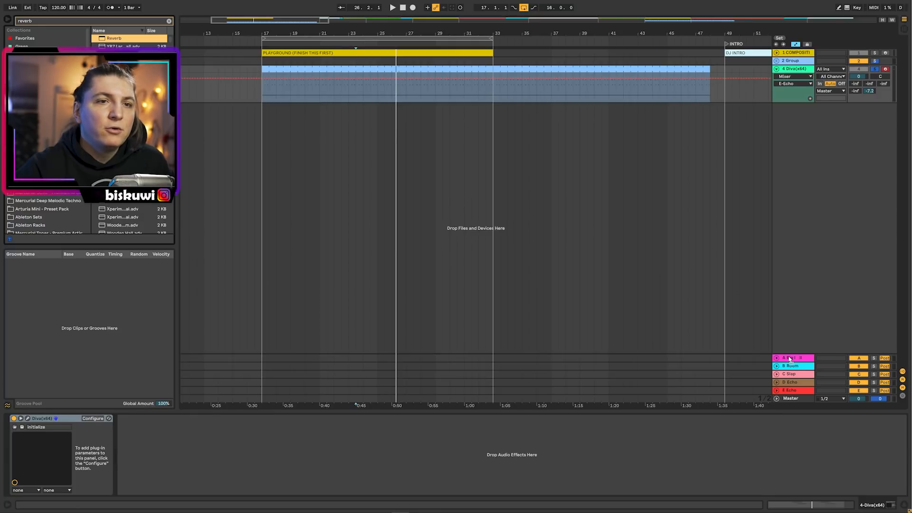
click(790, 359)
click(143, 420)
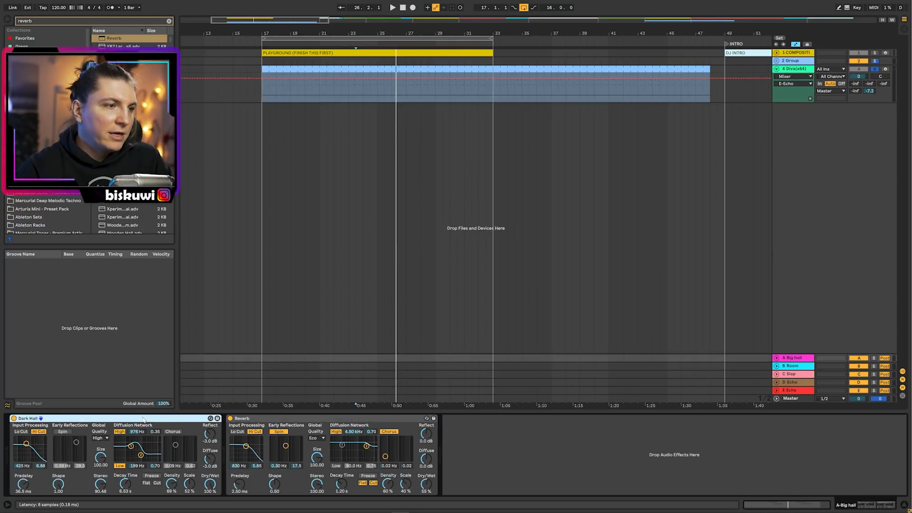
key(Delete)
drag(119, 489, 119, 477)
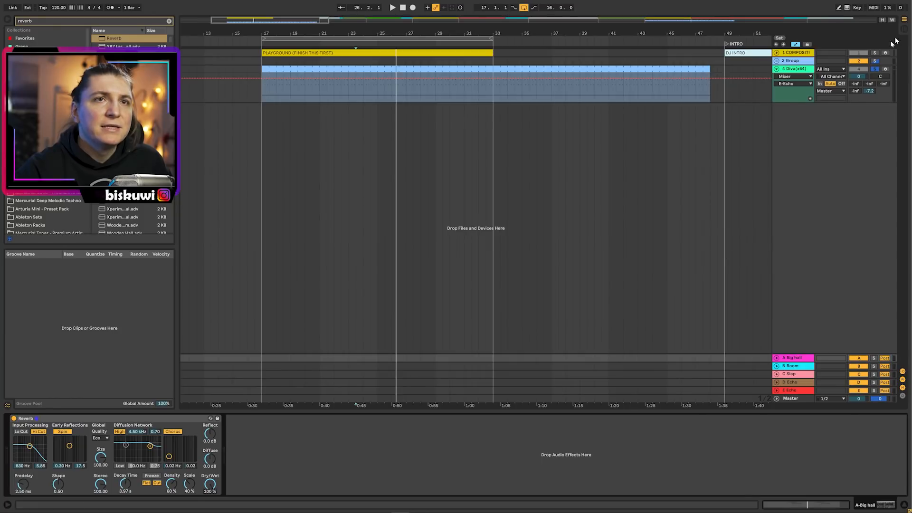
- During playback, set the Diva track's Big hall send to -8.7 dB and its second Echo send level to -16.0 dB
key(space)
drag(855, 84, 855, 48)
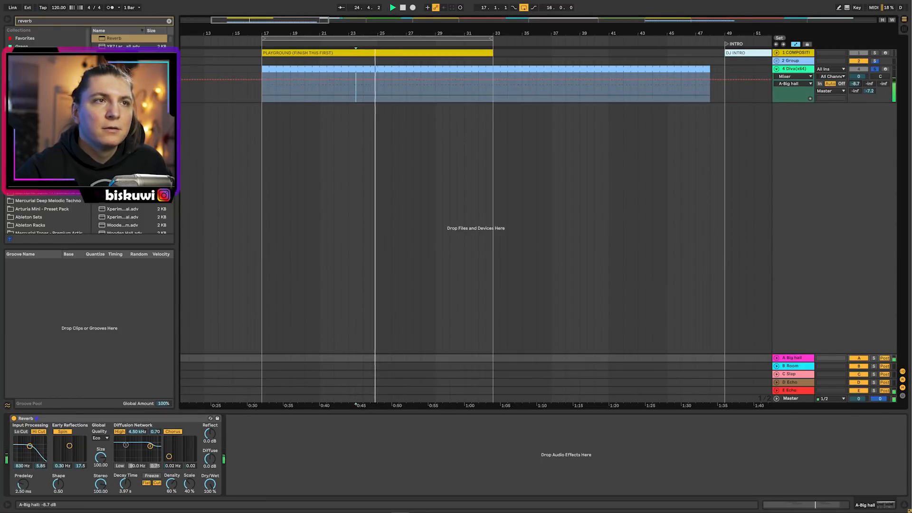
drag(869, 91, 869, 107)
- Add an EQ Eight to the Diva track with a low cut at 495 Hz, and select the Big hall return
click(800, 73)
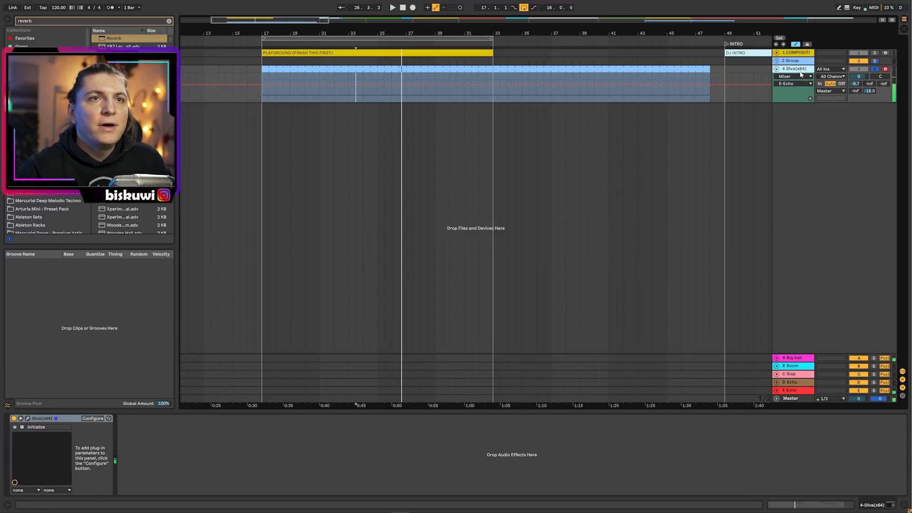
key(ctrl+f)
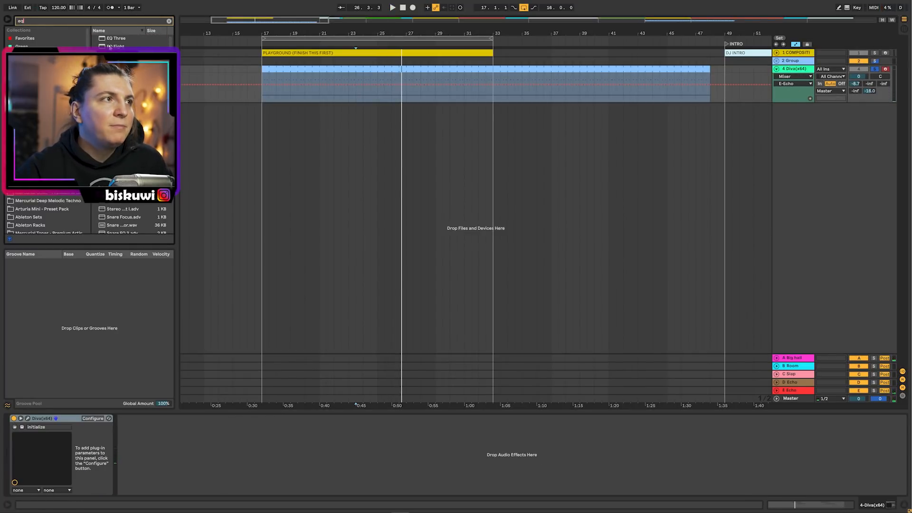
key(Return)
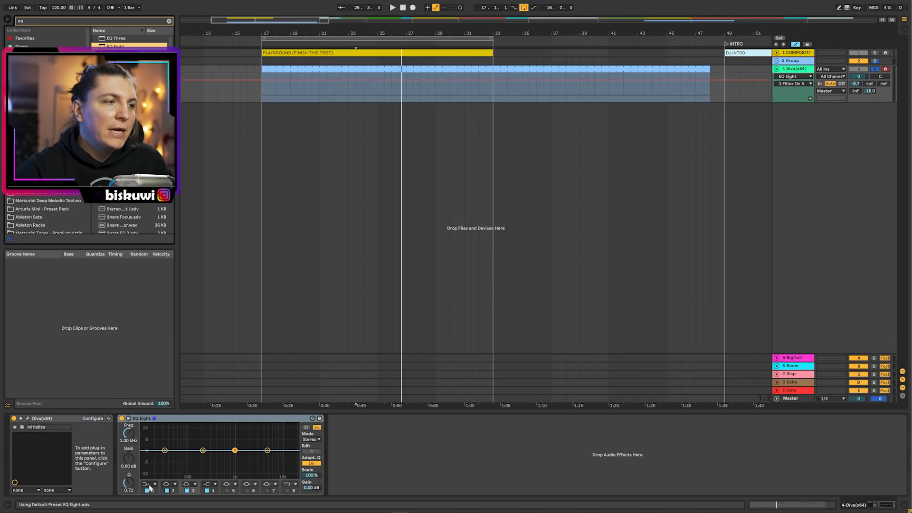
click(150, 487)
key(space)
drag(174, 454, 221, 456)
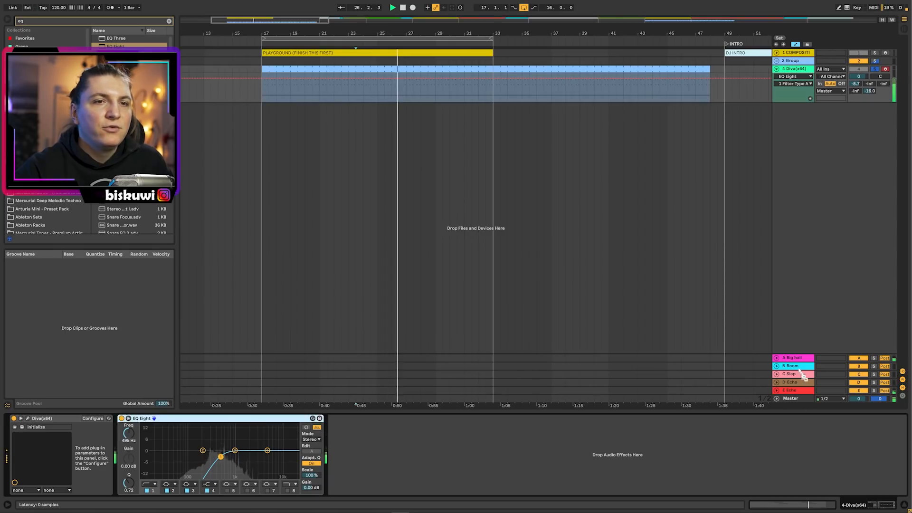
click(797, 358)
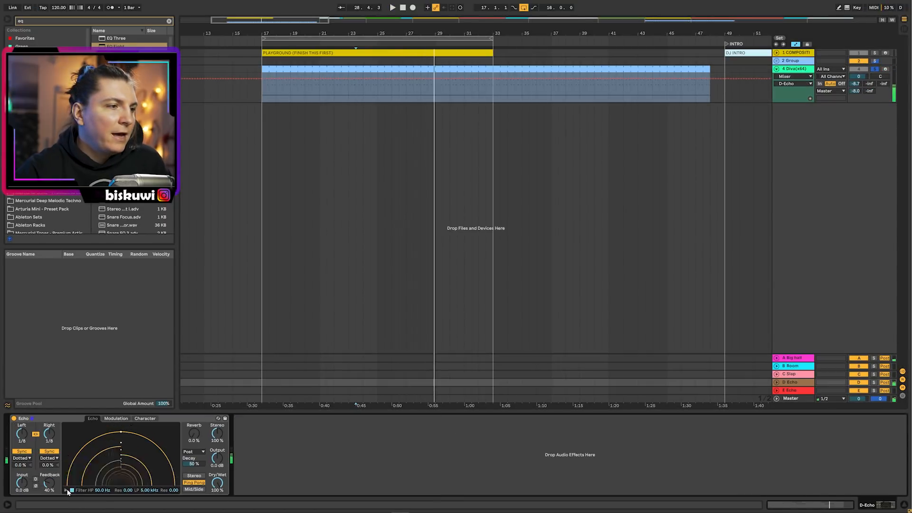
- Shape the D Echo return's filter with the low-pass at 16.2 kHz and the high-pass raised past 204 Hz while listening
click(66, 490)
drag(155, 482, 162, 482)
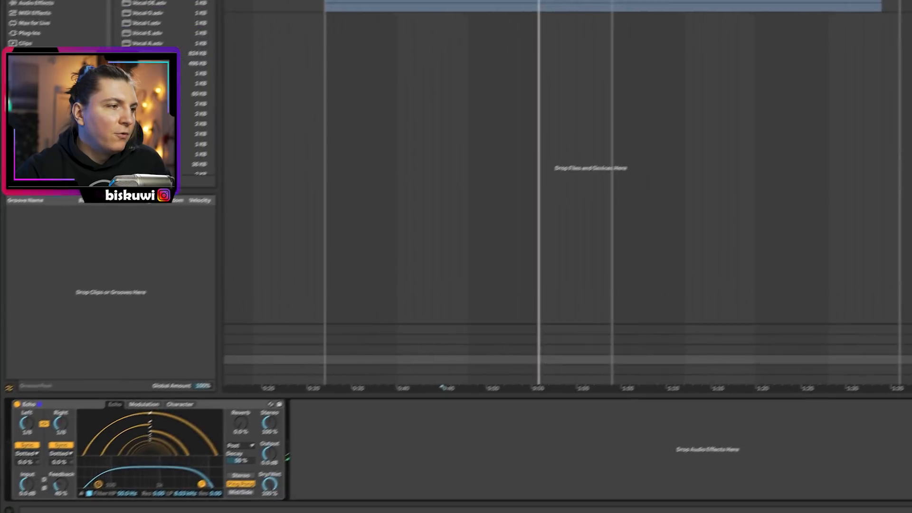
drag(79, 483, 104, 482)
key(space)
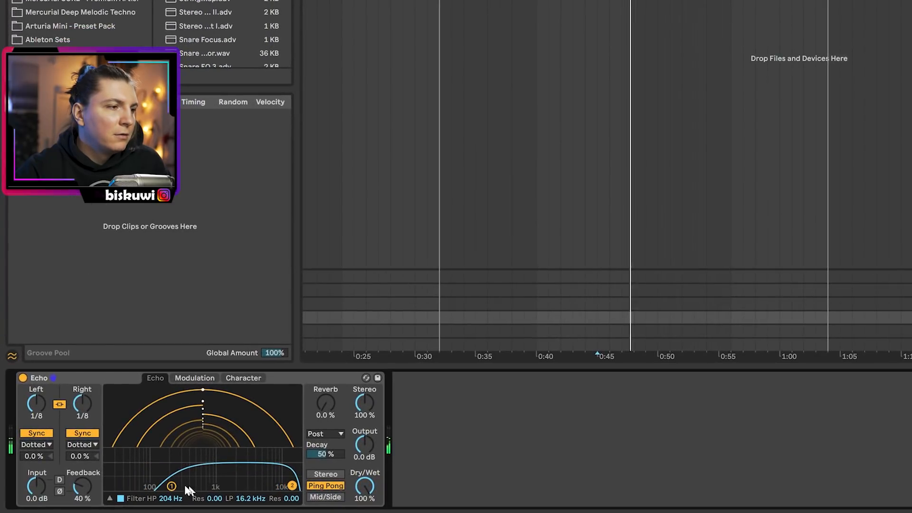
drag(172, 486, 204, 487)
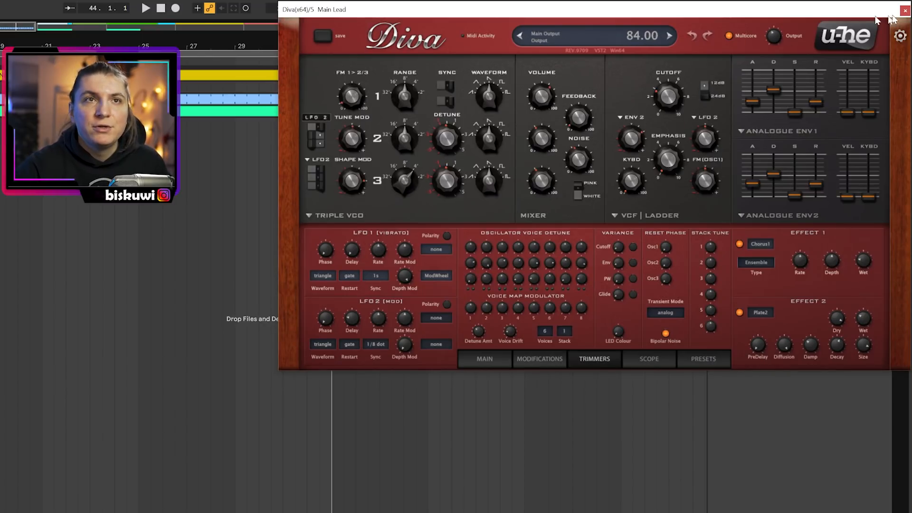
- Show the Diva VCF1 Frequency automation on the Main Lead track, and open its MIDI clip to examine the chord notes
click(906, 13)
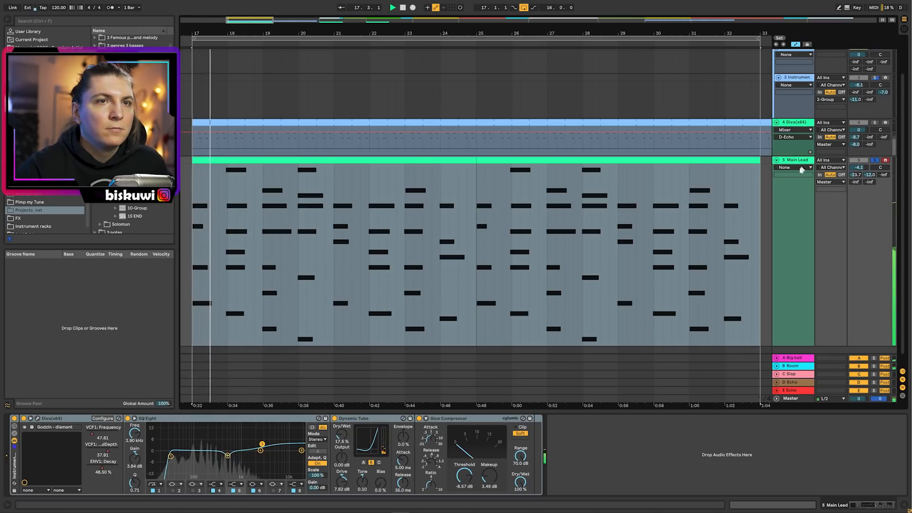
click(800, 167)
click(797, 186)
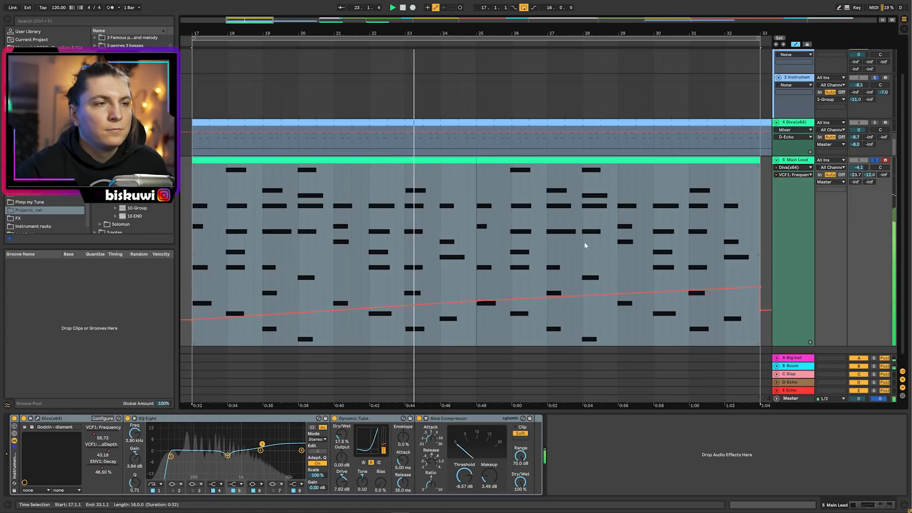
double_click(357, 161)
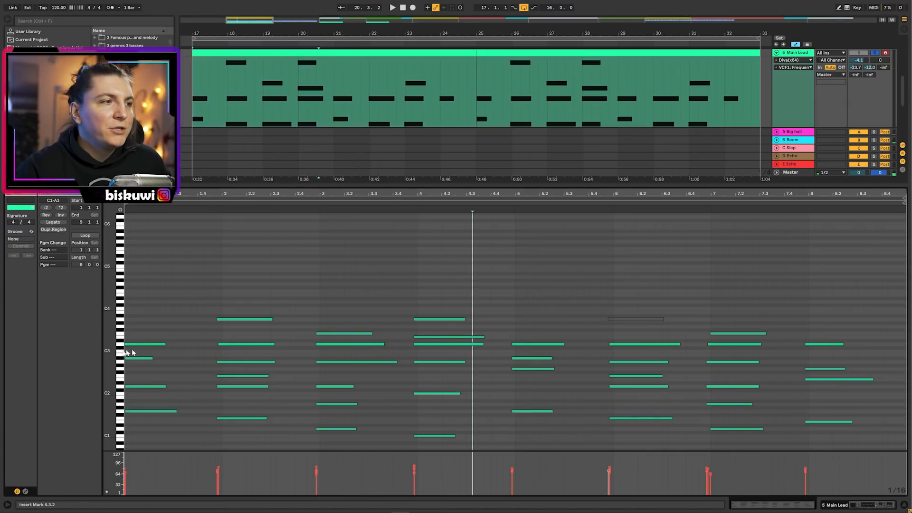
scroll(110, 354, down, 5)
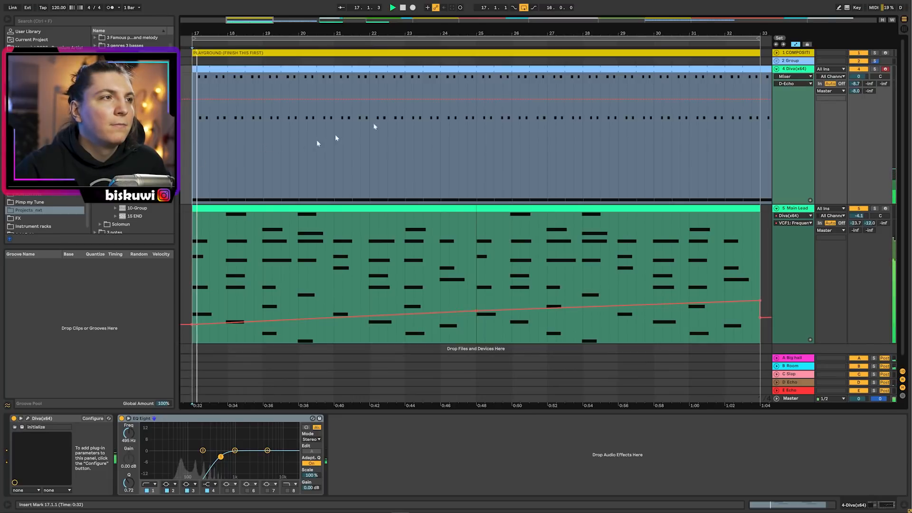
- Set the Diva track's volume to -3.3 dB, and fold the Diva and Main Lead tracks
drag(859, 77, 859, 87)
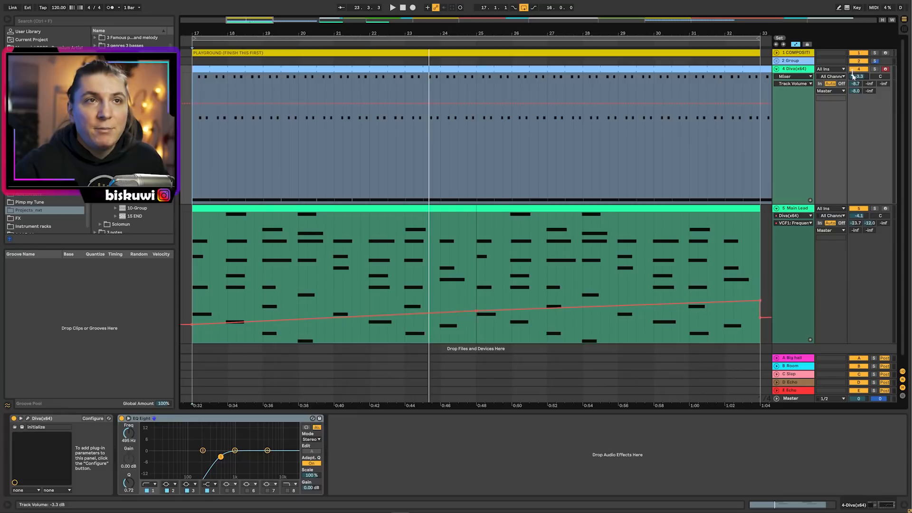
click(777, 69)
click(777, 77)
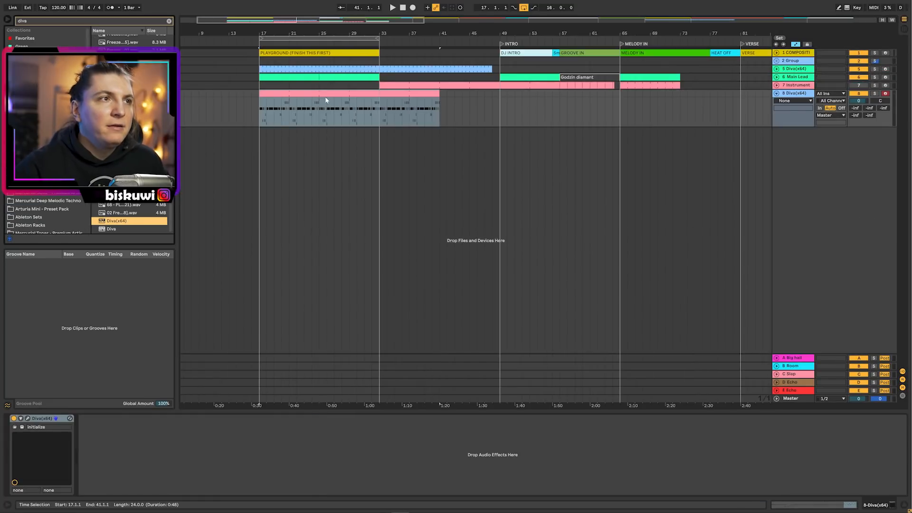
- Open the MIDI clip on the newest Diva track and examine its repeated short notes and velocities
click(323, 94)
double_click(323, 94)
scroll(249, 316, down, 3)
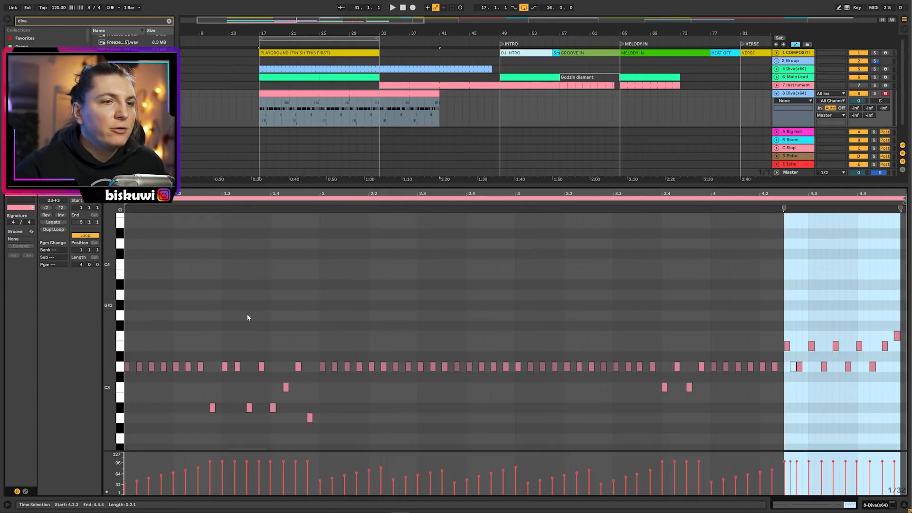
click(360, 358)
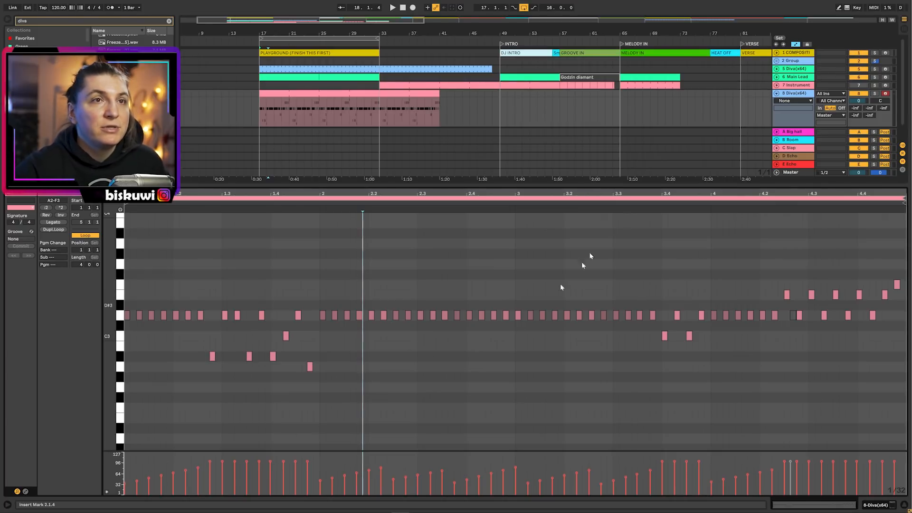
- Open the Diva synth on the newest track and load the INIT Jupe-6 preset from the 8 TEMPLATES folder
key(shift+Tab)
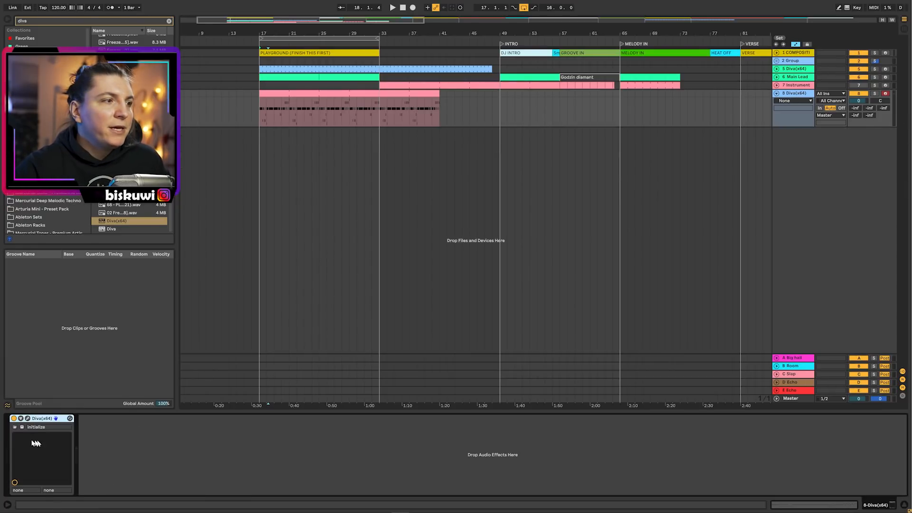
click(28, 418)
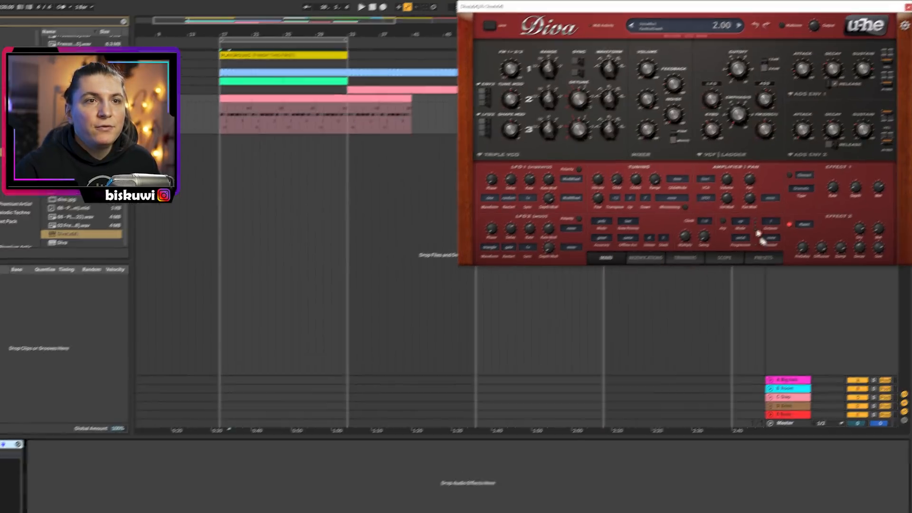
click(770, 243)
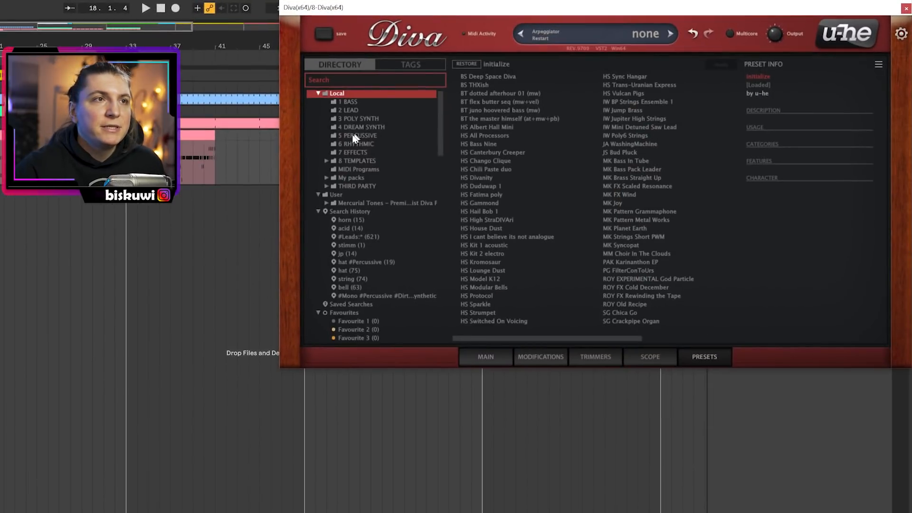
click(327, 161)
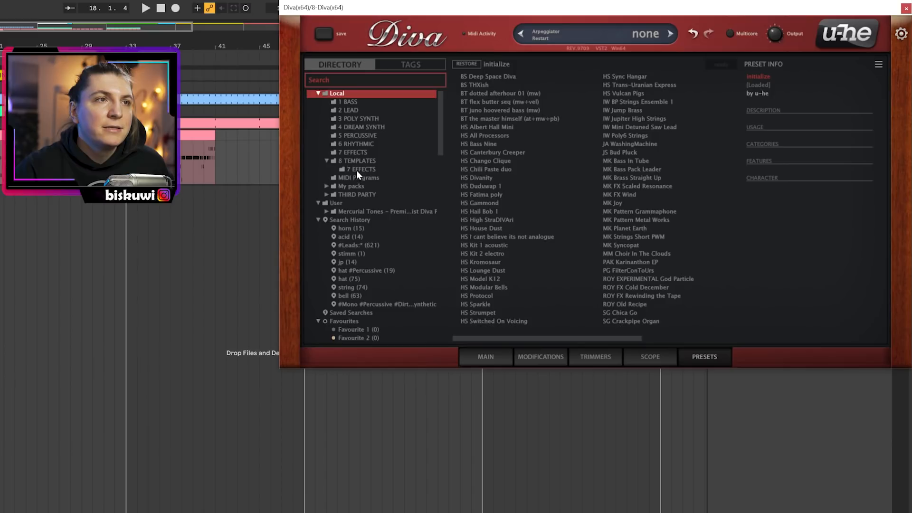
click(357, 161)
click(485, 103)
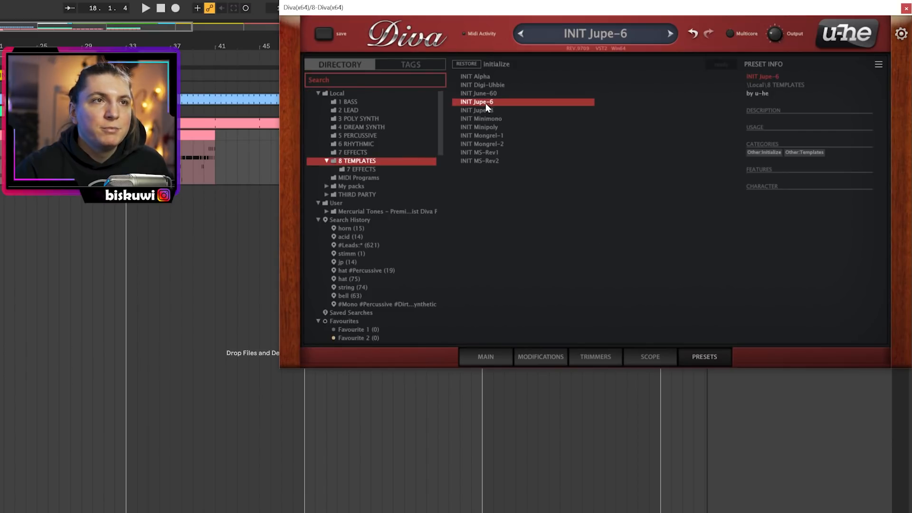
- Set Diva's VCF model to Uhbie and its envelope models to Analogue
click(486, 356)
click(638, 212)
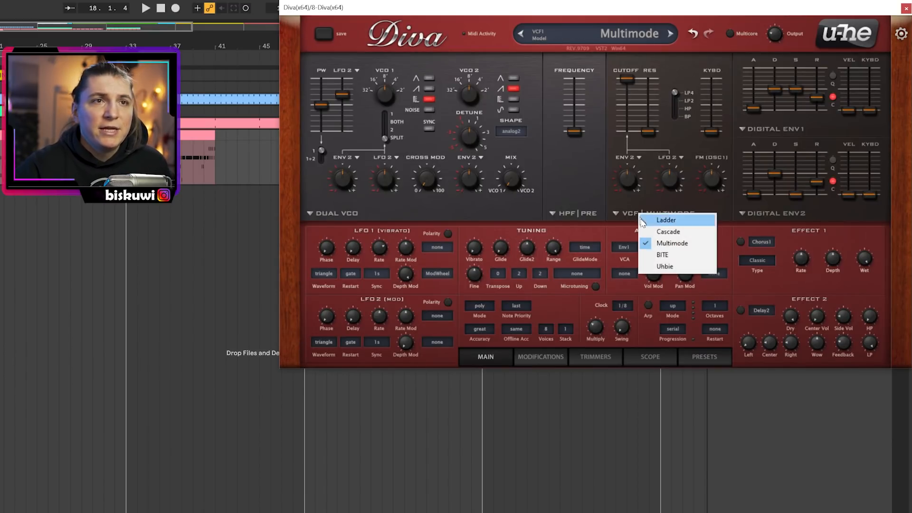
click(658, 265)
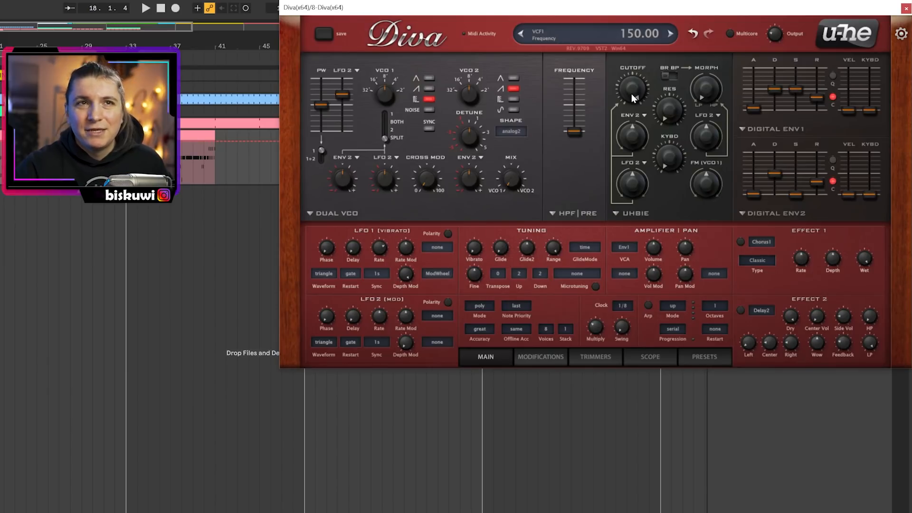
click(760, 128)
click(762, 148)
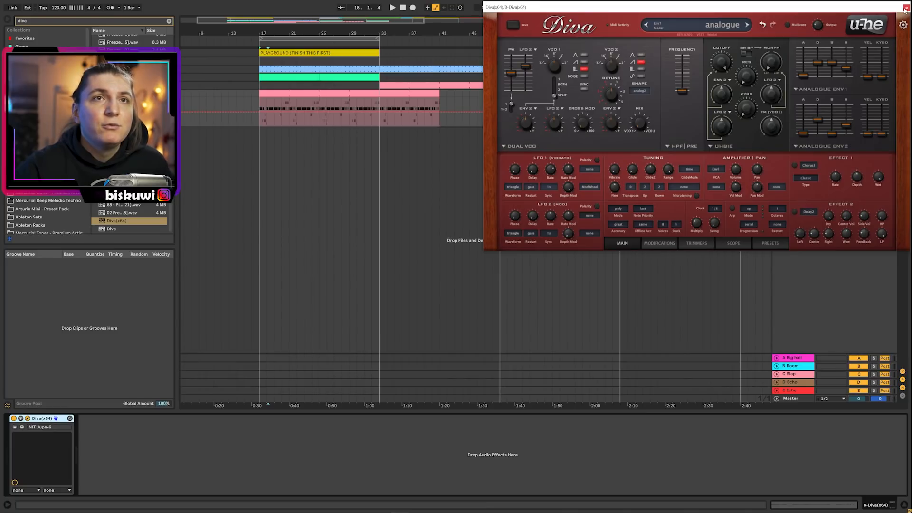
- Solo the newest Diva track and set its volume to -6.3 dB while listening
click(28, 418)
key(space)
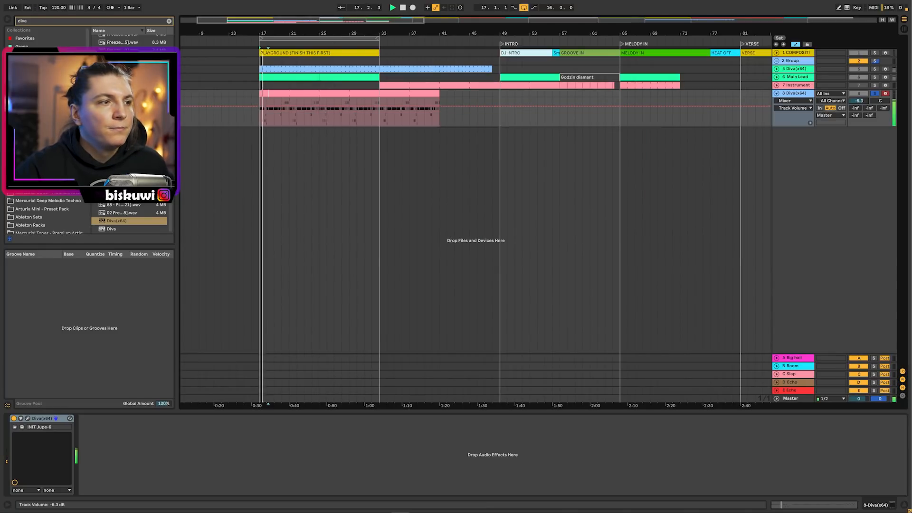
- Lower Diva's filter cutoff and make the envelopes plucky, with Env1 sustain at minimum, a slightly shorter Env1 decay and Env2 decay at 39
click(28, 418)
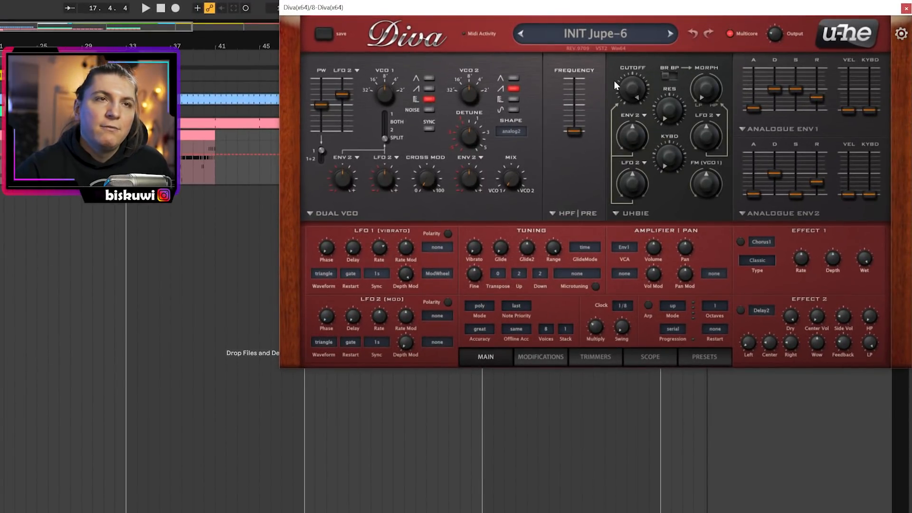
drag(632, 93, 637, 179)
click(636, 179)
drag(794, 90, 794, 114)
drag(773, 91, 773, 96)
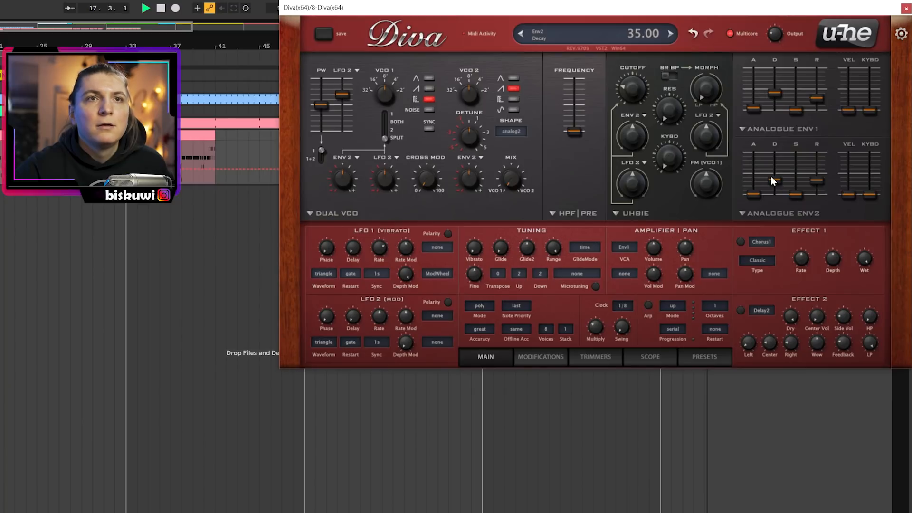
drag(771, 178, 772, 180)
key(space)
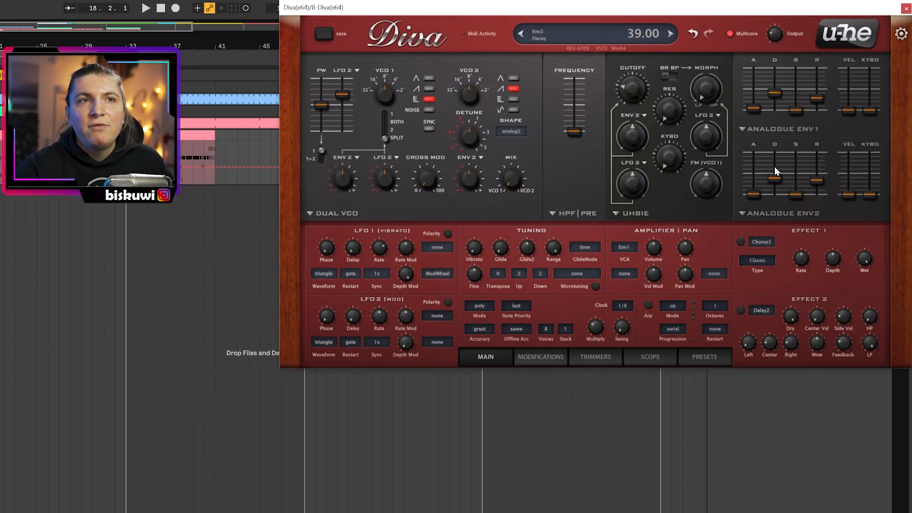
- Set the filter cutoff's Env2 modulation depth to 48 and turn on the VCO 1 noise
drag(628, 142, 630, 133)
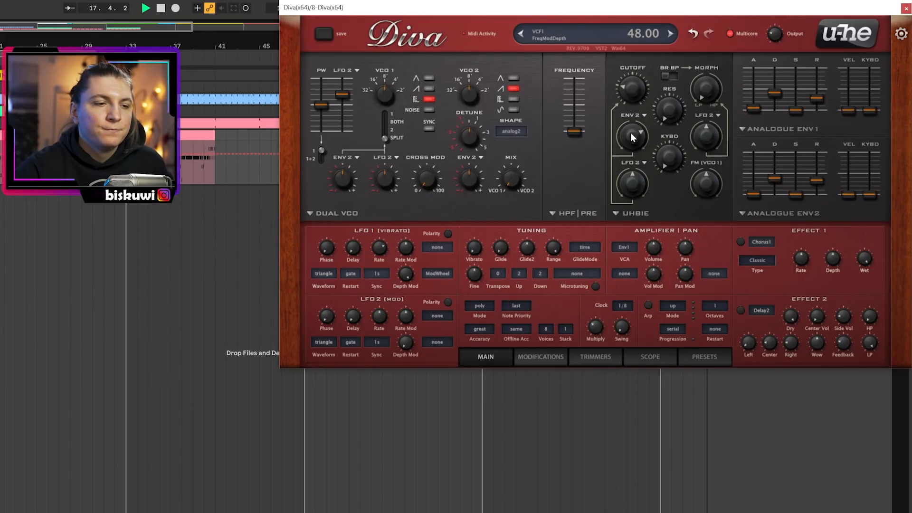
key(space)
click(429, 111)
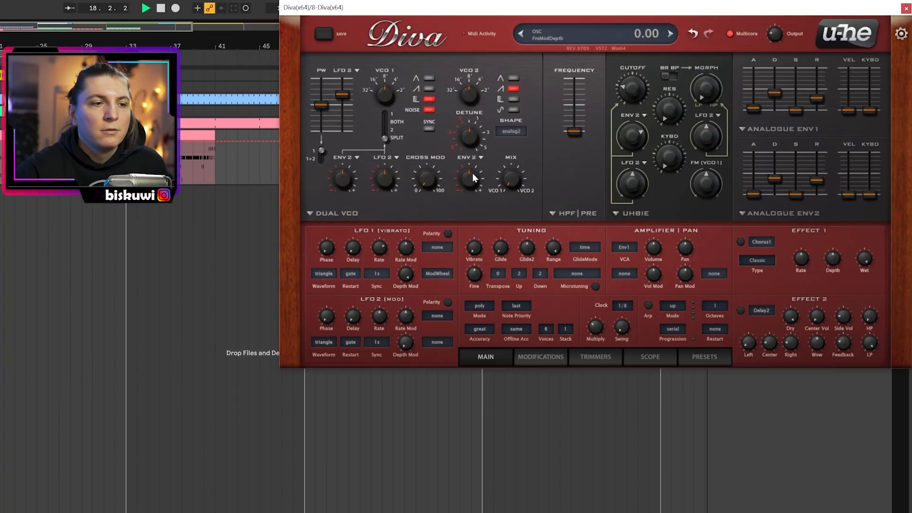
key(space)
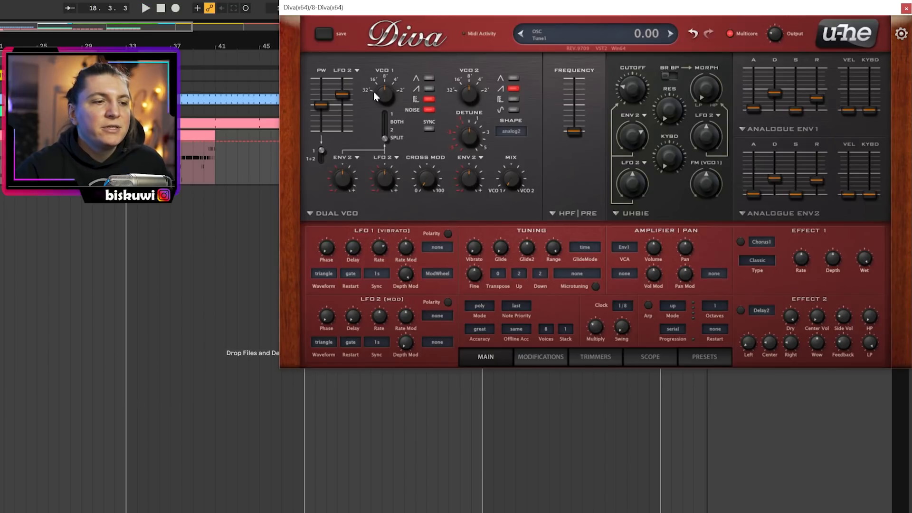
- Try out VCO 1's tuning and set the filter cutoff to about 52.5 while listening
drag(384, 95, 375, 101)
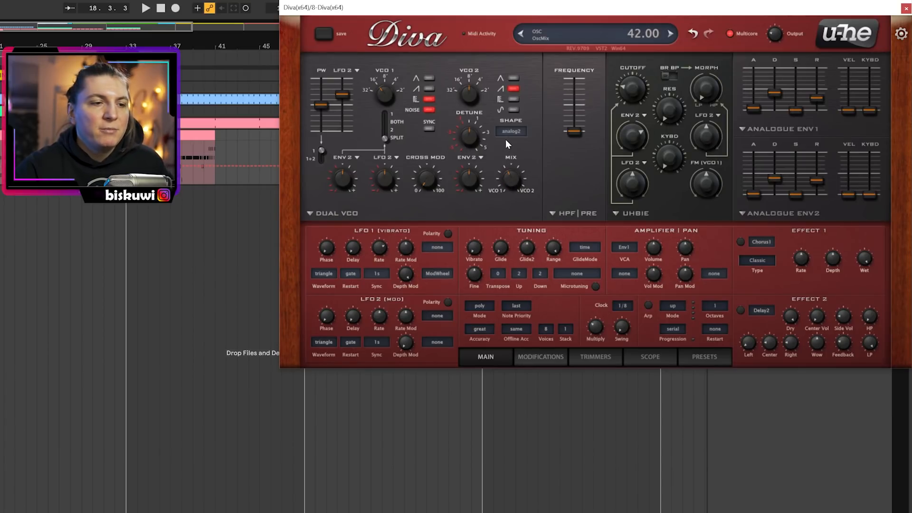
key(space)
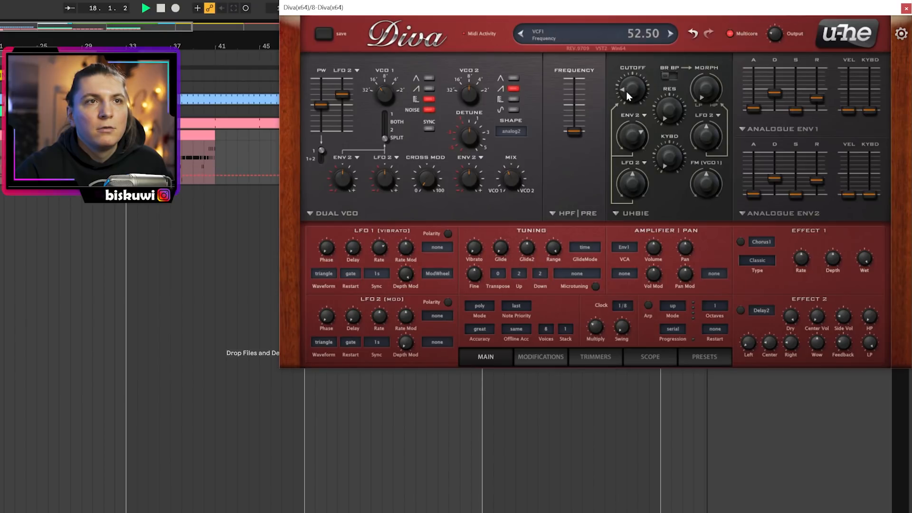
drag(626, 91, 626, 90)
drag(664, 151, 665, 120)
key(space)
- Raise the velocity sensitivity of Env1 to 80 and increase Env2's velocity sensitivity as well
drag(849, 110, 856, 88)
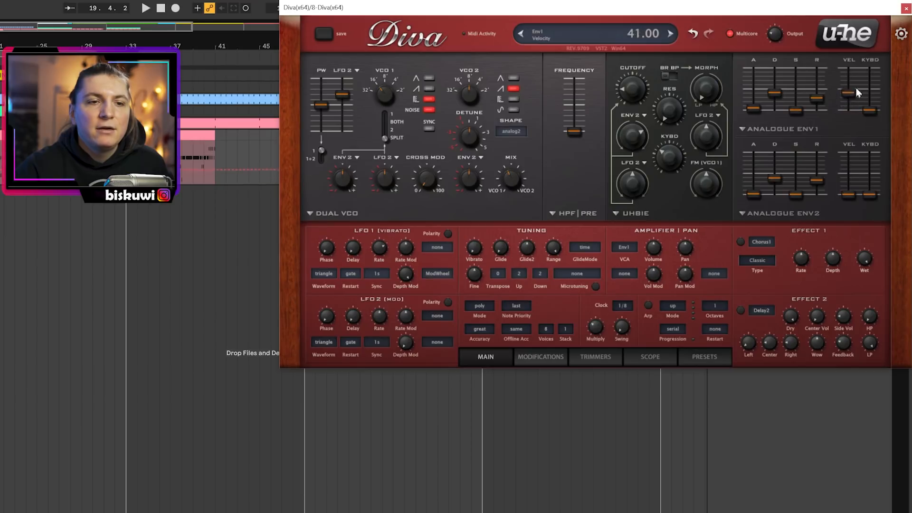
drag(853, 194, 853, 164)
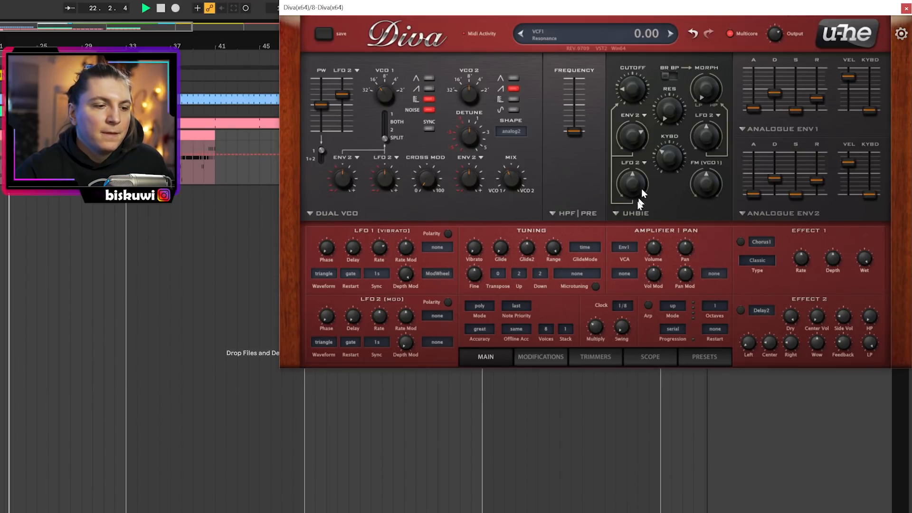
scroll(505, 243, up, 3)
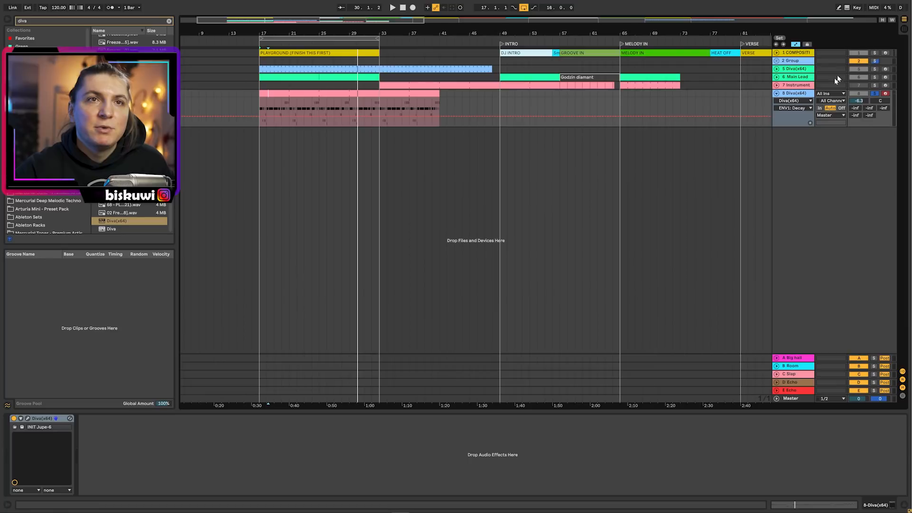
- Unsolo the Diva track and set its volume to -4.7 dB while playing it with the other layers
click(873, 94)
key(space)
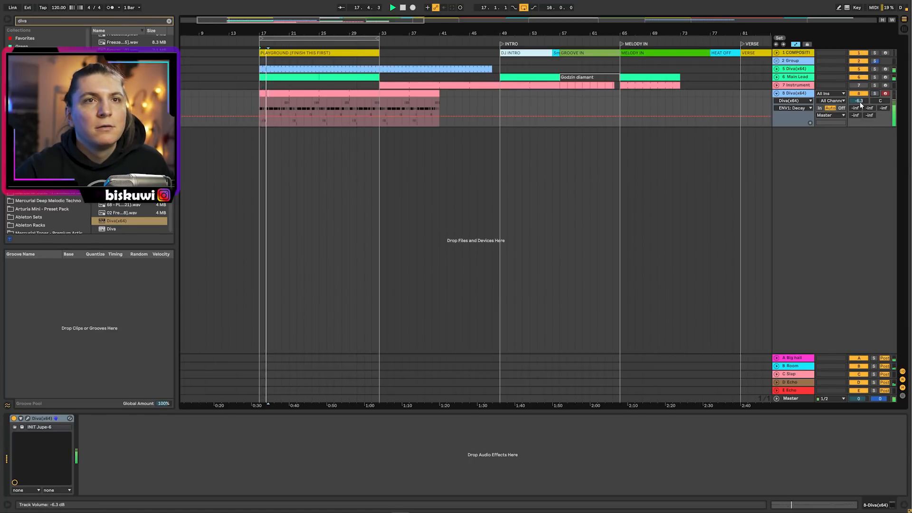
drag(860, 102, 860, 94)
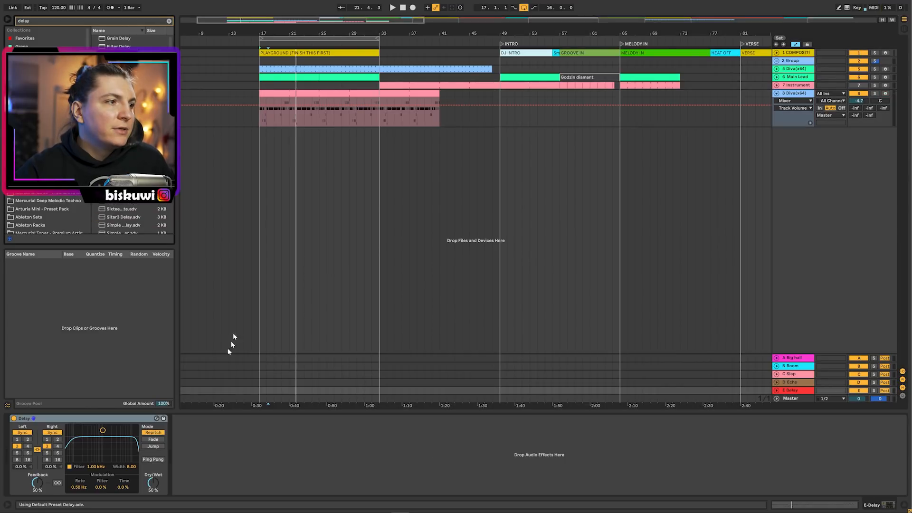
- Solo the Diva track and set its send to the E Delay return to -11.2 dB
click(875, 94)
drag(869, 115, 869, 88)
key(space)
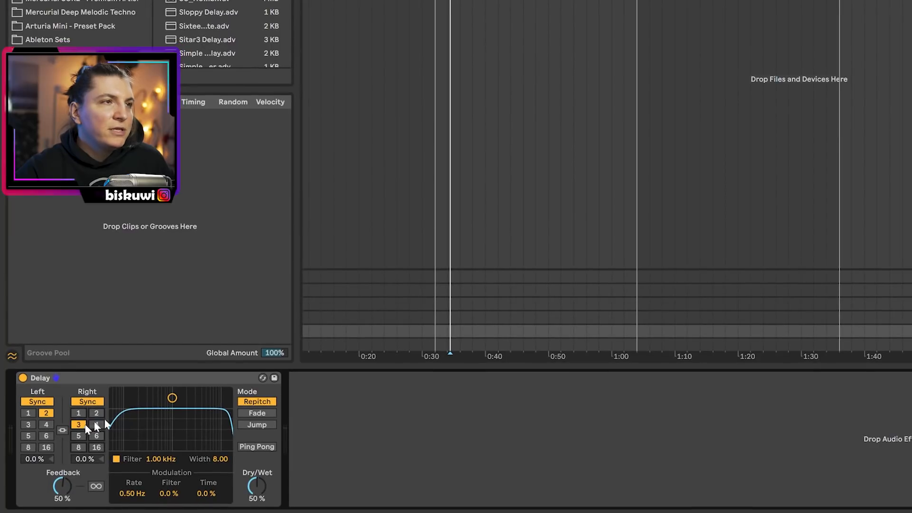
- Set the E return's Delay to 100 % wet and shape its filter to 3.11 kHz with a width of 4.64
key(space)
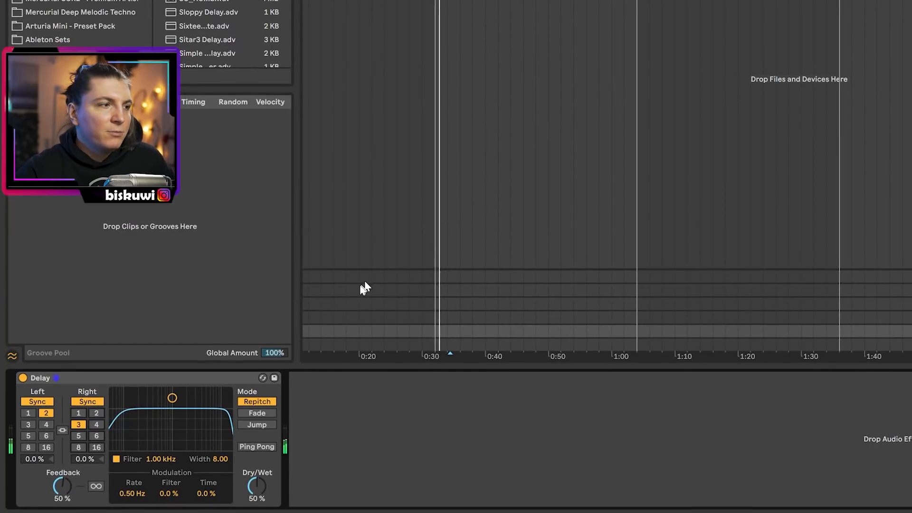
drag(175, 400, 262, 463)
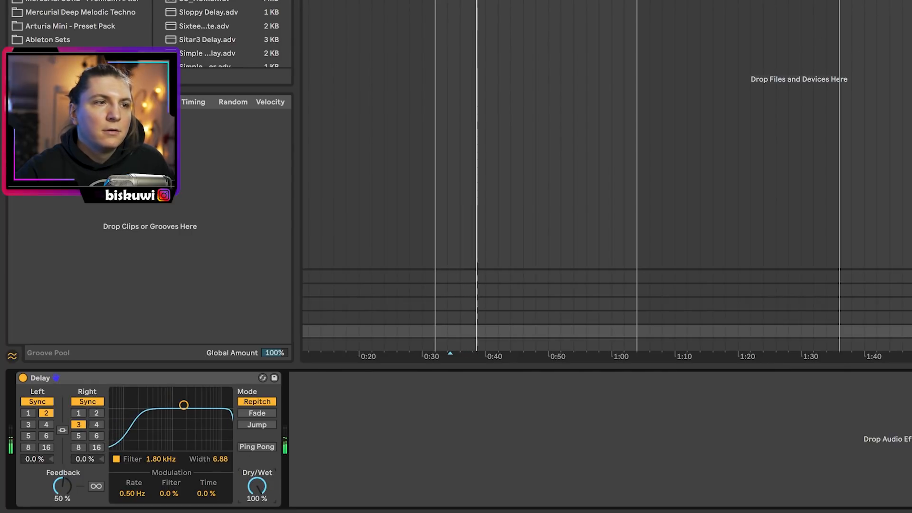
drag(183, 404, 194, 421)
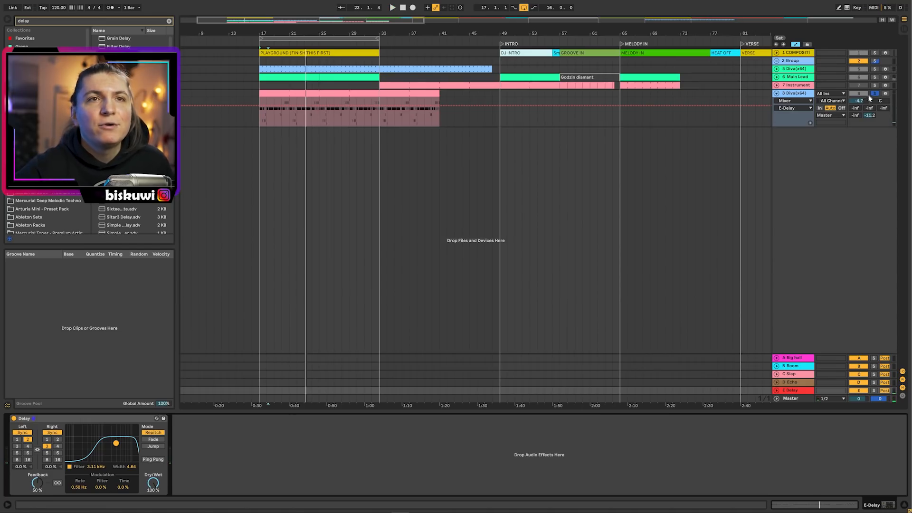
- Set the Diva track's send to the A Big hall reverb return to -4.0 dB while listening
mouse_move(855, 107)
mouse_down()
mouse_move(855, 73)
mouse_move(855, 109)
mouse_up()
key(space)
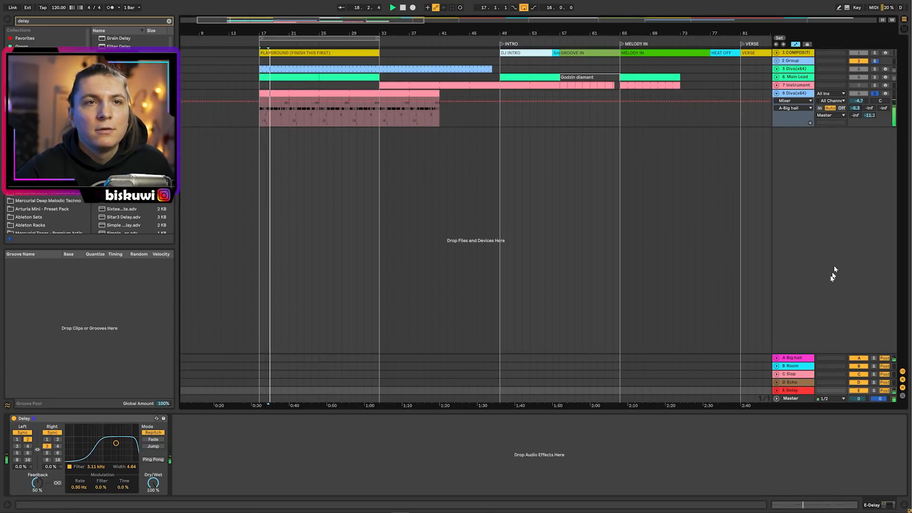
drag(855, 108, 855, 104)
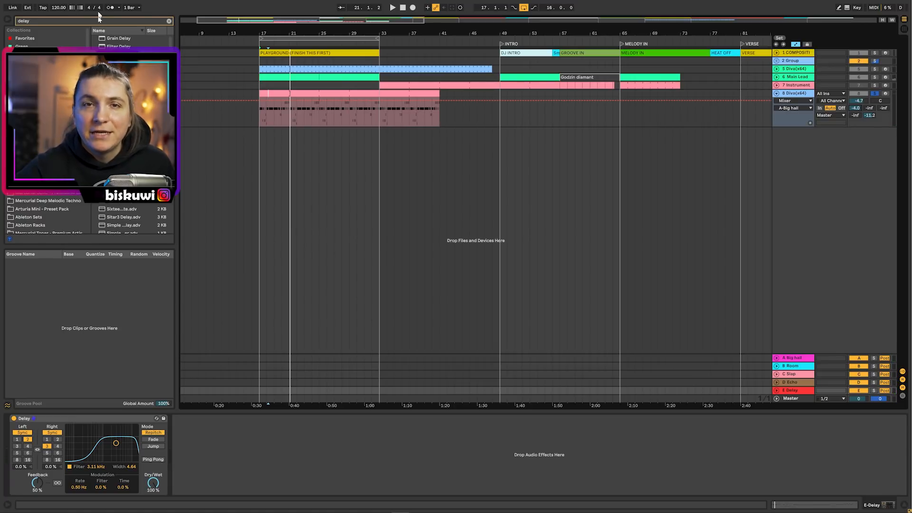
- Set the project tempo to 125 BPM and play the arrangement from the playground section
drag(59, 7, 59, 1)
key(space)
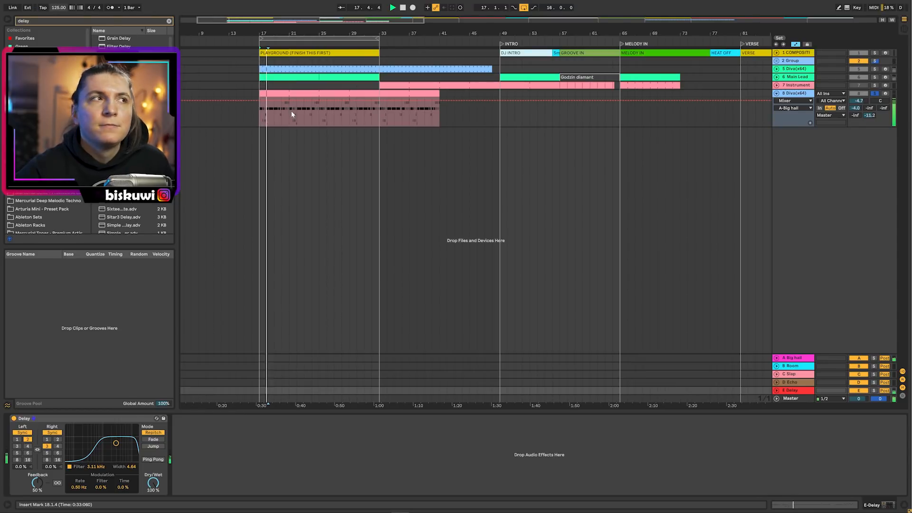
drag(259, 33, 259, 47)
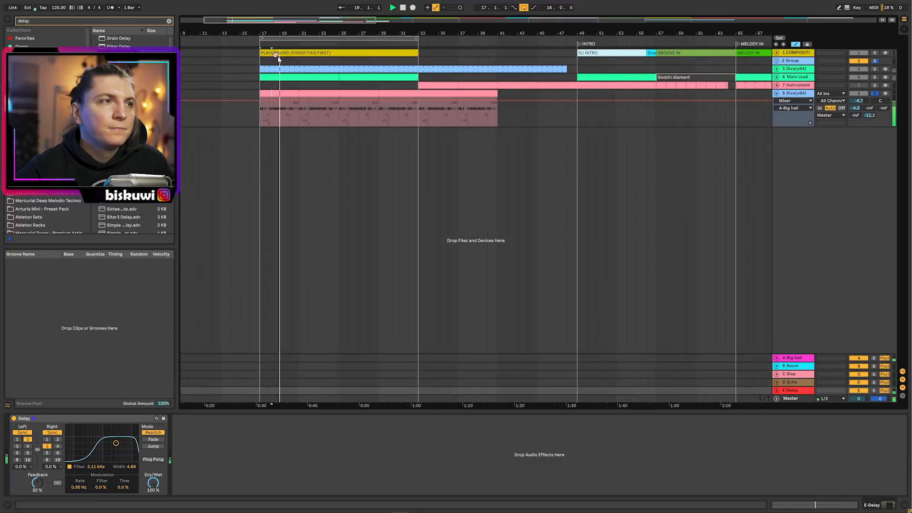
- Reopen Diva on the soloed track, compare the filter's Env2 modulation depth at -4 with a higher depth, adjust the cutoff, and close the synth
click(803, 97)
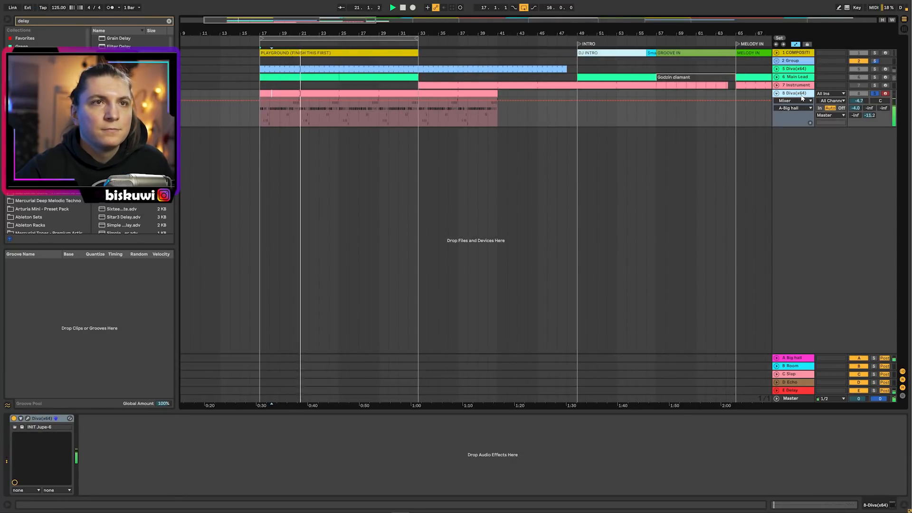
click(28, 418)
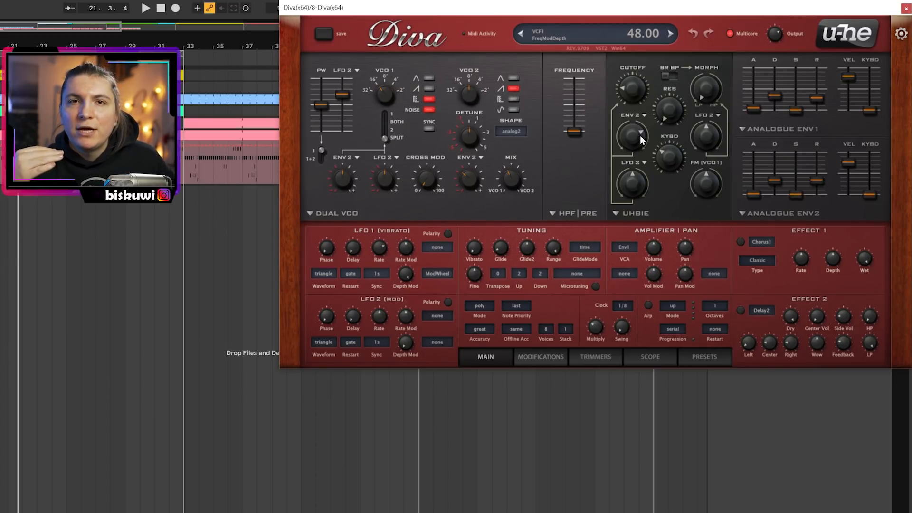
drag(637, 133, 634, 146)
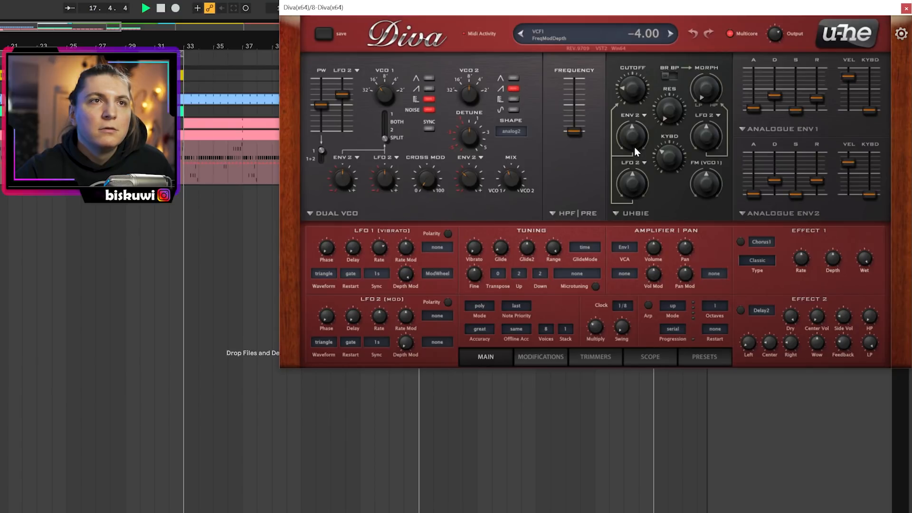
drag(628, 86, 628, 95)
drag(636, 152, 636, 126)
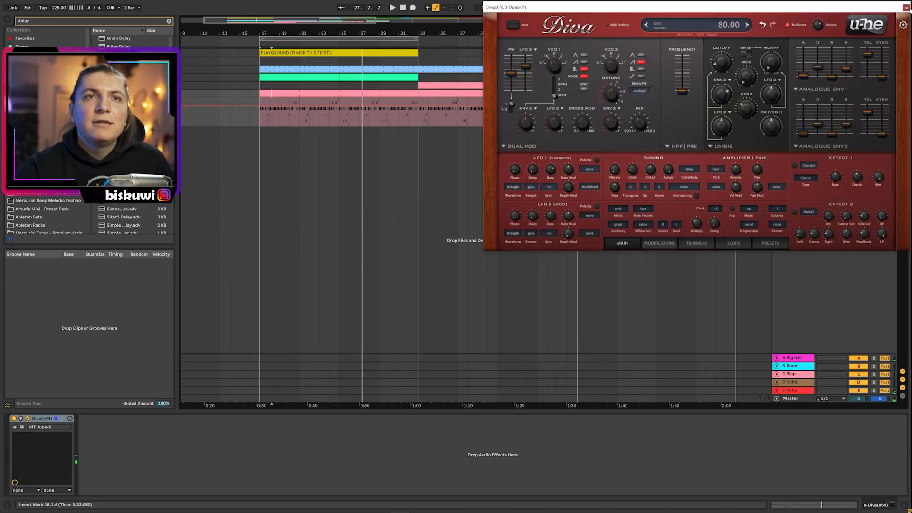
click(907, 7)
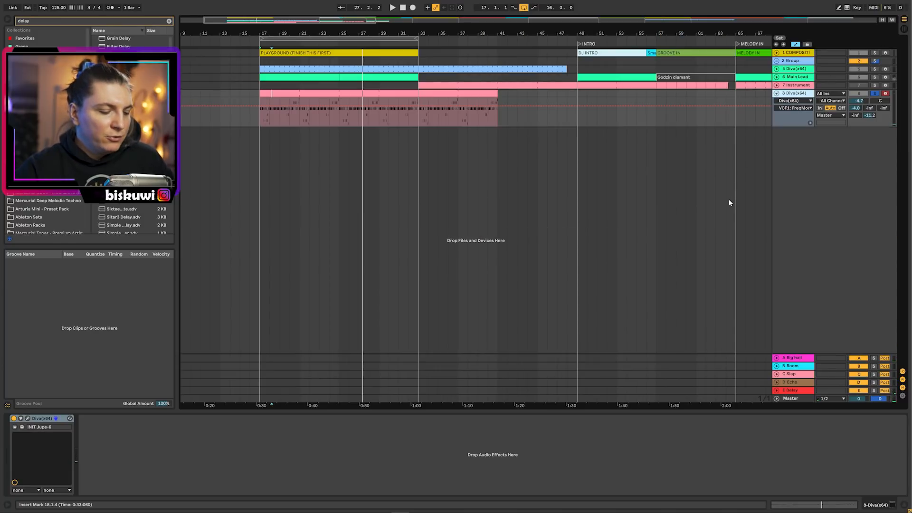
- Add an Auto Pan to the Diva track with 45.2 % amount and a tempo-synced rate of 5/16
key(ctrl+f)
text(au)
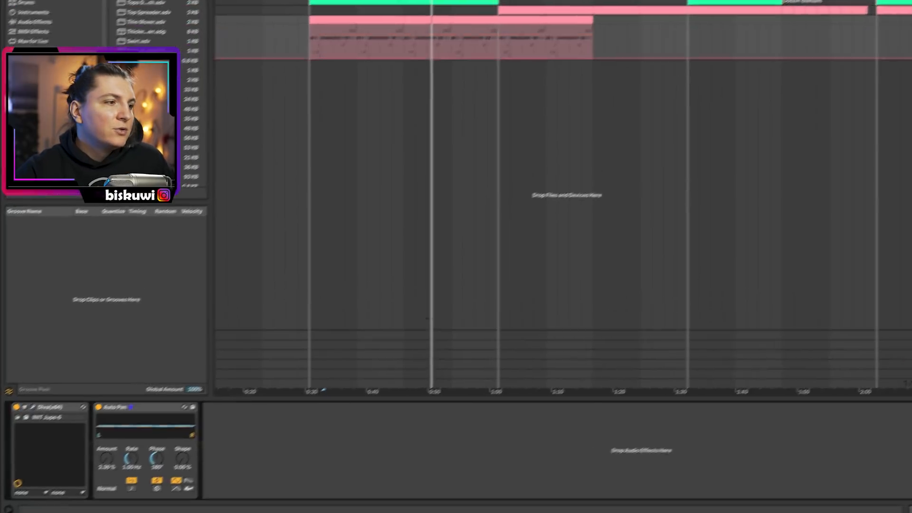
drag(107, 458, 107, 418)
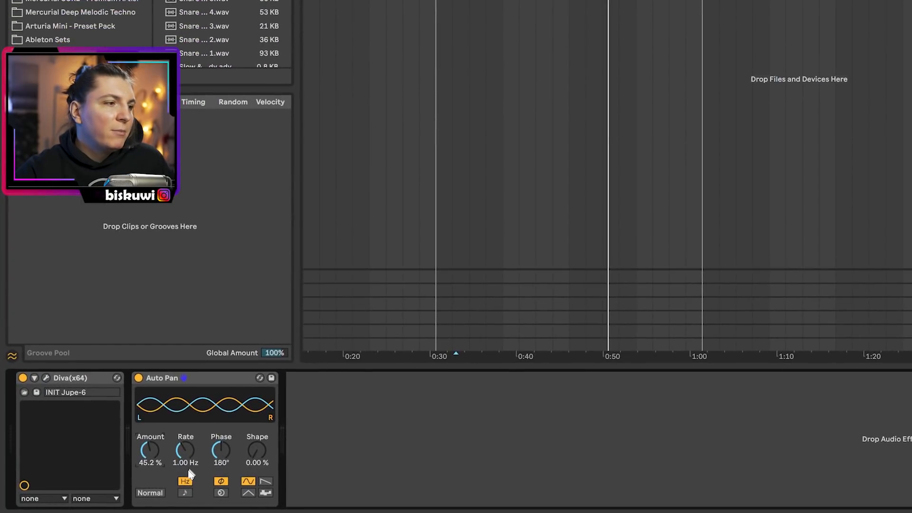
click(132, 488)
mouse_move(192, 448)
mouse_down()
mouse_move(192, 437)
mouse_move(189, 446)
mouse_up()
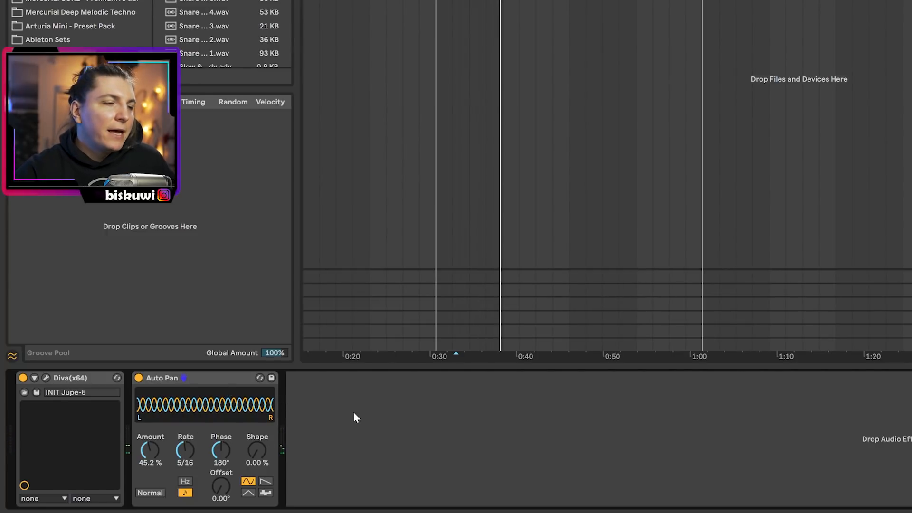
- Duplicate the Auto Pan and set the copy to Invert with a sawtooth waveform
click(211, 381)
drag(403, 415, 403, 415)
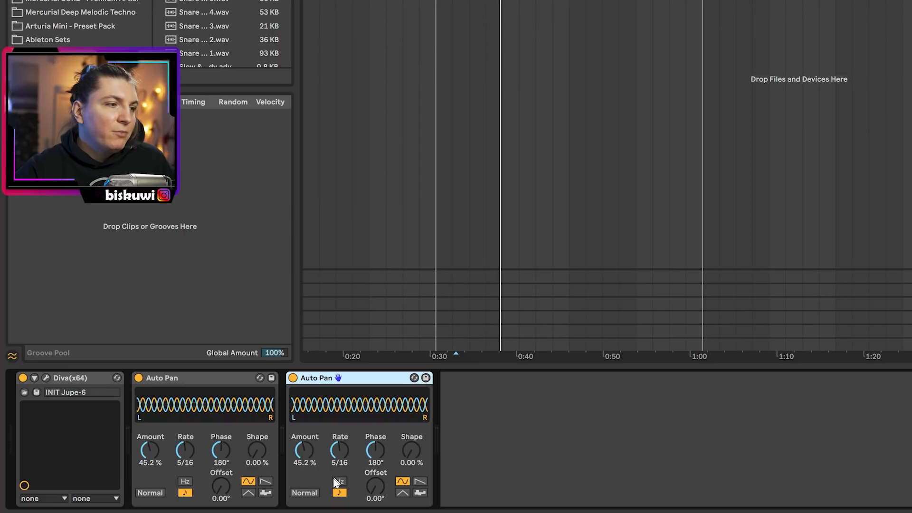
click(307, 494)
click(307, 494)
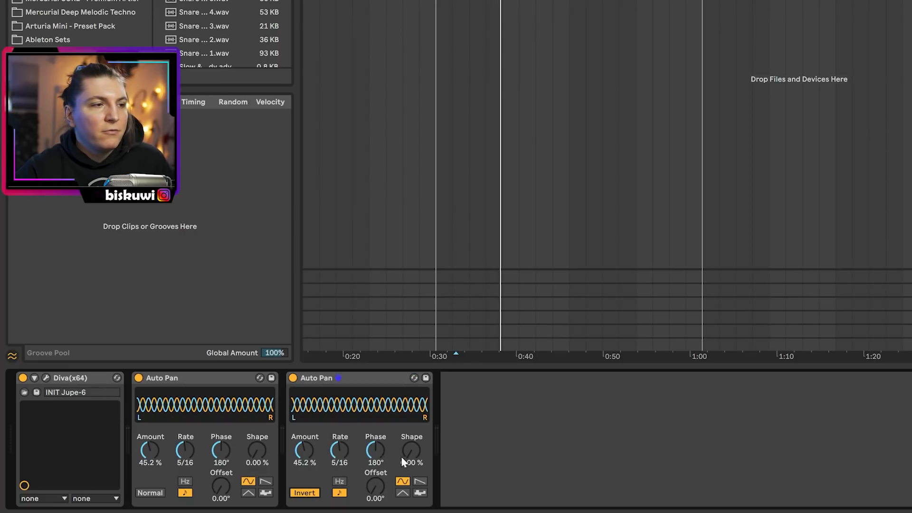
click(420, 481)
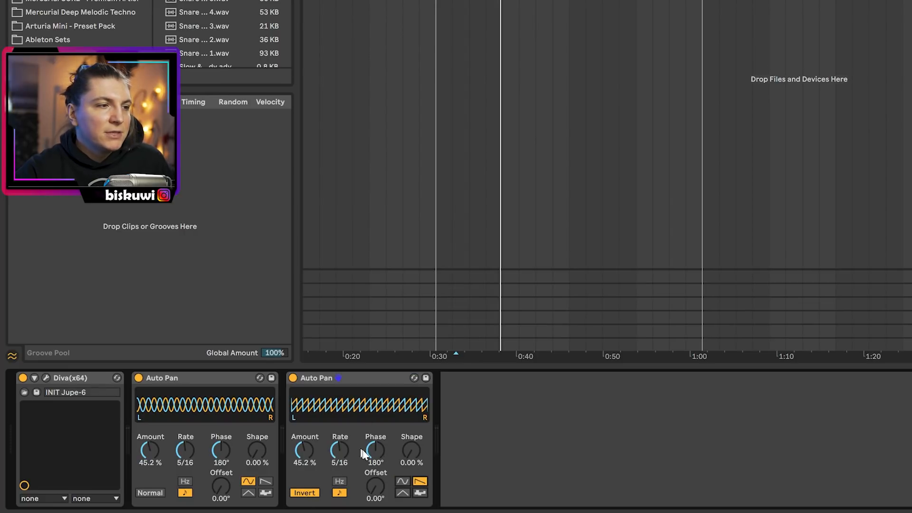
- Set the second Auto Pan's phase to 360° and its amount to 47.6 % while checking playback
drag(375, 458, 375, 428)
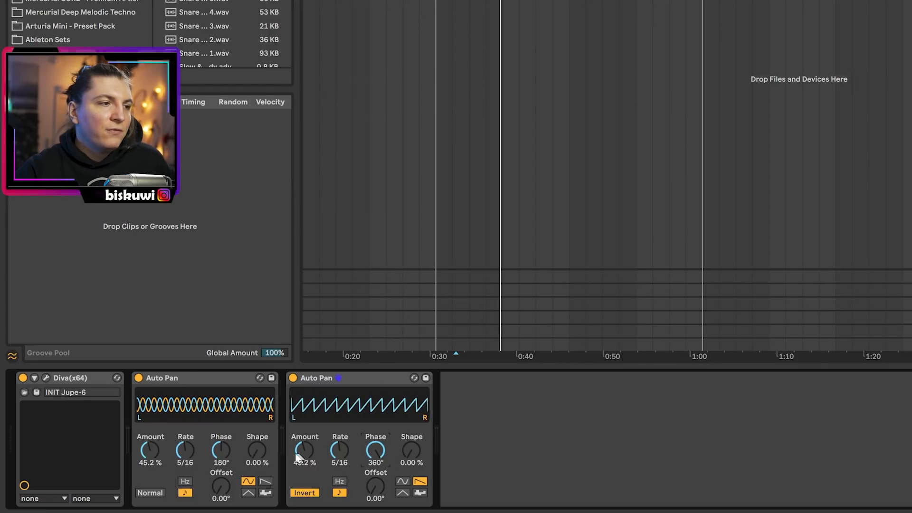
drag(296, 457, 296, 428)
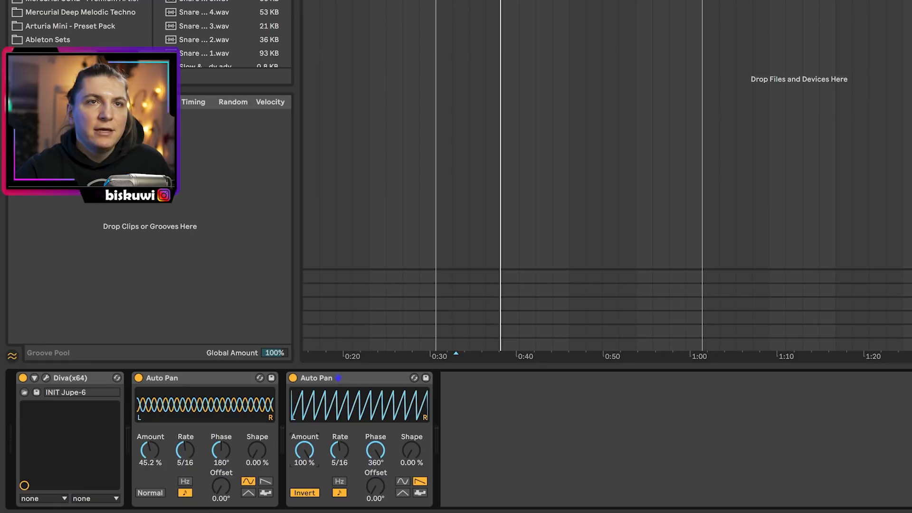
key(space)
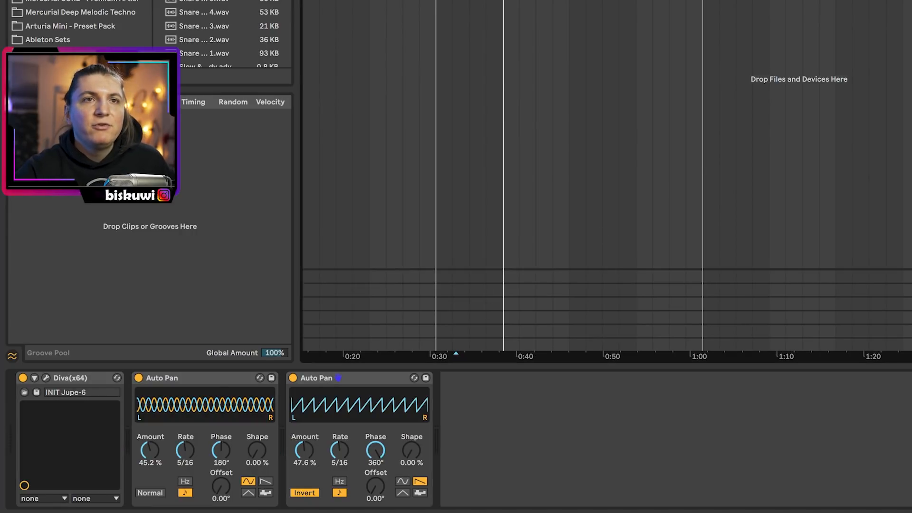
key(space)
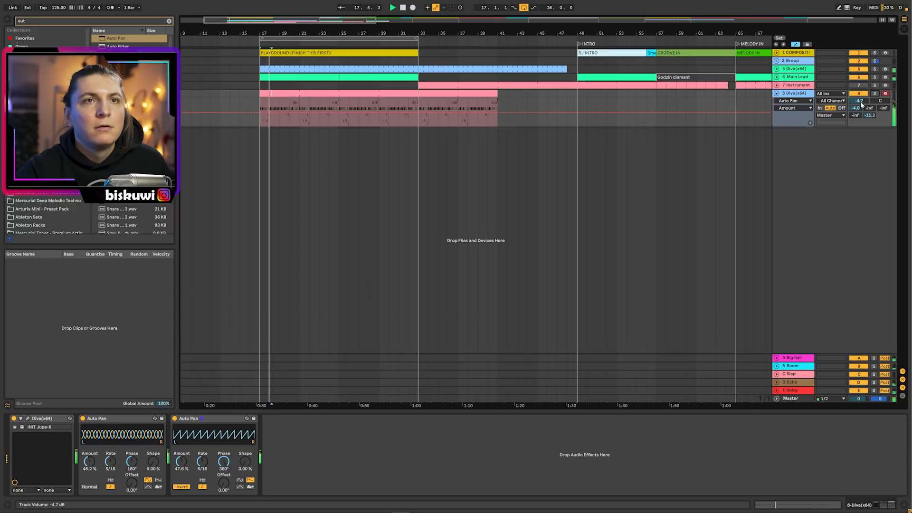
- Raise the Diva track's volume to -0.7 dB and fine-tune the synth filter's Env2 modulation depth during playback
drag(862, 104, 862, 95)
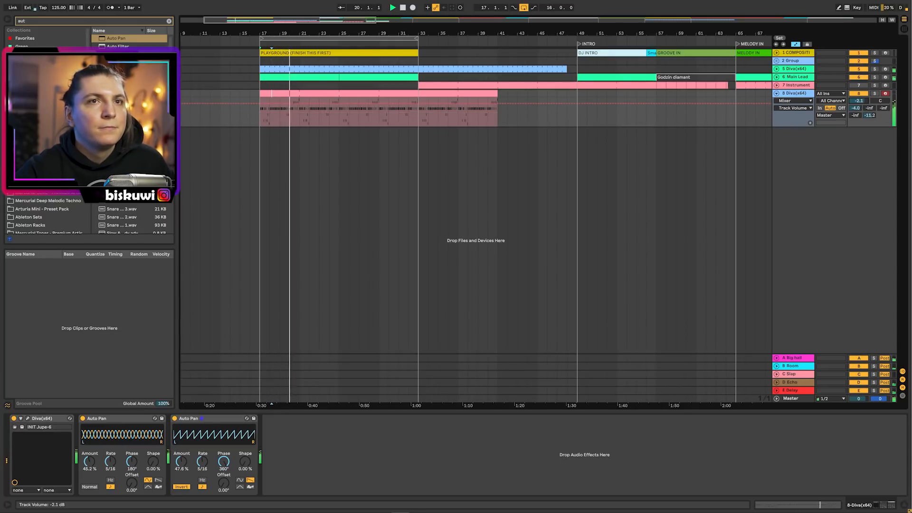
drag(859, 101, 859, 95)
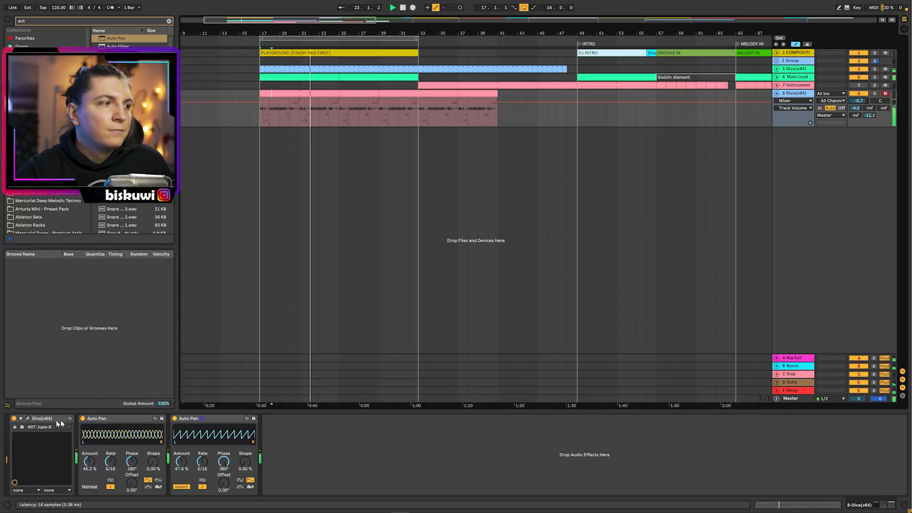
click(28, 417)
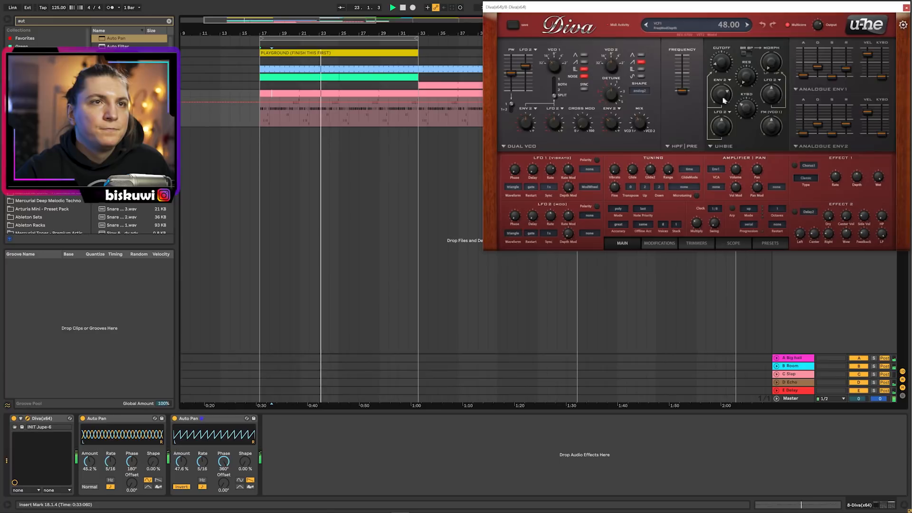
drag(723, 98, 722, 94)
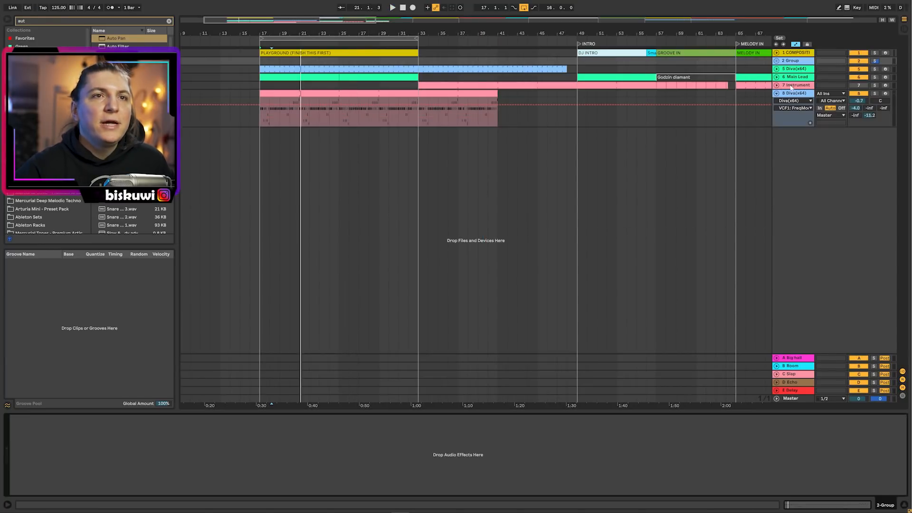
- Add an Overdrive right after Diva, before the Auto Pans, with 34 % drive and 32 % tone
click(793, 94)
key(ctrl+f)
text(ove)
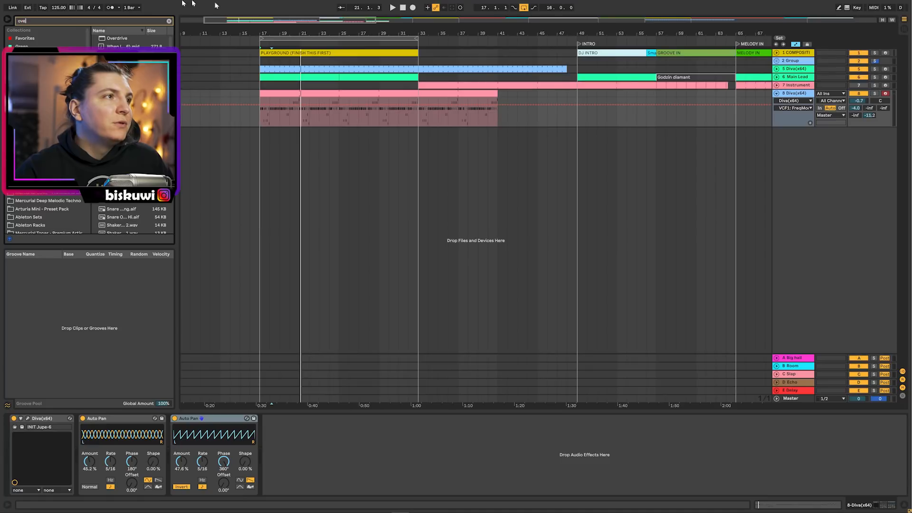
double_click(115, 39)
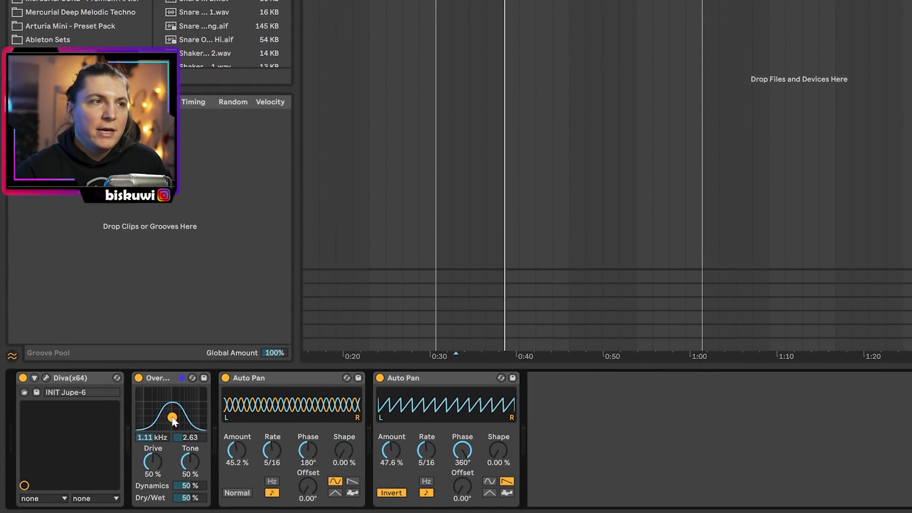
key(space)
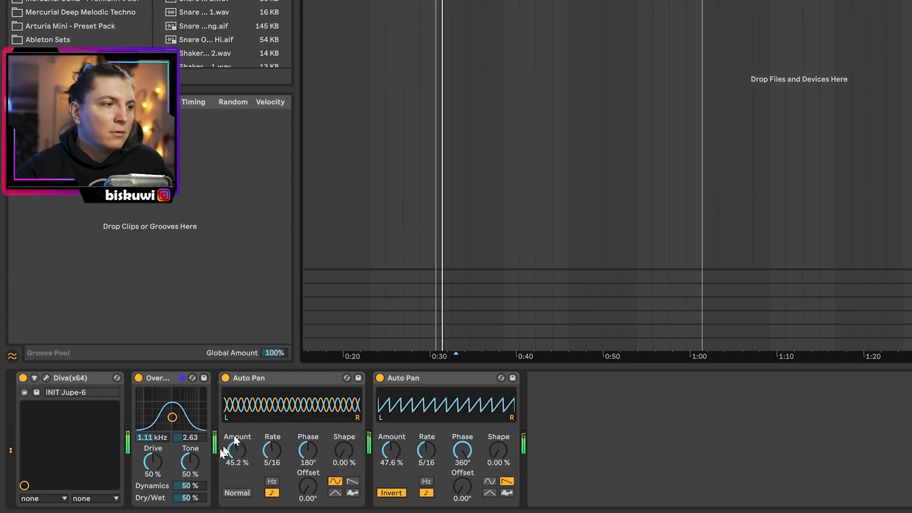
drag(190, 460, 152, 476)
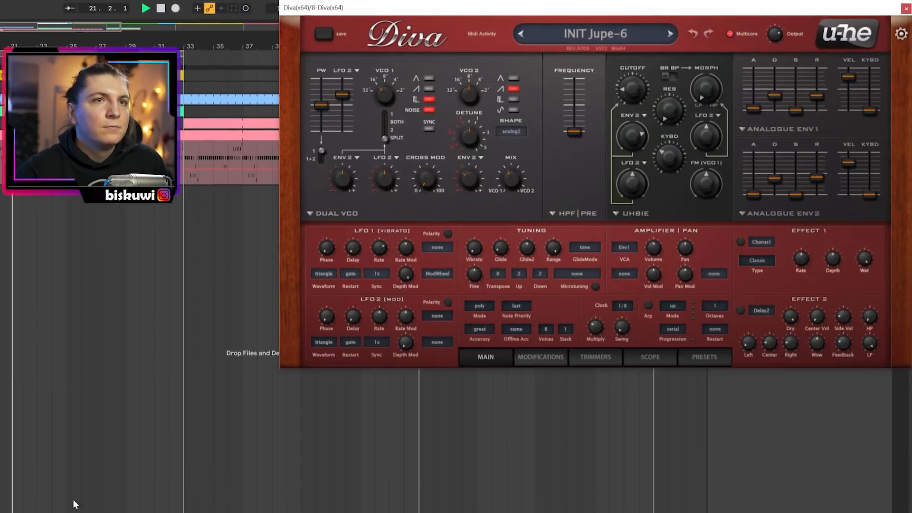
- Adjust the Env2 depth and cutoff of Diva's filter while listening, and clear the browser search
drag(632, 138, 631, 133)
drag(637, 90, 636, 78)
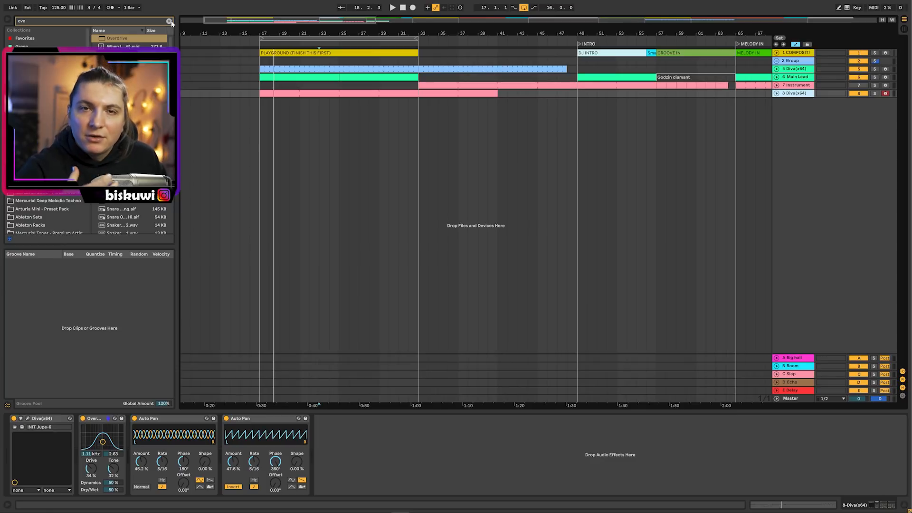
click(169, 21)
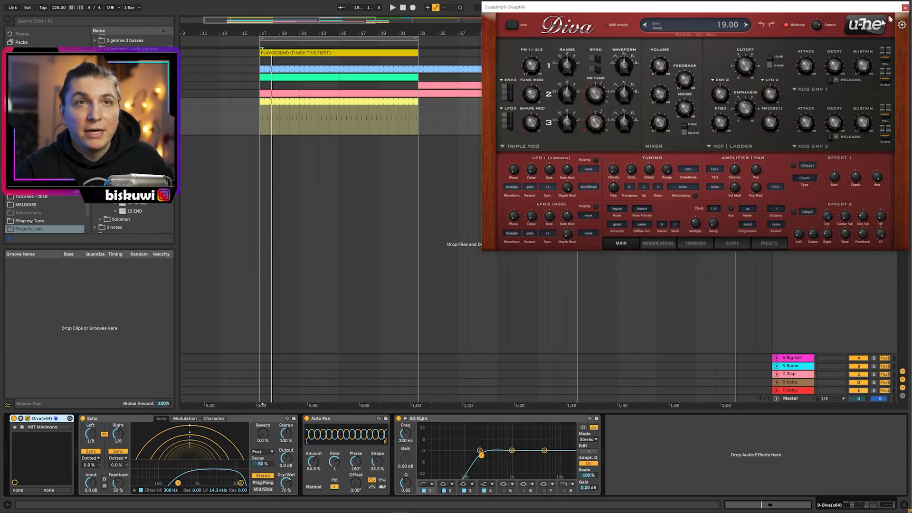
- Close the synth on track 9 and compare its sound with the audio effect rack off and on
click(905, 8)
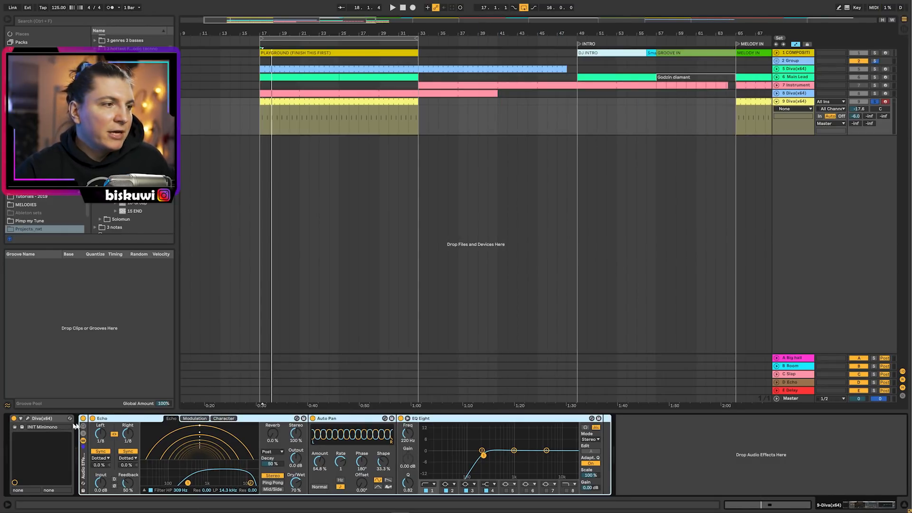
click(83, 418)
key(space)
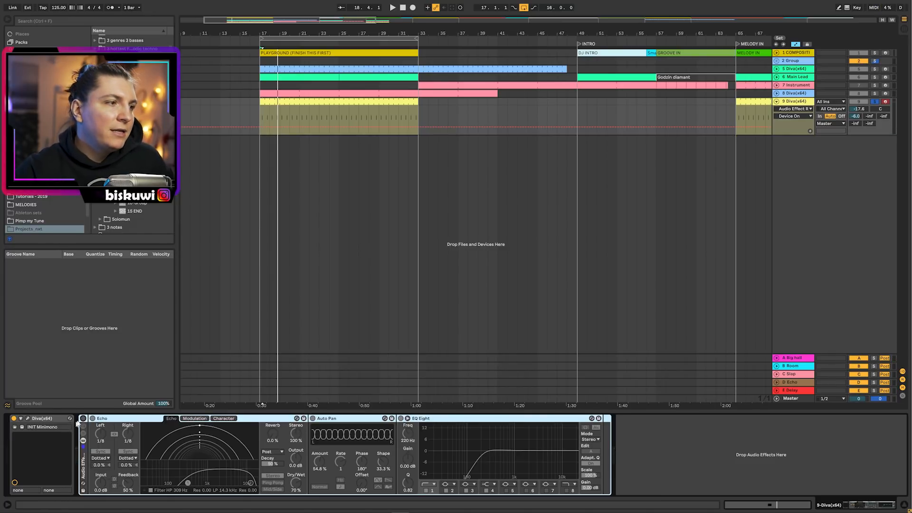
click(83, 418)
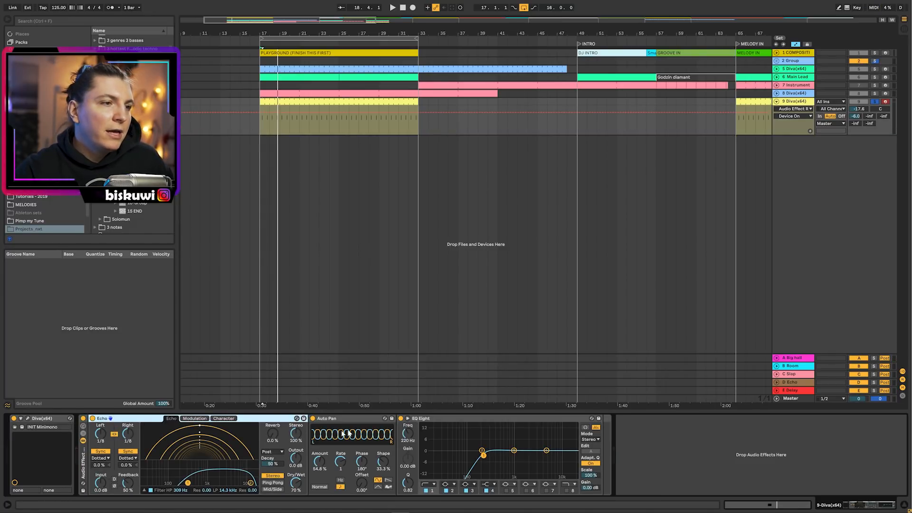
key(space)
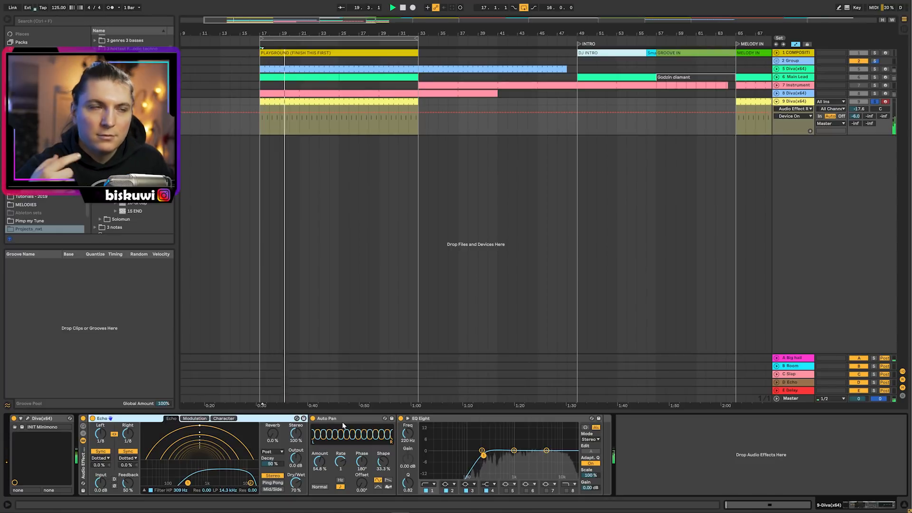
key(space)
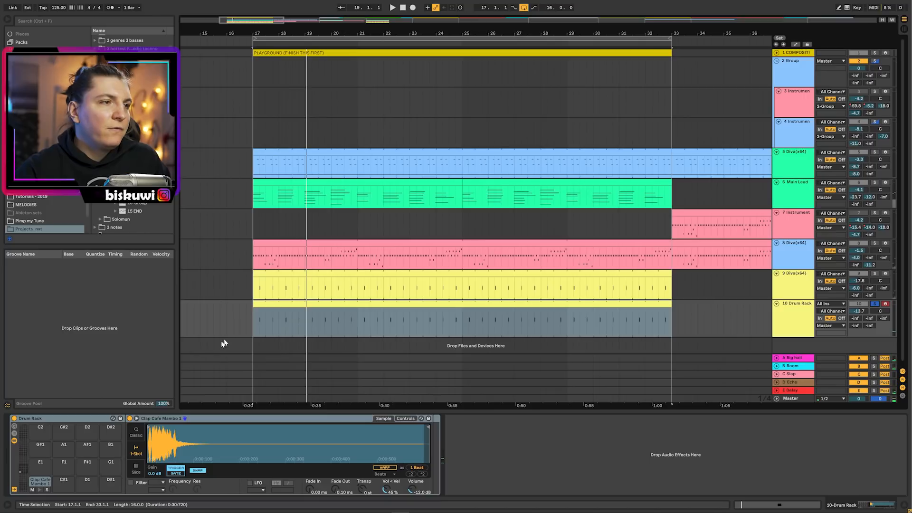
- Play from bar 17 and raise the Drum Rack track's send to the A Big hall reverb
click(243, 326)
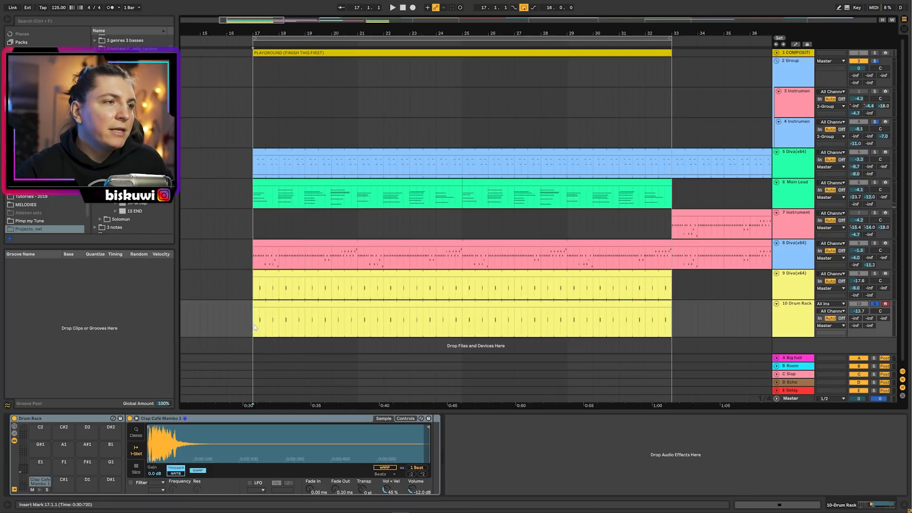
key(space)
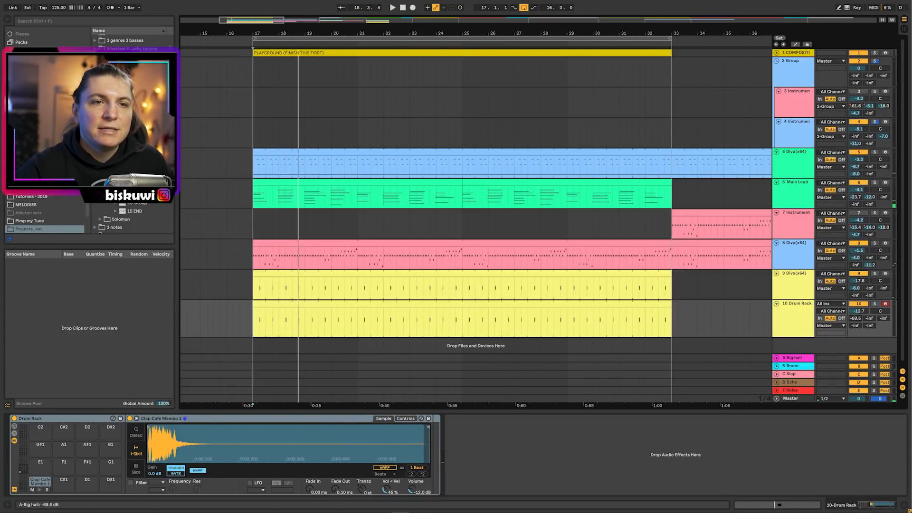
key(space)
mouse_move(856, 318)
mouse_down()
mouse_move(855, 305)
mouse_move(855, 313)
mouse_up()
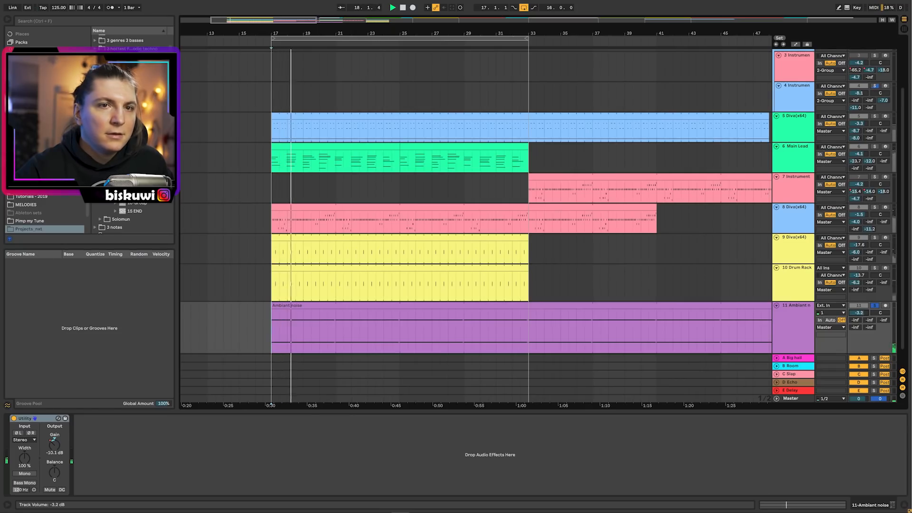
- Unsolo the Ambient noise track and balance its volume against the full mix
click(875, 305)
drag(858, 312, 858, 318)
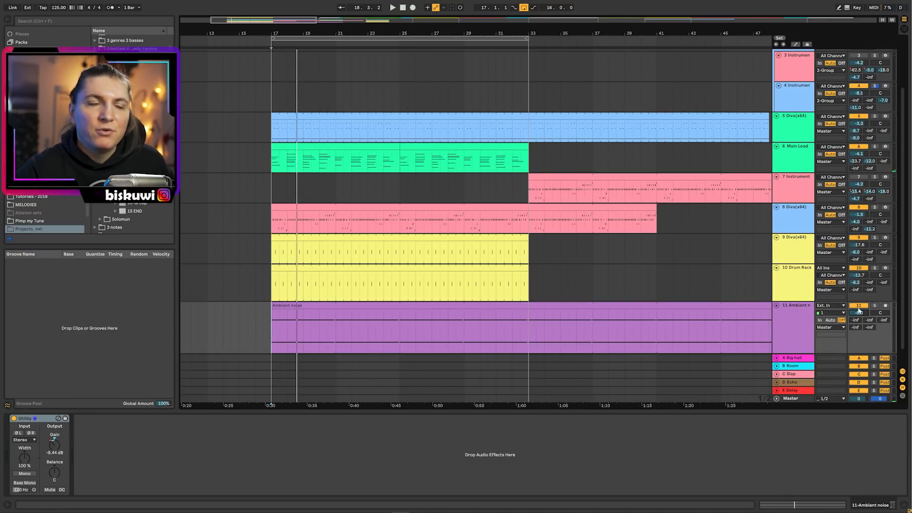
key(space)
drag(860, 313, 860, 315)
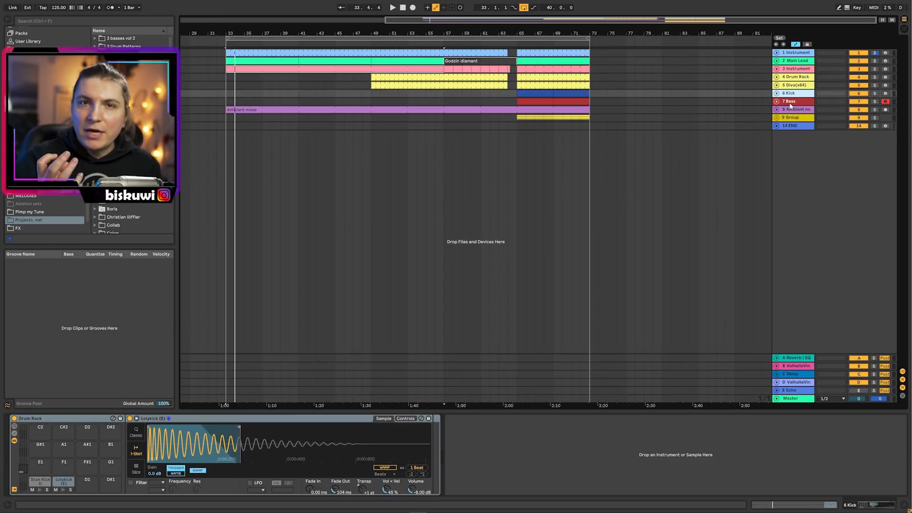
- Unfold the Kick and Bass tracks and listen to their patterns from bar 65
click(776, 94)
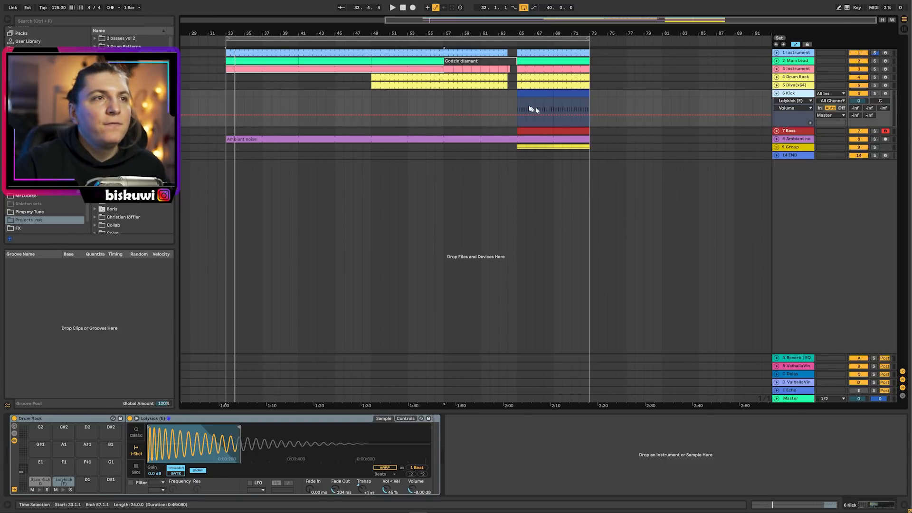
click(518, 104)
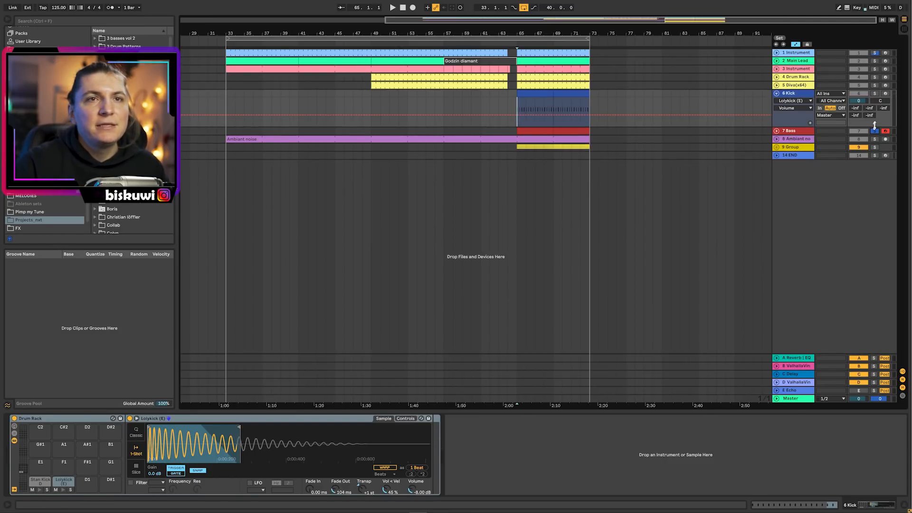
click(776, 131)
drag(518, 36, 517, 41)
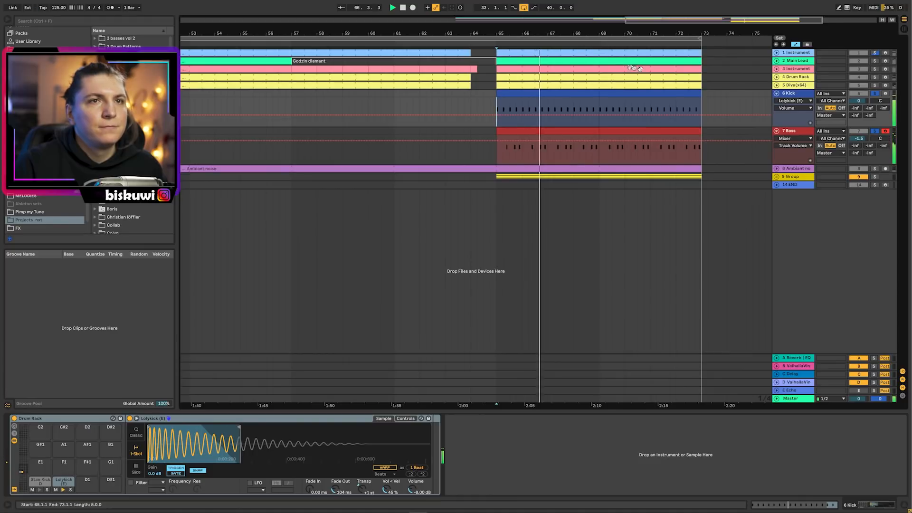
- View the Bass track's devices, fold all tracks, and select the Ambient noise track
click(799, 132)
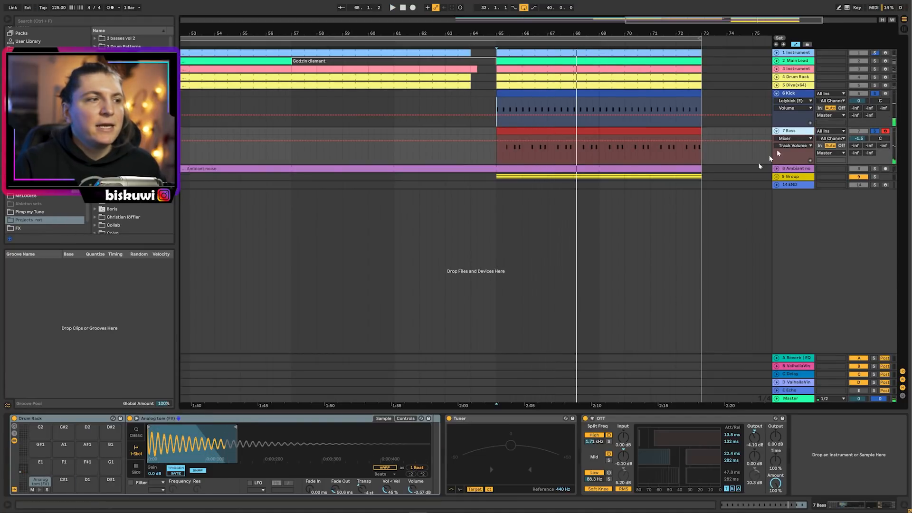
alt+click(776, 95)
click(787, 111)
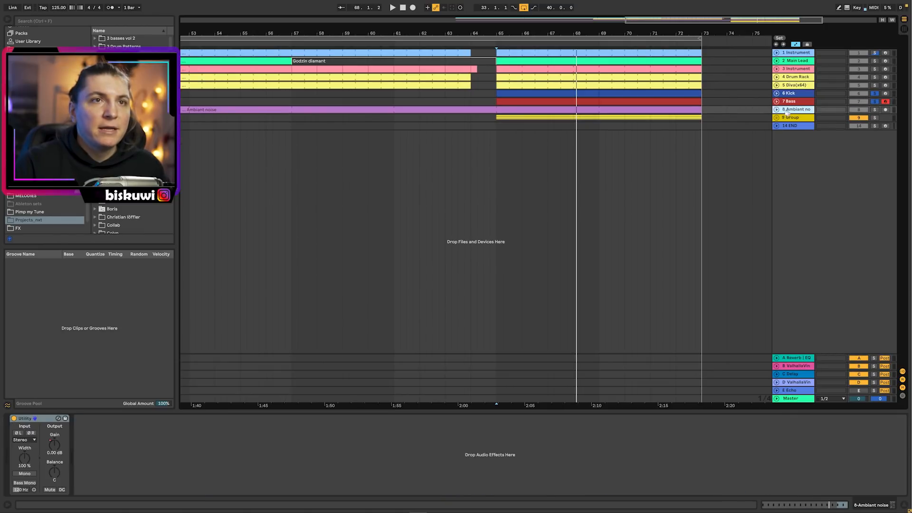
- Unfold the Ambient noise track and the hi-hat group, solo the group and play it from bar 65
click(776, 110)
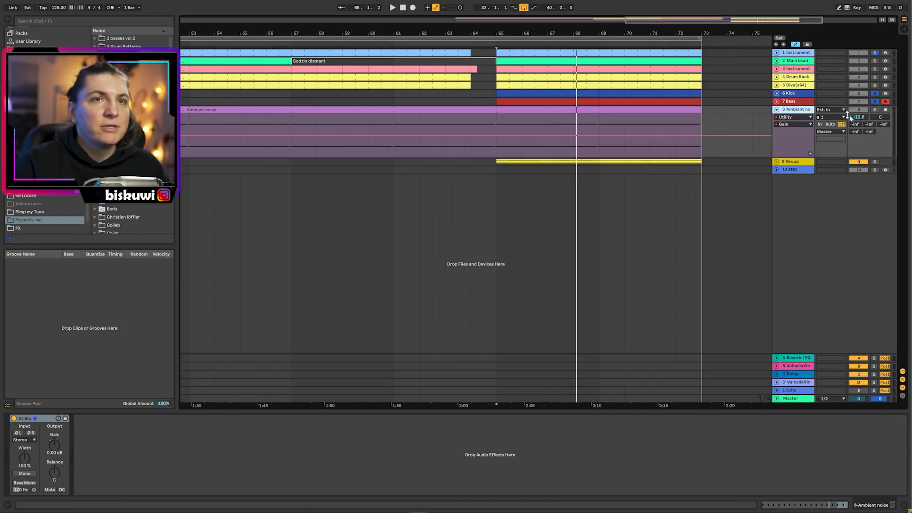
click(776, 161)
scroll(896, 110, down, 2)
click(874, 110)
key(space)
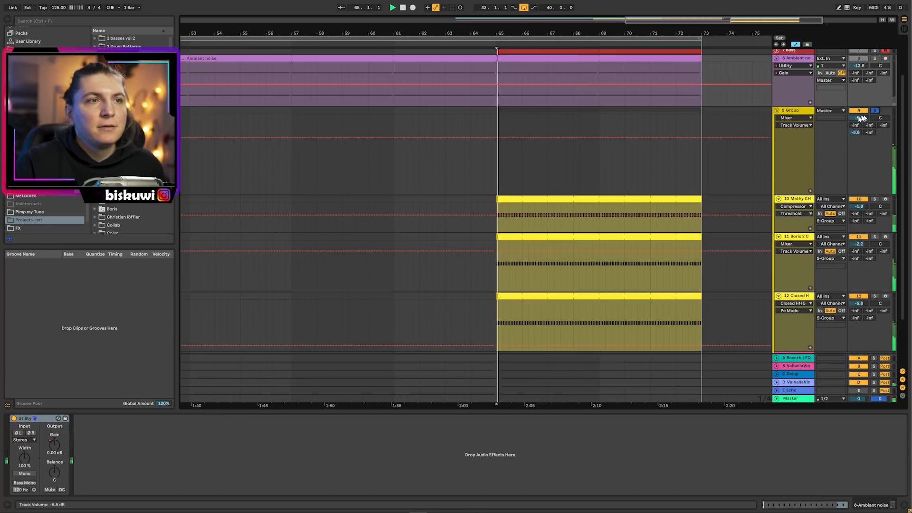
scroll(789, 166, down, 2)
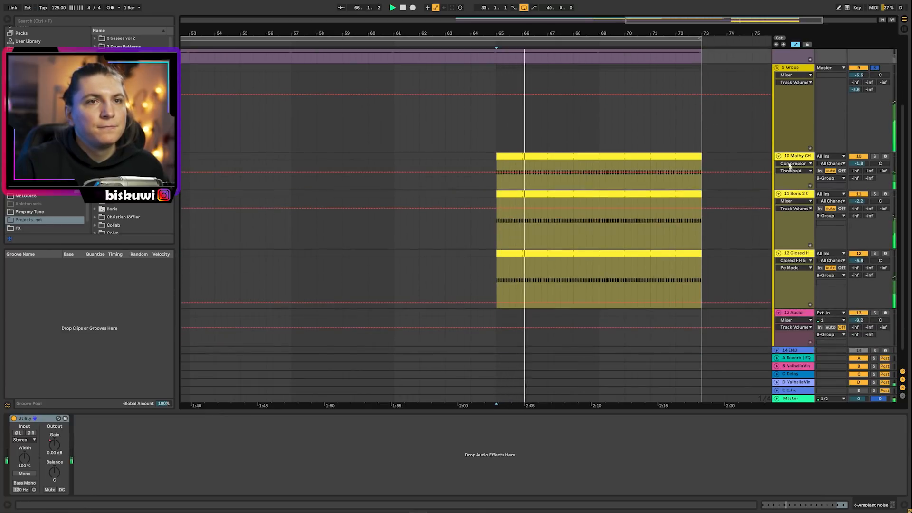
- Solo the Mathy CHH track, listen to it from bar 65 and view the notes in its MIDI clip
click(791, 180)
click(875, 157)
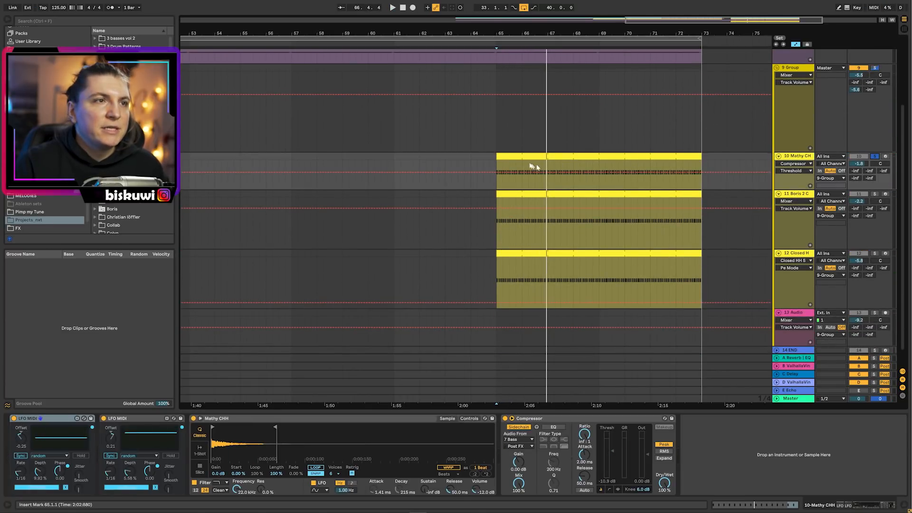
key(space)
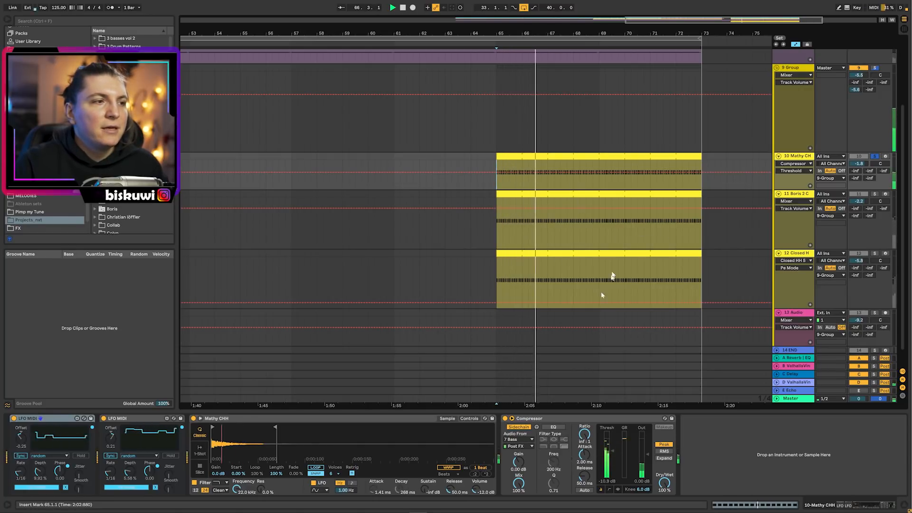
key(space)
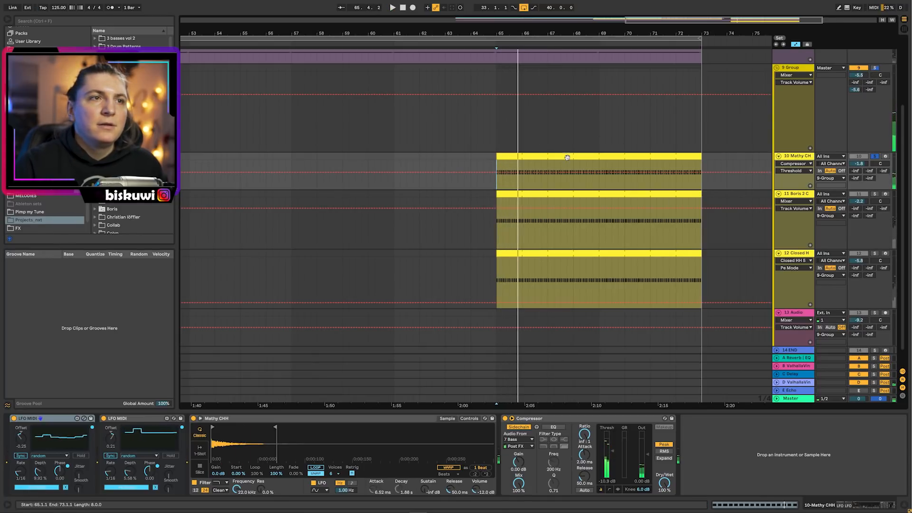
double_click(538, 179)
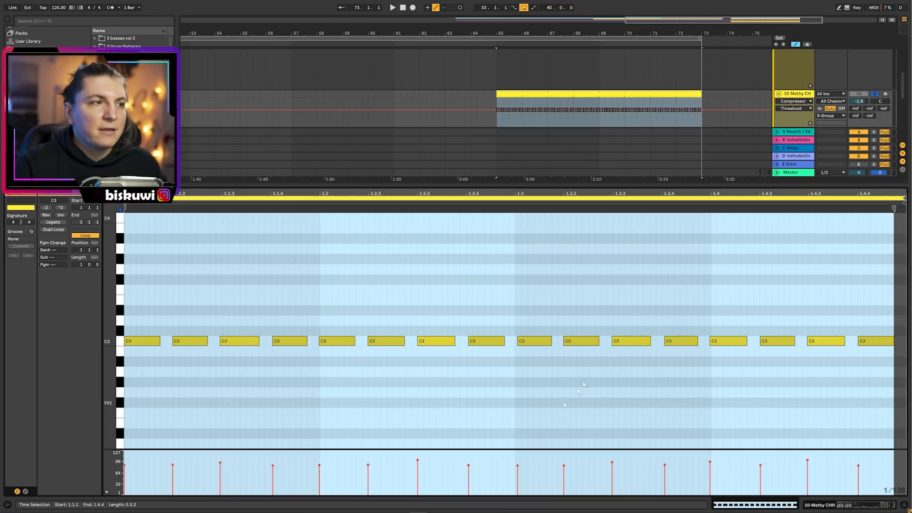
key(shift+Tab)
- Solo the Boris 2 CHH track, listen to it, and add Mathy CHH to the solo to hear both together
click(628, 185)
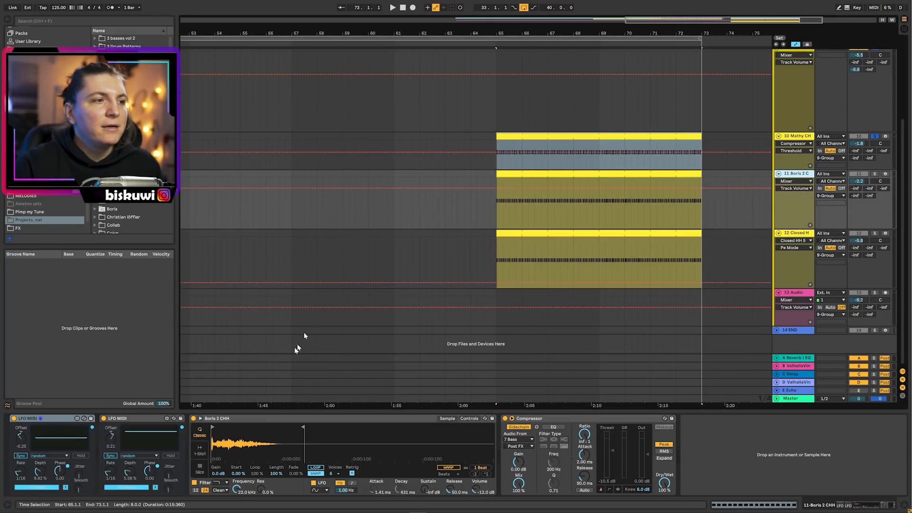
click(874, 174)
key(space)
key(space)
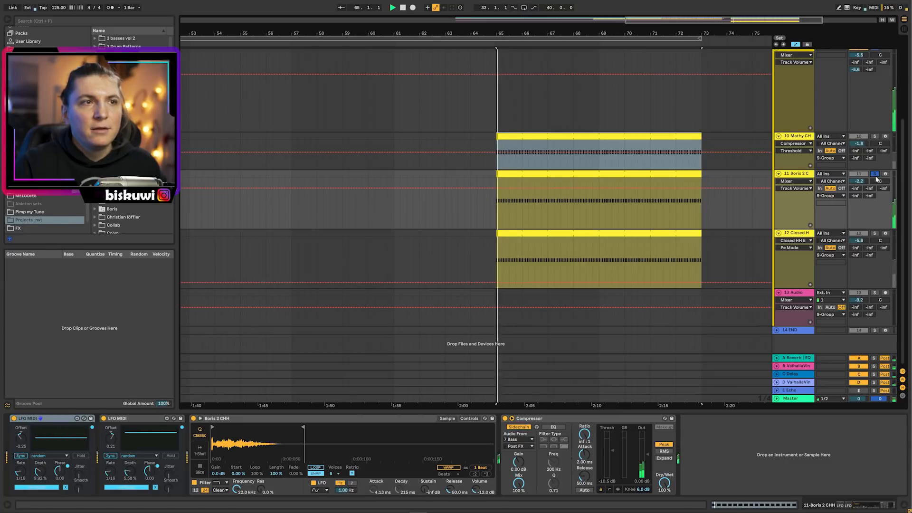
ctrl+click(875, 137)
key(space)
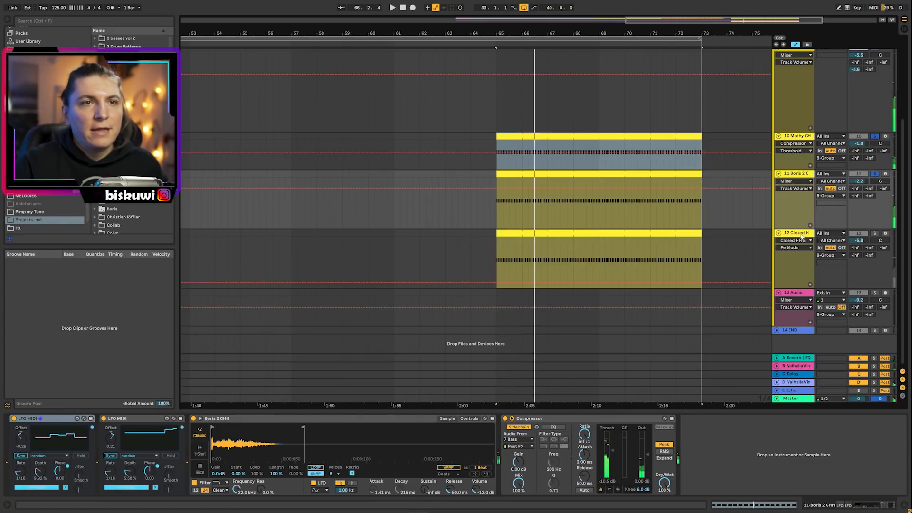
- Add the Closed HH track to the solo and play all three hi-hat tracks together
click(801, 236)
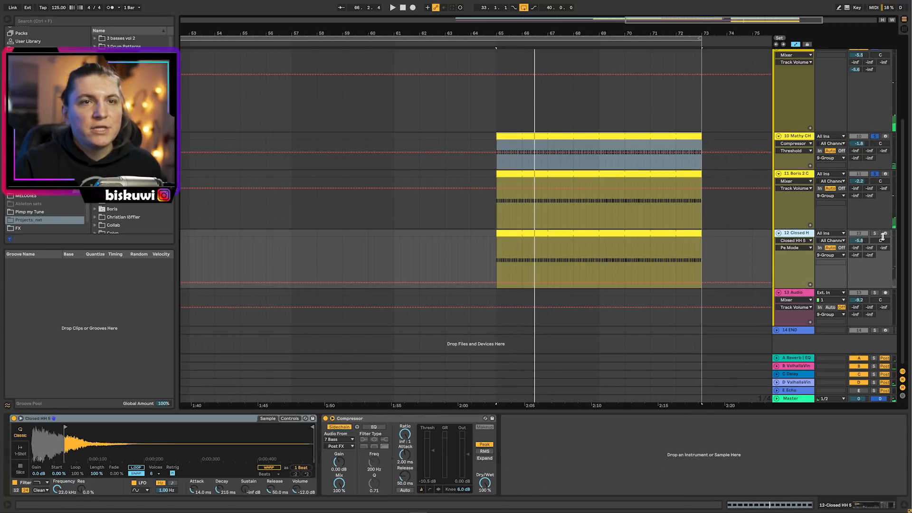
ctrl+click(875, 233)
key(space)
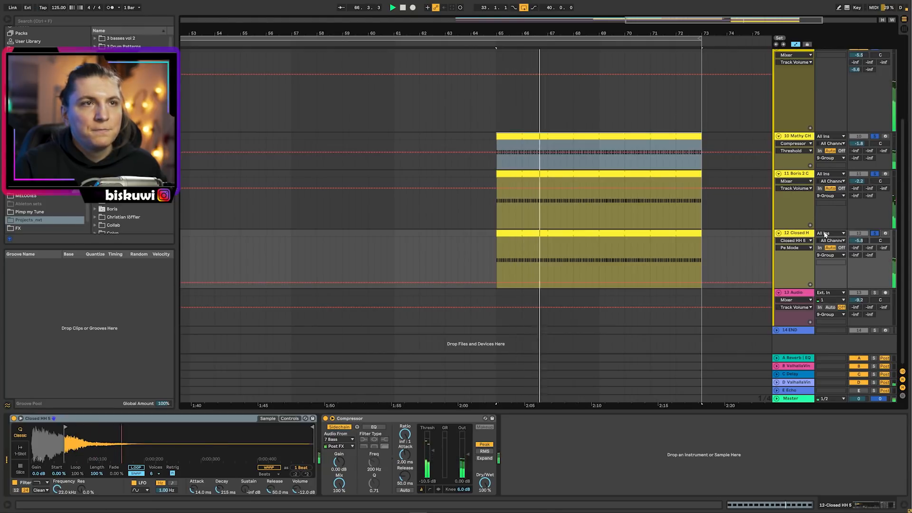
- Fold the hi-hat group and Ambient noise tracks, unfold and select Main Lead, and place the insert marker at bar 33
scroll(826, 142, up, 4)
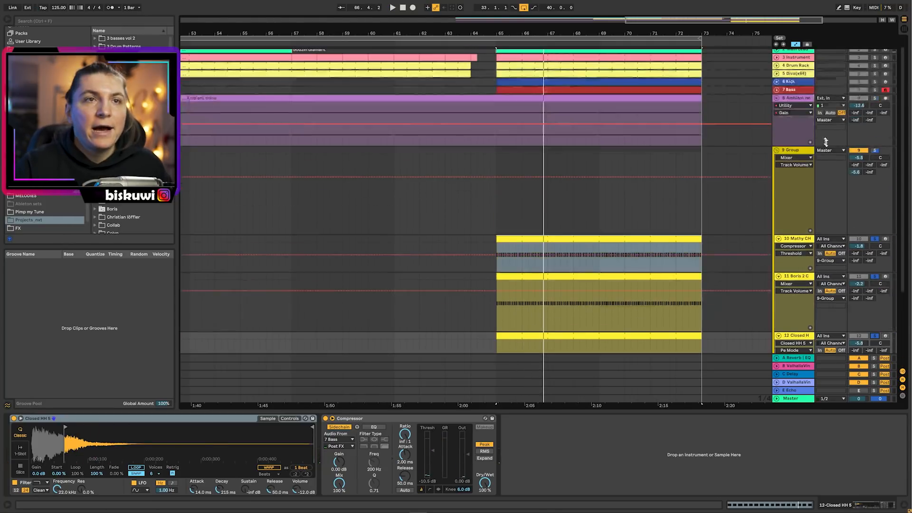
click(777, 151)
drag(634, 27, 708, 32)
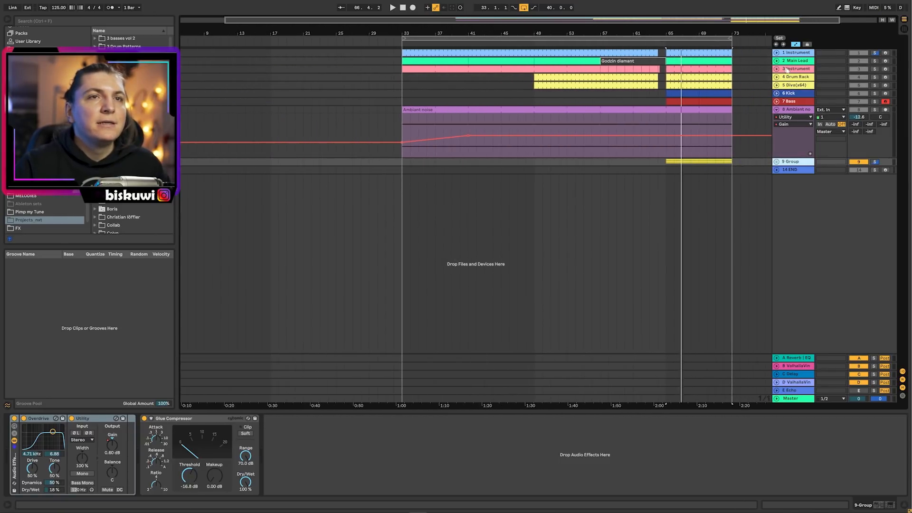
click(776, 110)
click(776, 61)
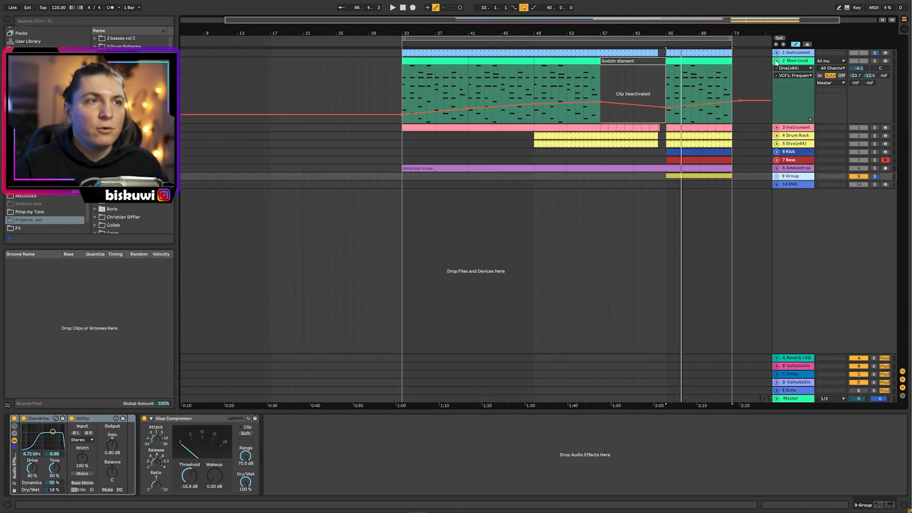
click(802, 60)
click(404, 87)
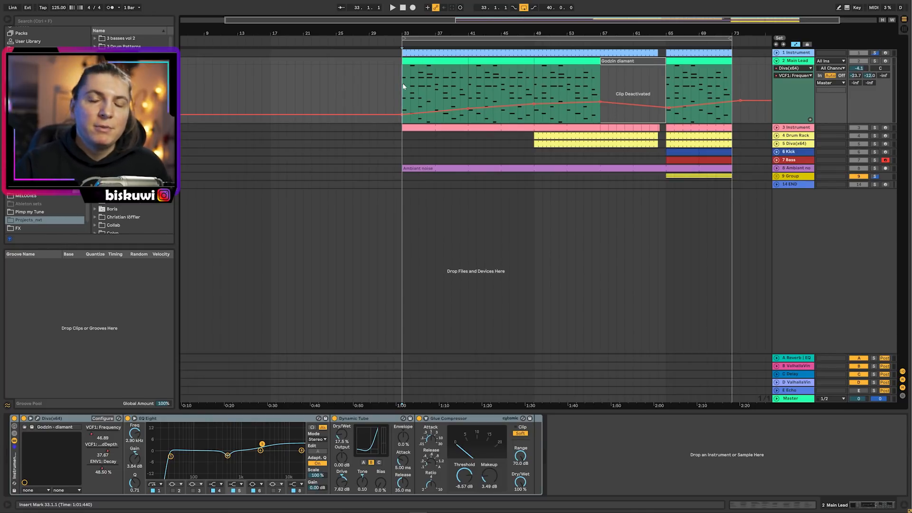
- Show Main Lead's Diva VCF1: Frequency automation and listen to the filter opening from bars 33, 45 and 52
click(799, 76)
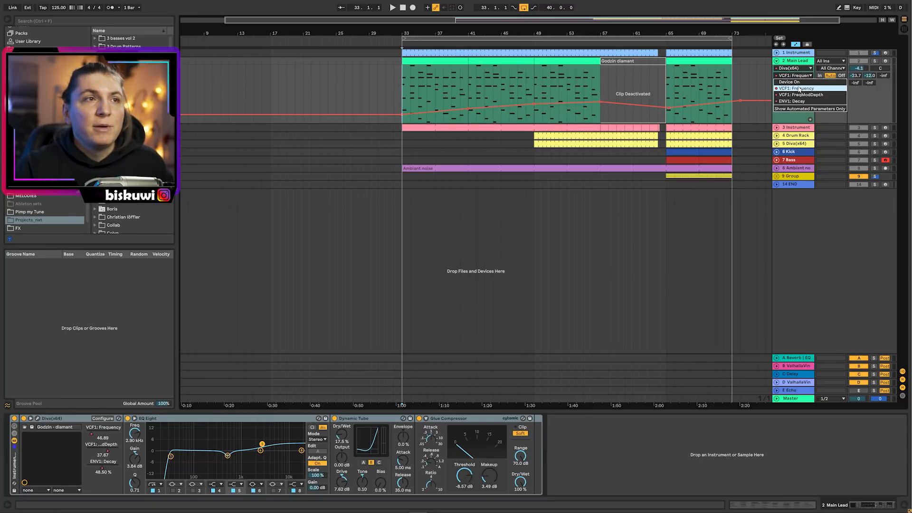
click(799, 89)
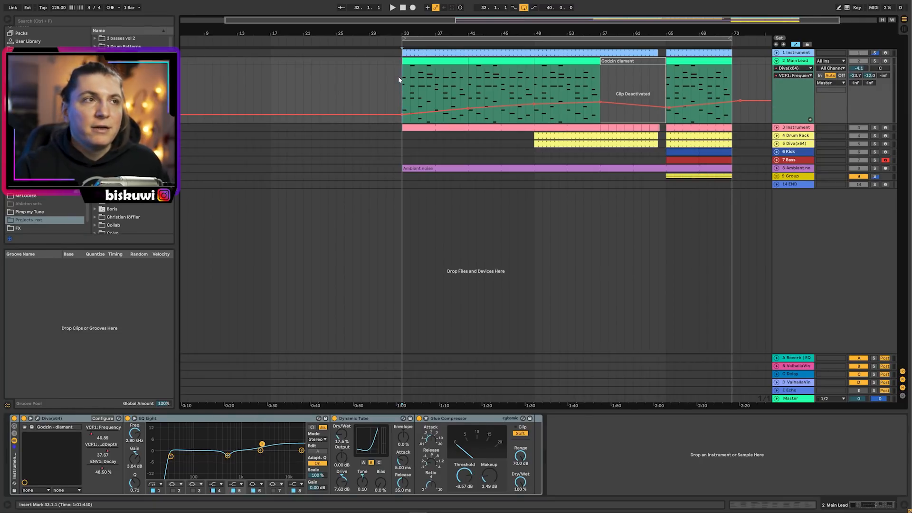
key(space)
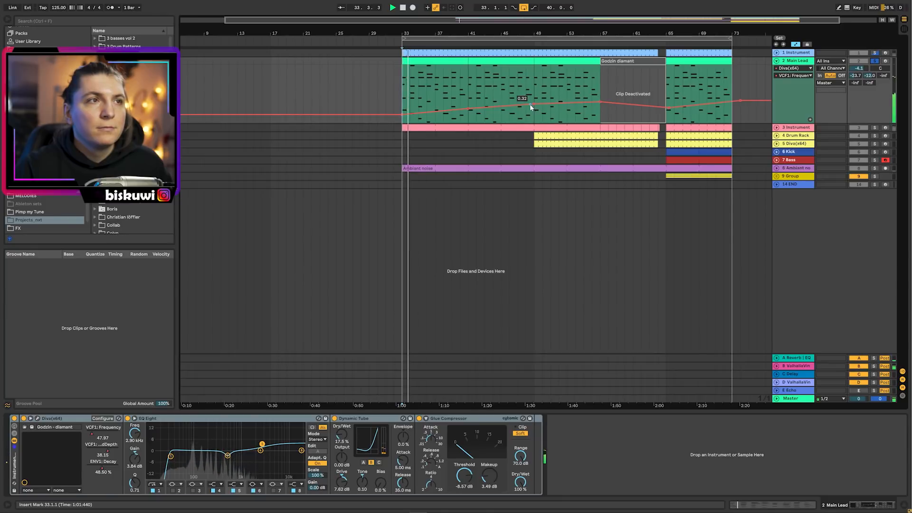
click(502, 82)
key(space)
key(space)
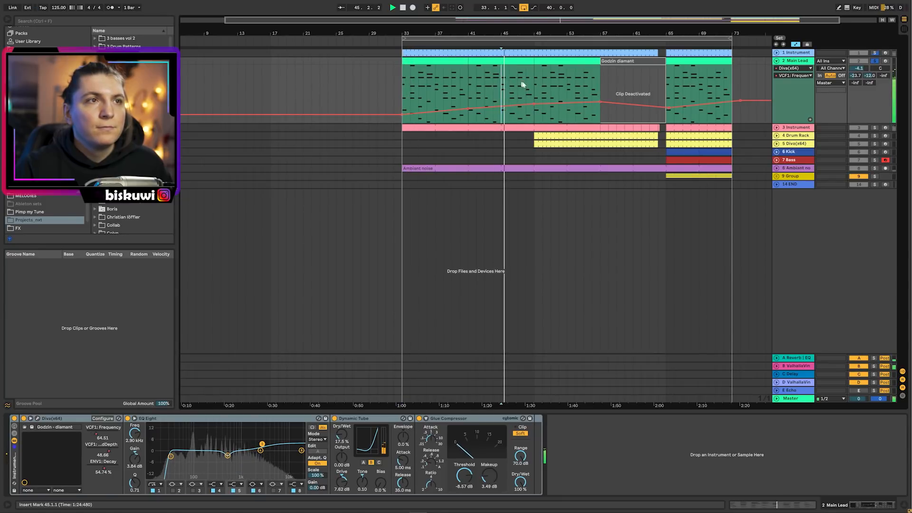
click(558, 85)
key(space)
key(space)
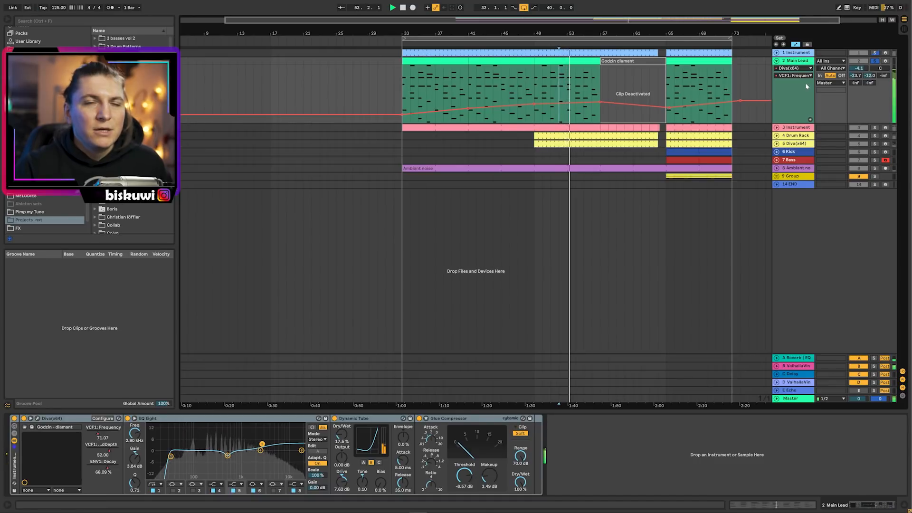
key(space)
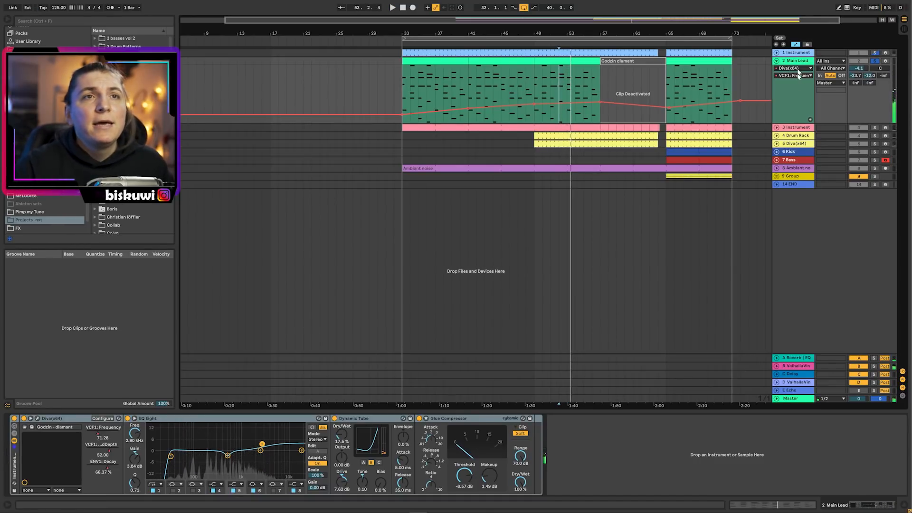
- Review Main Lead's VCF1: FreqModDepth and ENV1: Decay automation and play the lead from bar 53
click(800, 75)
click(802, 95)
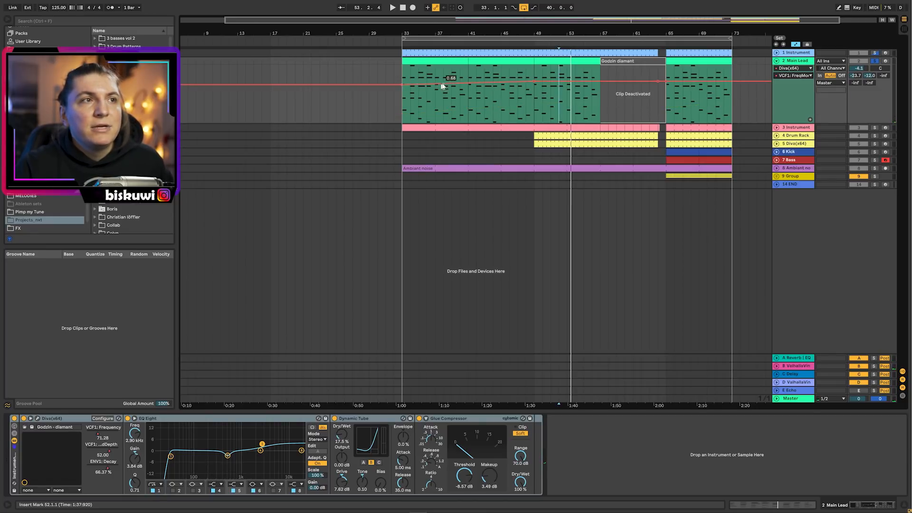
click(801, 75)
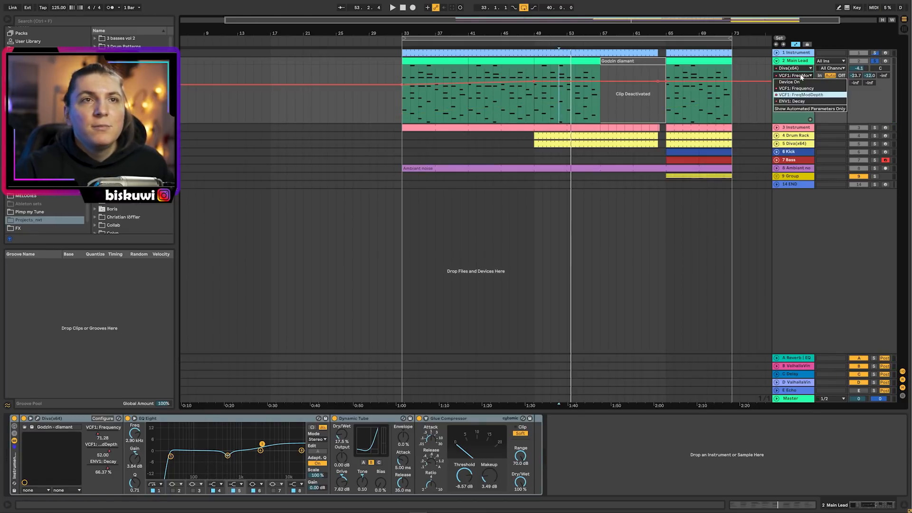
click(802, 102)
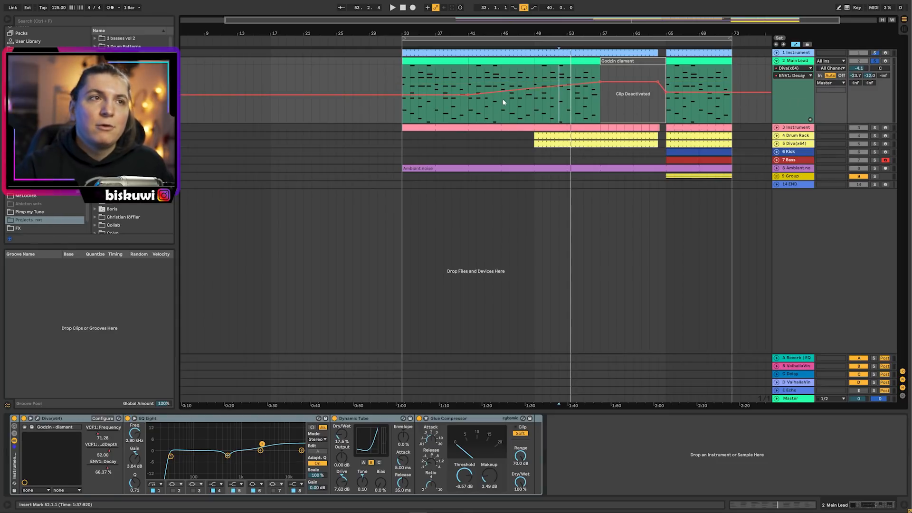
click(571, 99)
key(space)
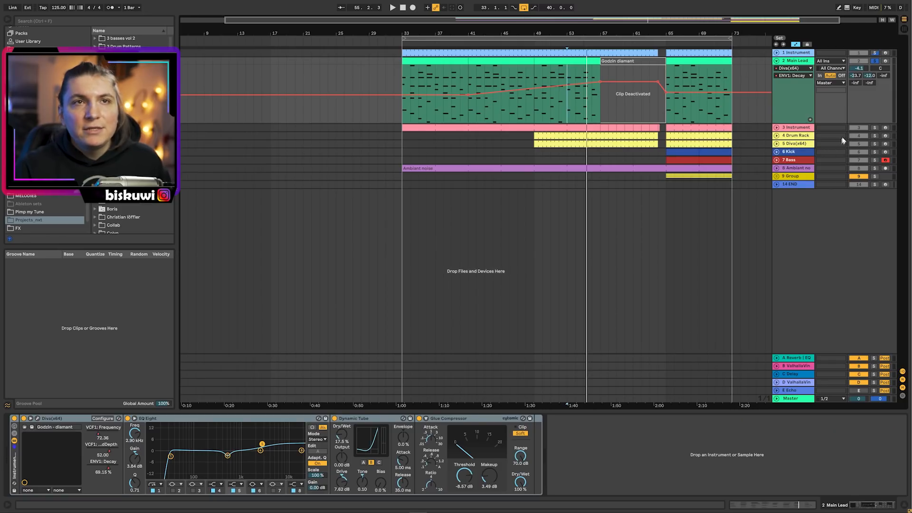
- View the devices on the A Reverb return, solo it and listen to its output
click(802, 357)
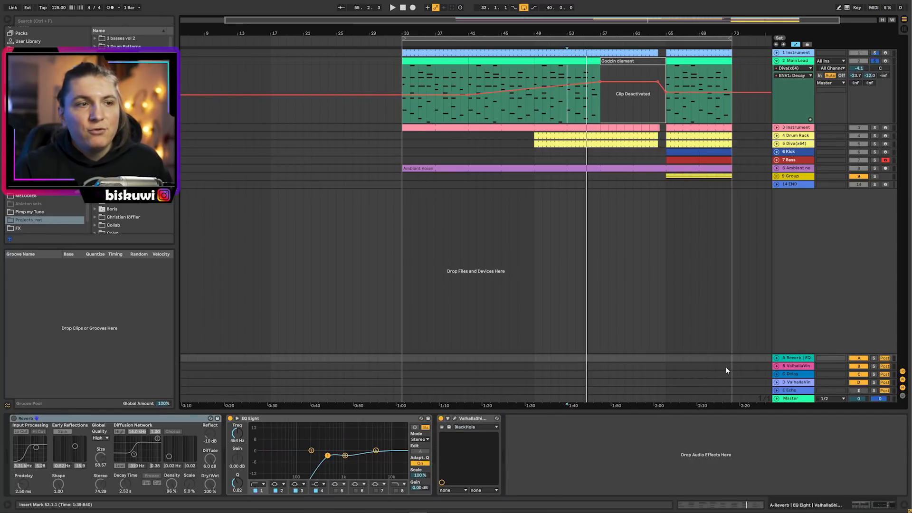
click(874, 358)
key(space)
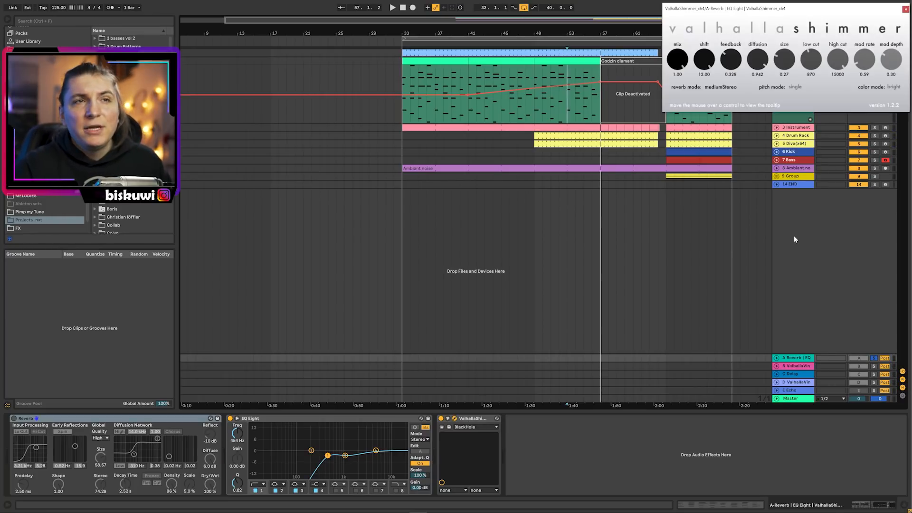
- View the devices on Instrument Rack track 3 and examine the ValhallaVintageVerb settings on return B
click(804, 128)
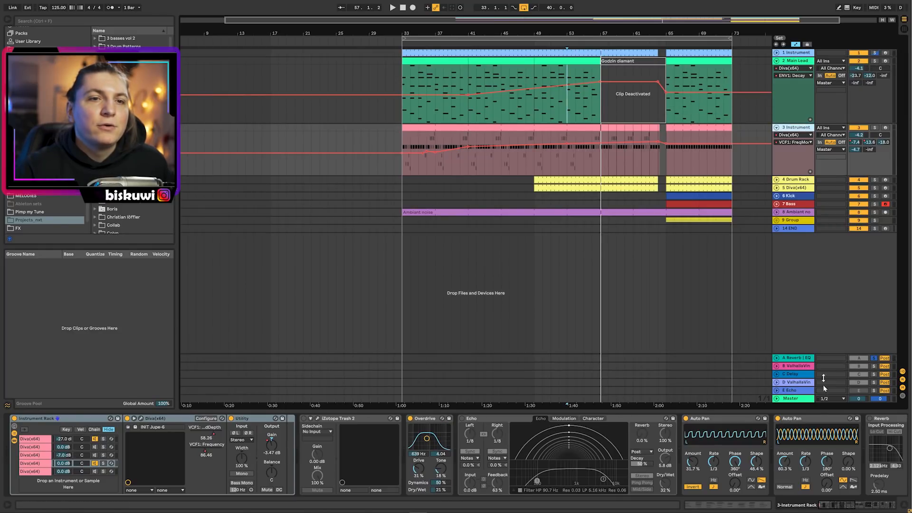
click(801, 368)
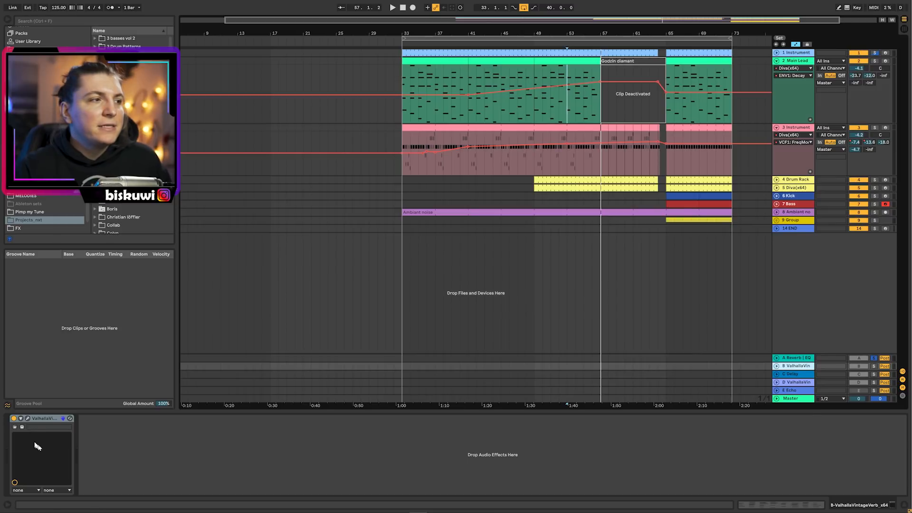
click(27, 419)
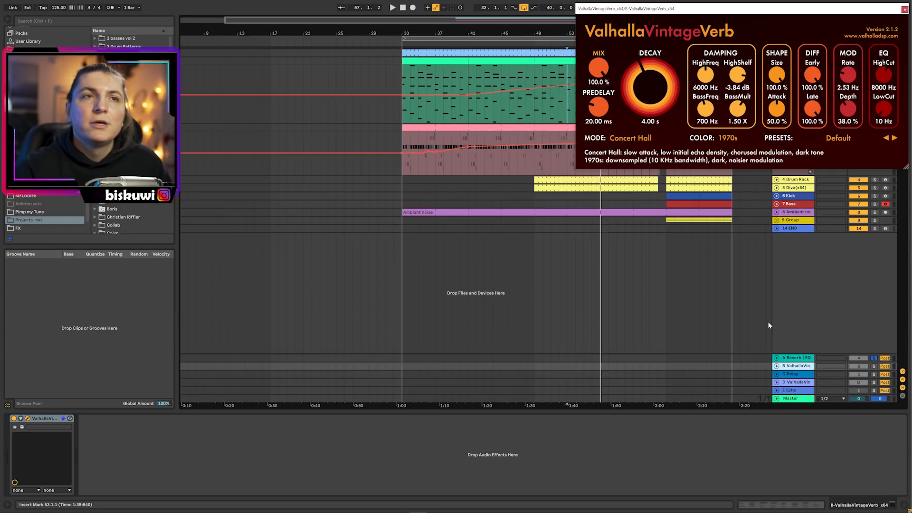
click(904, 10)
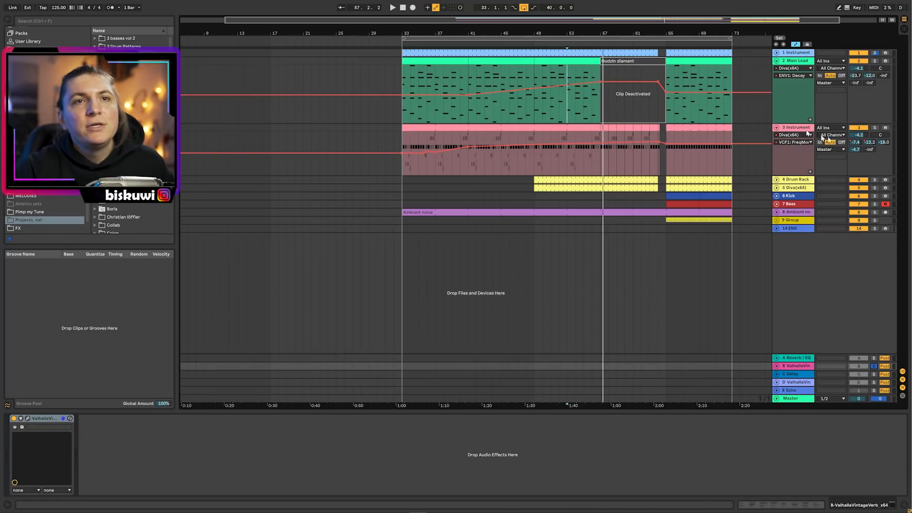
- Show the automation of track 3's sends to the B and A reverbs, and solo the track
click(866, 142)
mouse_move(481, 151)
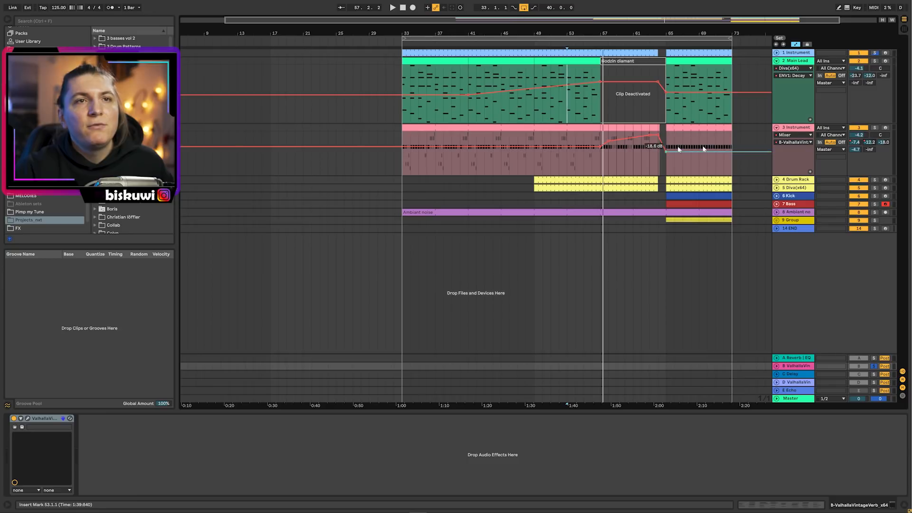
click(853, 142)
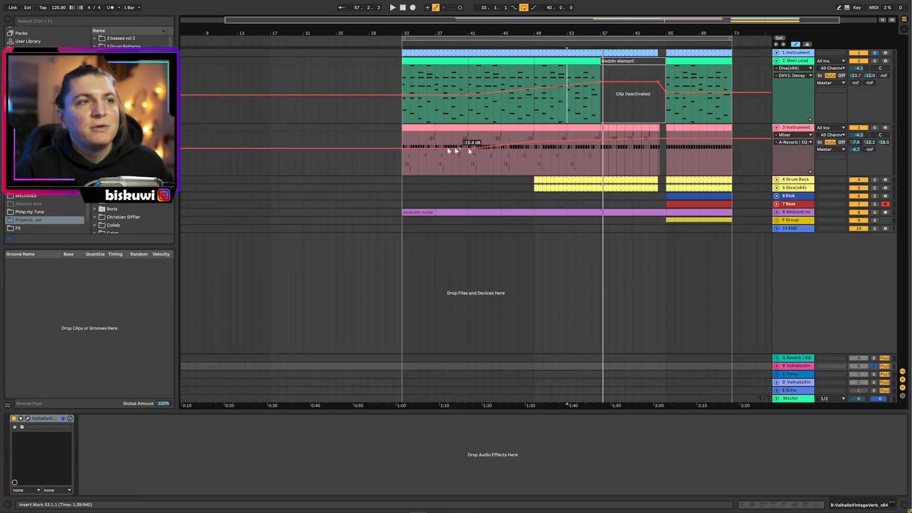
click(801, 129)
click(875, 127)
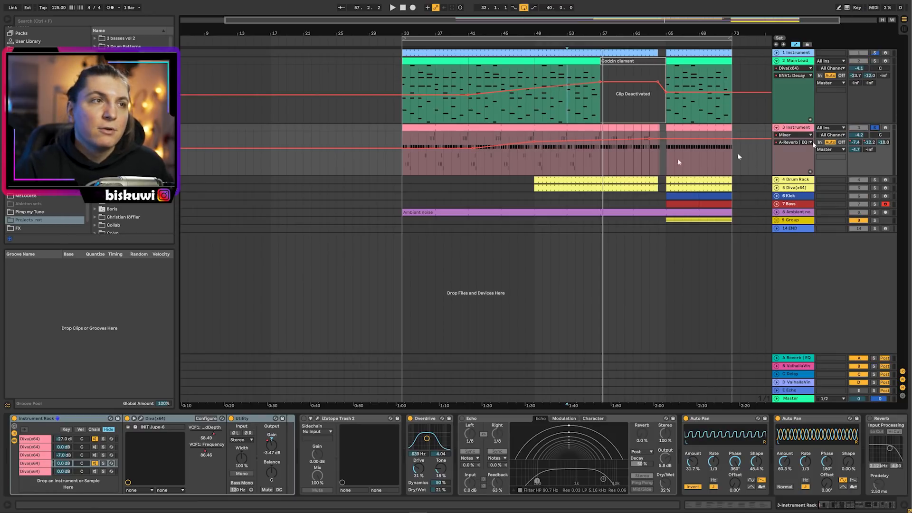
- Play track 3 from bar 33 and solo its two Diva chains in turn to hear each one
click(404, 138)
key(space)
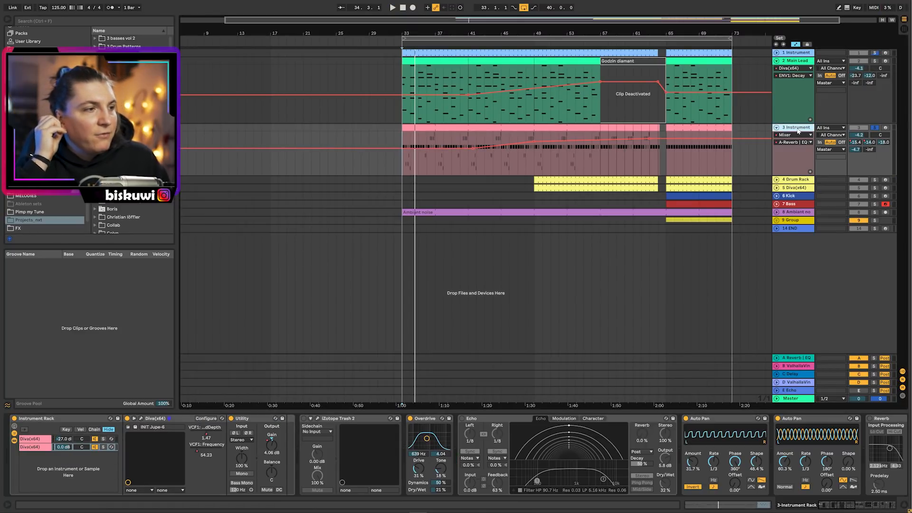
click(103, 439)
key(space)
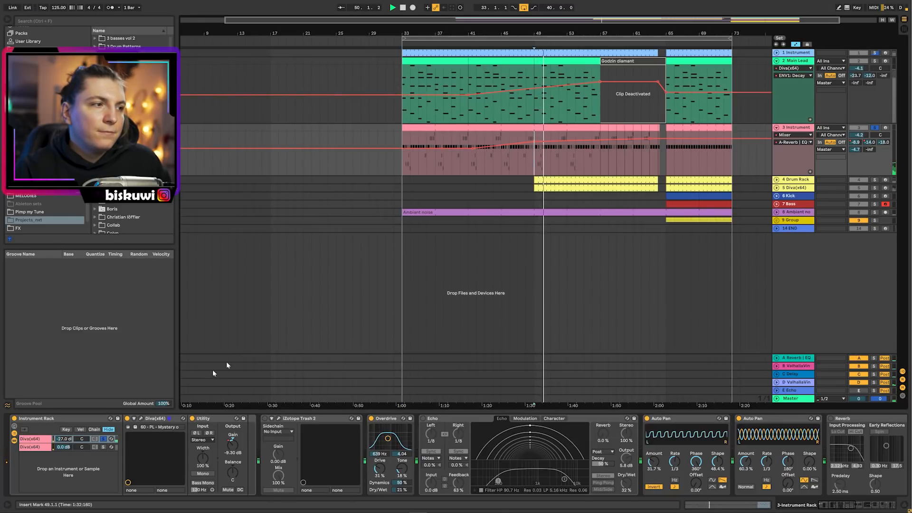
click(103, 446)
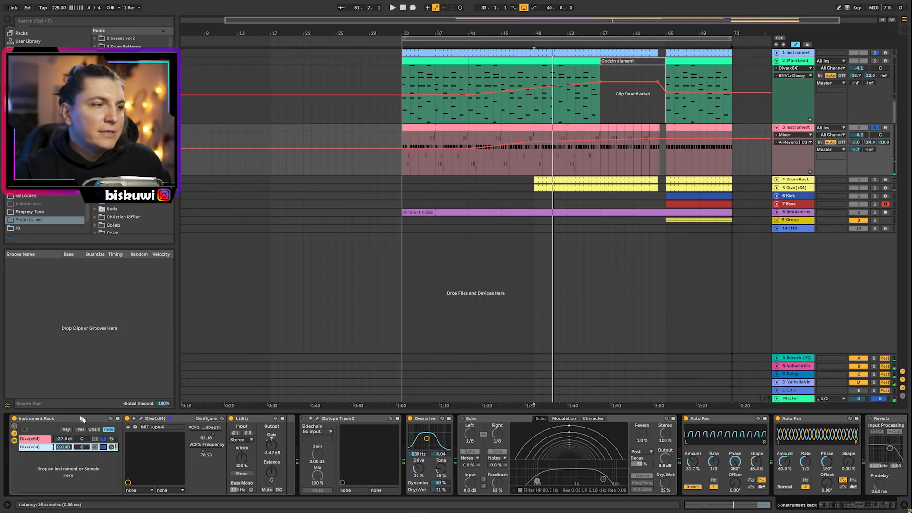
- Open the Diva plug-in window of track 3's second chain, examine its settings and close it
click(142, 418)
drag(417, 126, 772, 13)
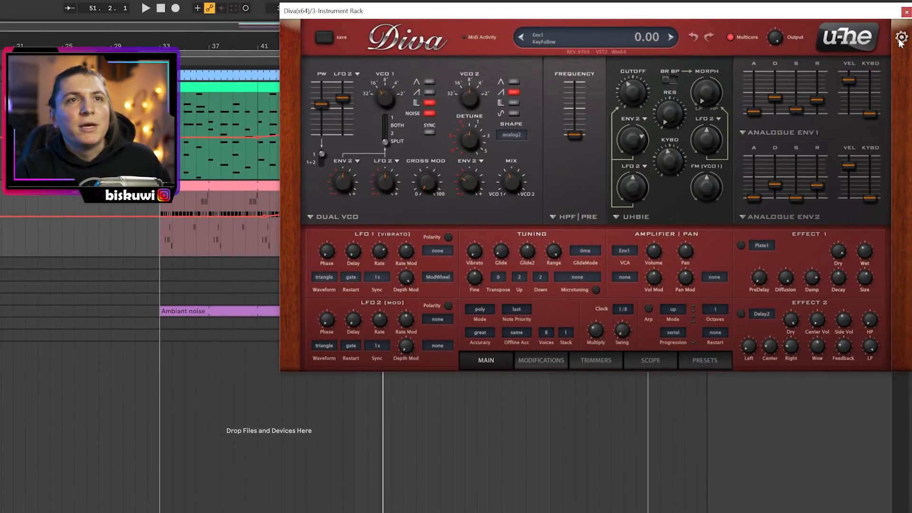
click(906, 14)
- Show the Utility Gain automation for track 3's Diva chains in the arrangement
click(807, 142)
click(796, 141)
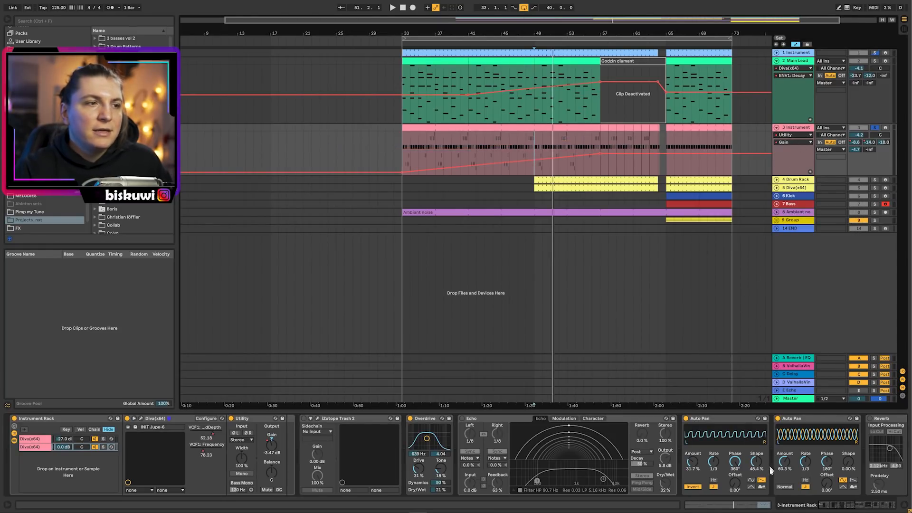
mouse_move(832, 505)
mouse_down()
mouse_move(843, 504)
mouse_move(824, 504)
mouse_up()
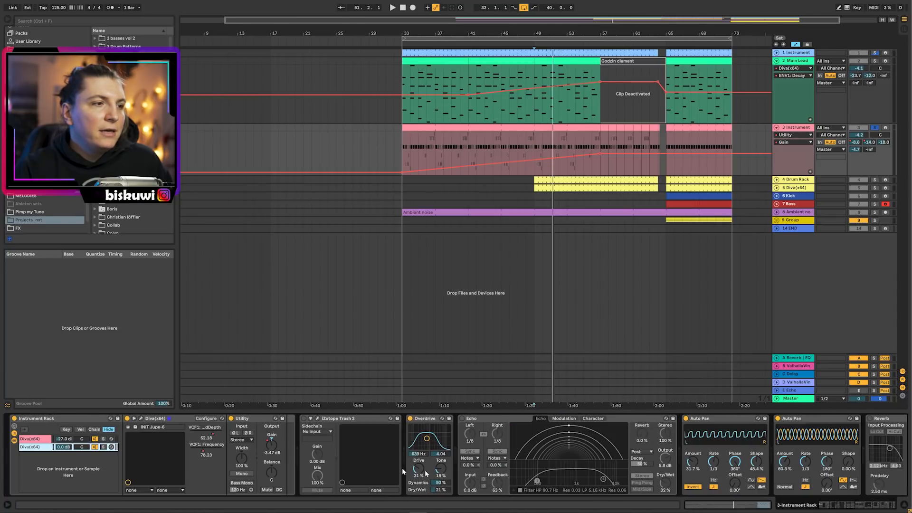
drag(461, 166, 460, 146)
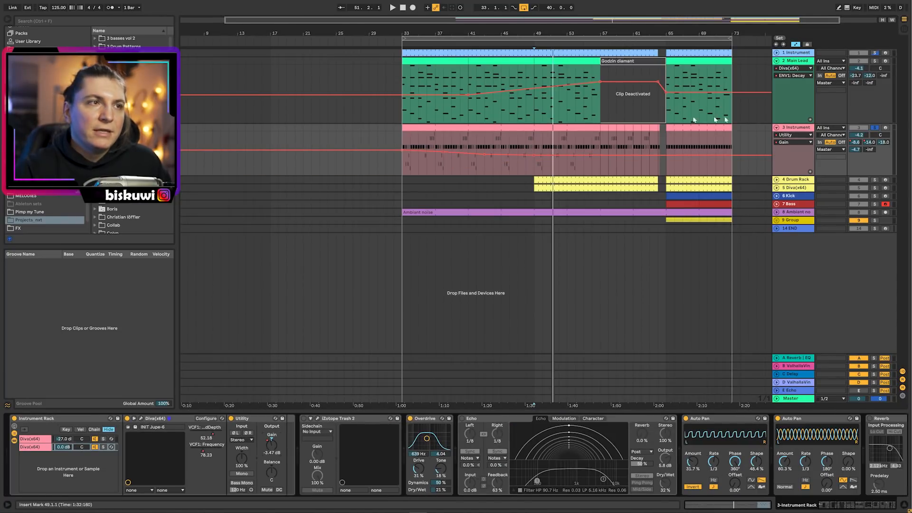
- Play track 3 from bar 33 and view the first Diva chain's Utility together with its Gain automation
click(400, 141)
key(space)
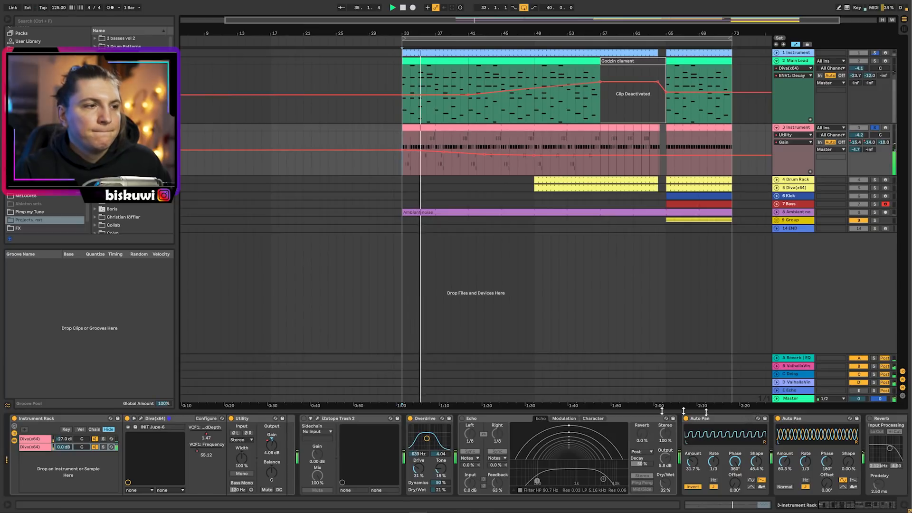
click(29, 438)
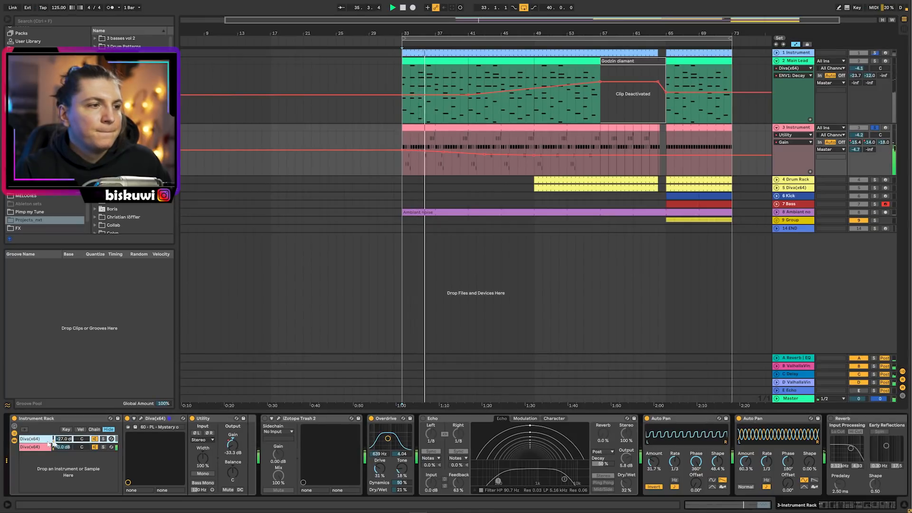
click(233, 447)
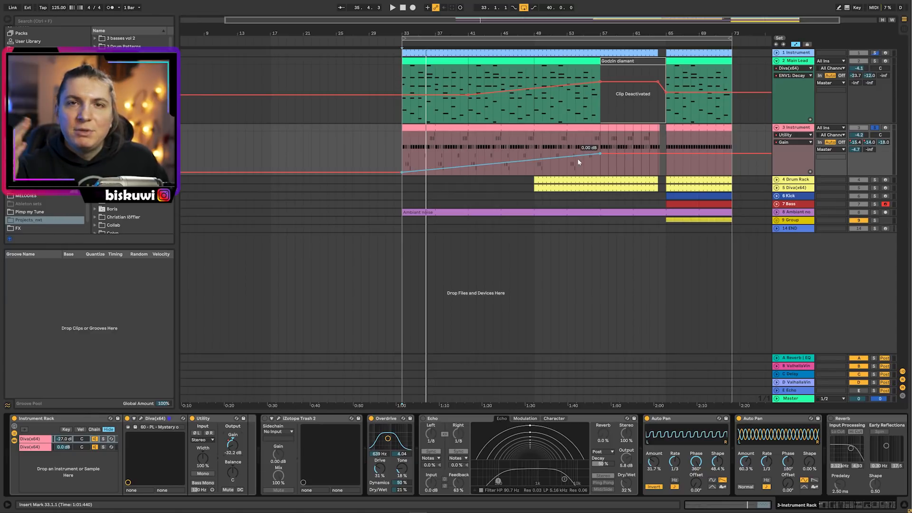
key(space)
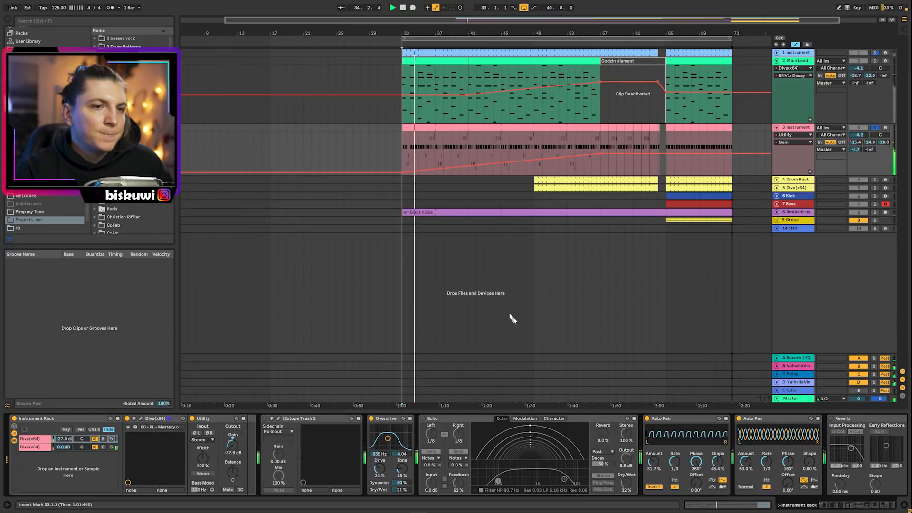
- Show the automation of Diva's VCF1: FreqModDepth and VCF1: Frequency on track 3
click(792, 138)
click(790, 137)
click(788, 136)
click(795, 173)
click(793, 142)
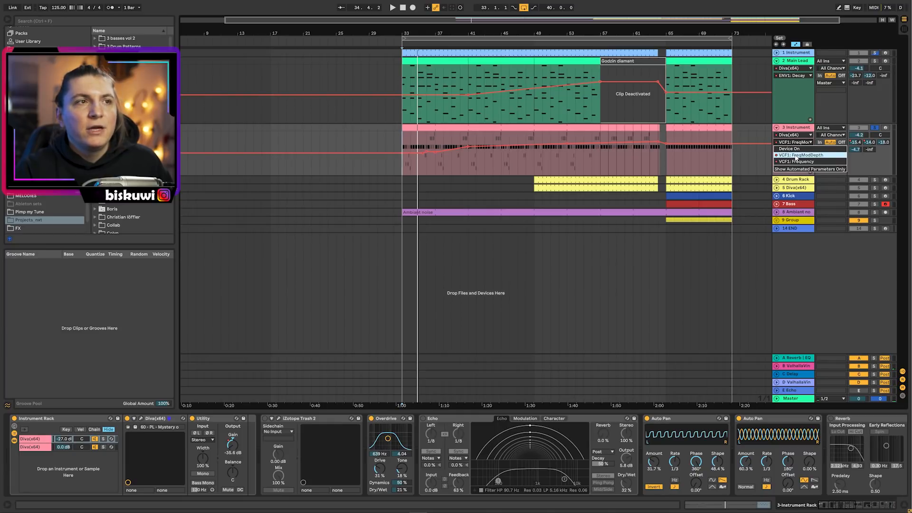
click(796, 161)
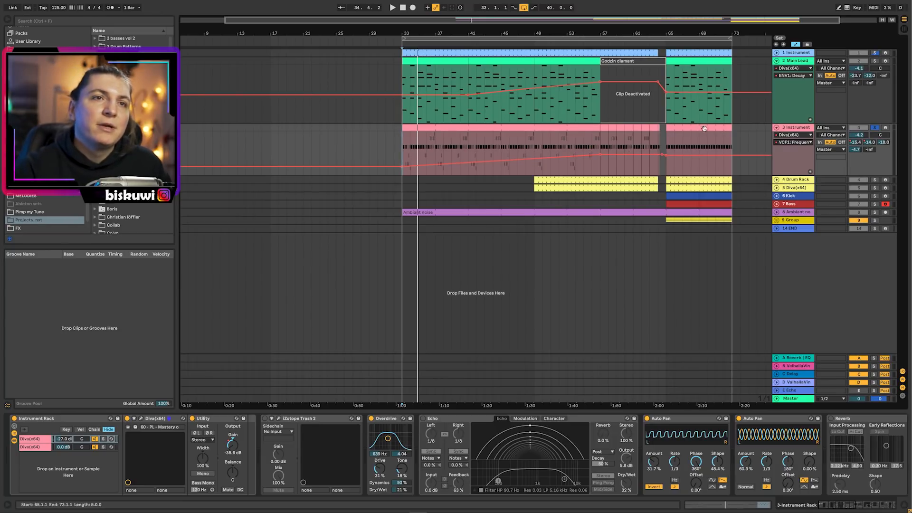
- Play the arrangement, fold all track lanes and select Main Lead's deactivated clip at bar 57
key(space)
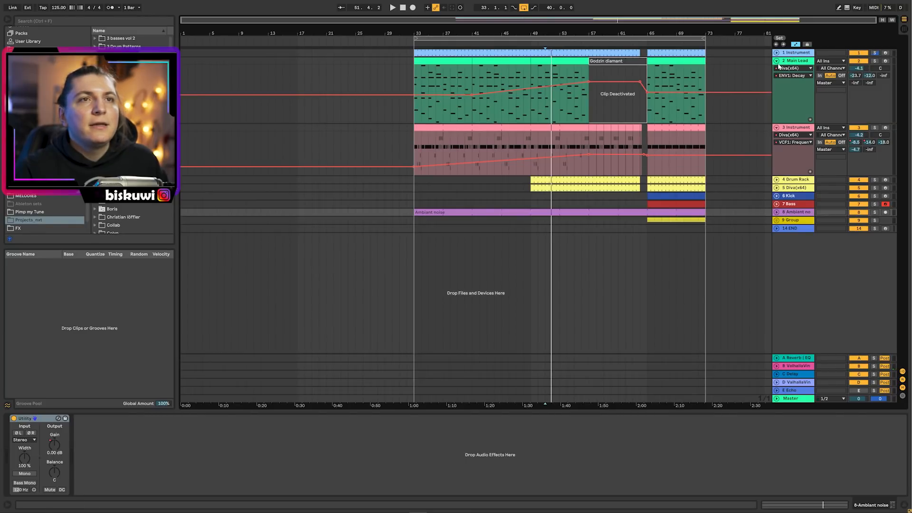
click(777, 61)
click(776, 69)
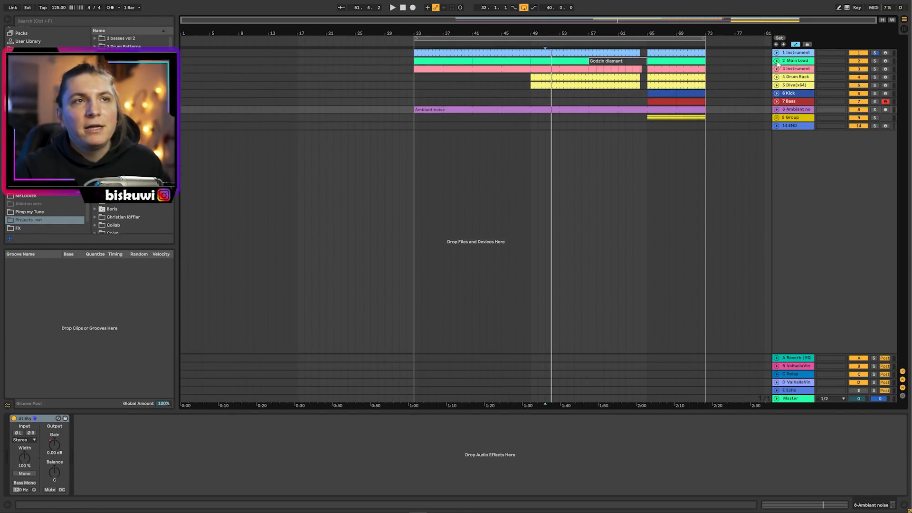
click(624, 62)
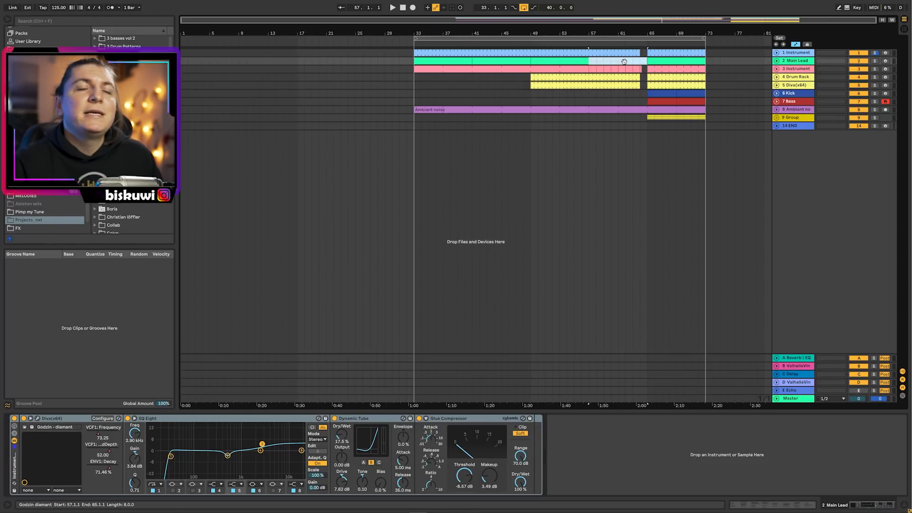
- Widen the loop to bars 32–75 and play from bar 33 while viewing Instrument track 1's Utility Gain automation
click(417, 35)
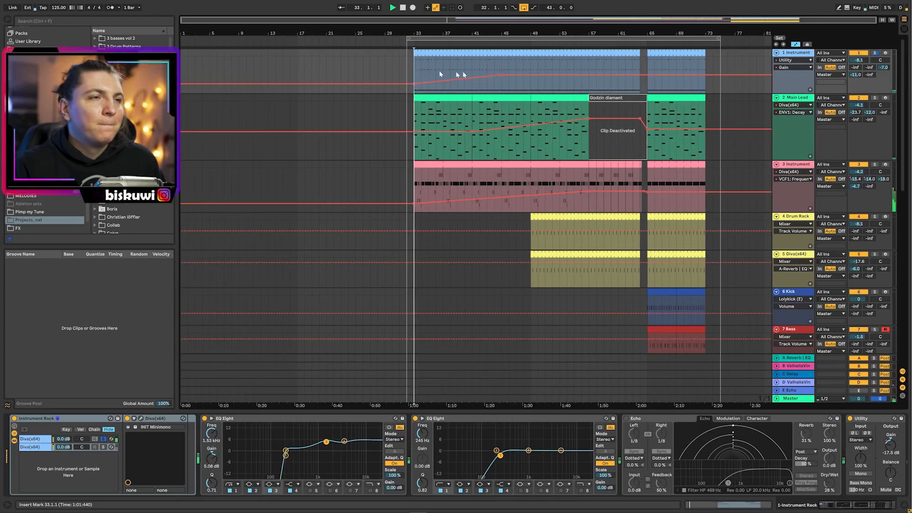
key(space)
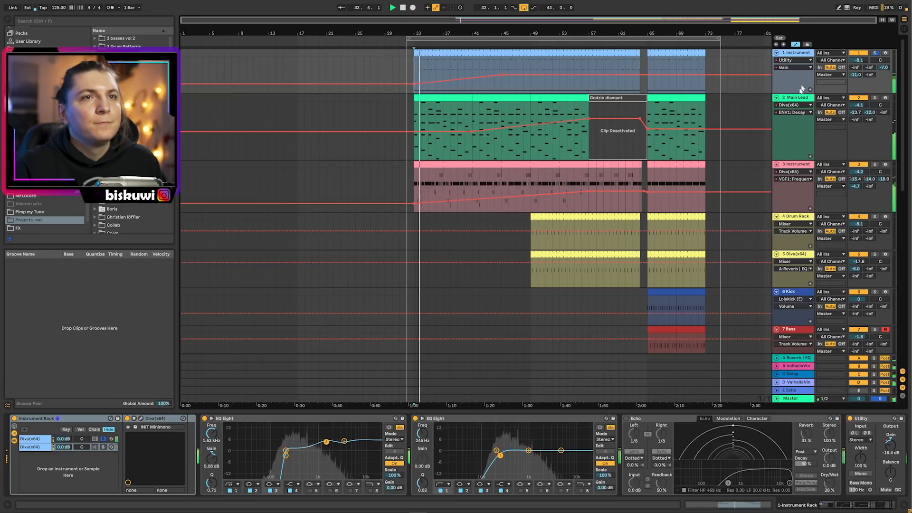
click(792, 59)
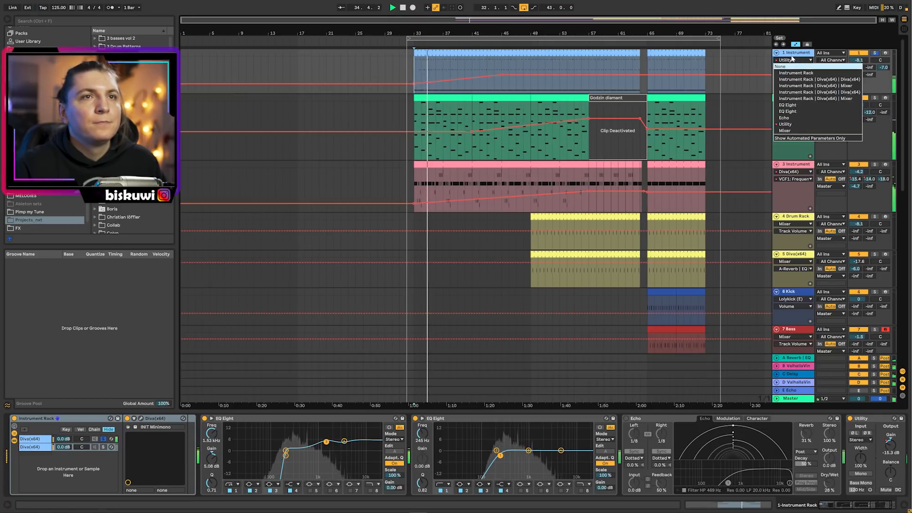
click(785, 123)
click(794, 67)
click(790, 132)
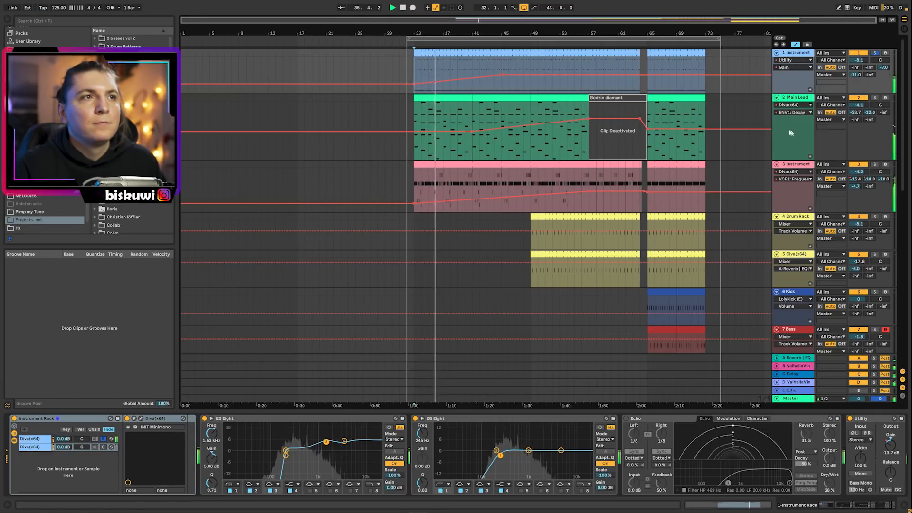
- Examine the MIDI notes of Instrument track 1's first clip and of Main Lead's first clip
double_click(464, 55)
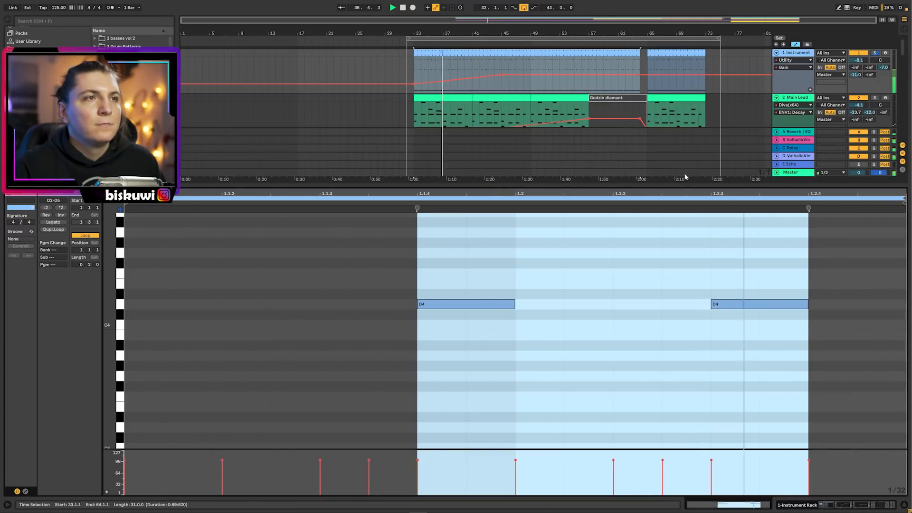
key(shift+Tab)
double_click(455, 97)
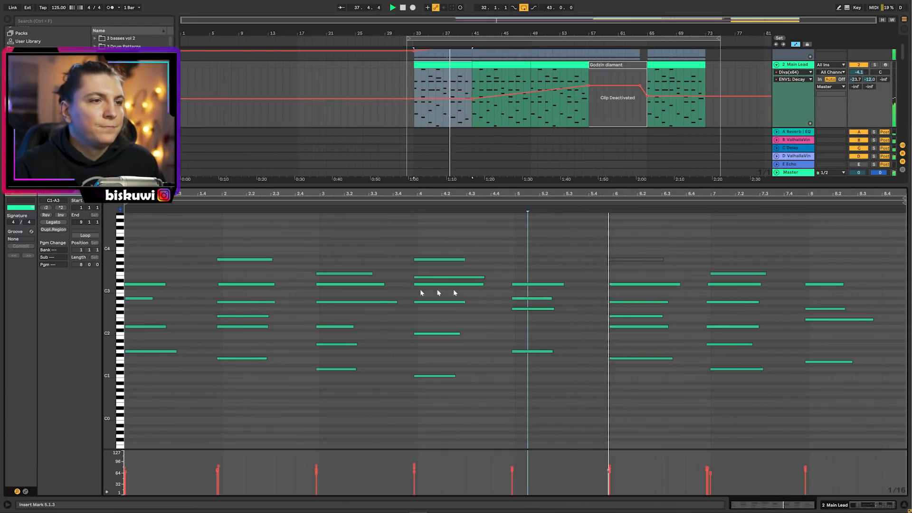
drag(107, 299, 119, 299)
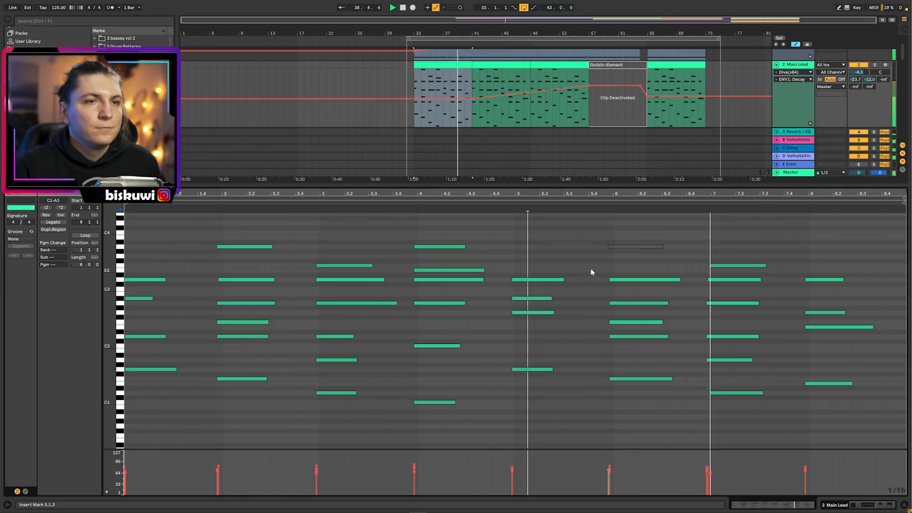
key(shift+Tab)
- Open Main Lead's Diva plug-in window, look over the synth settings and close it
click(37, 418)
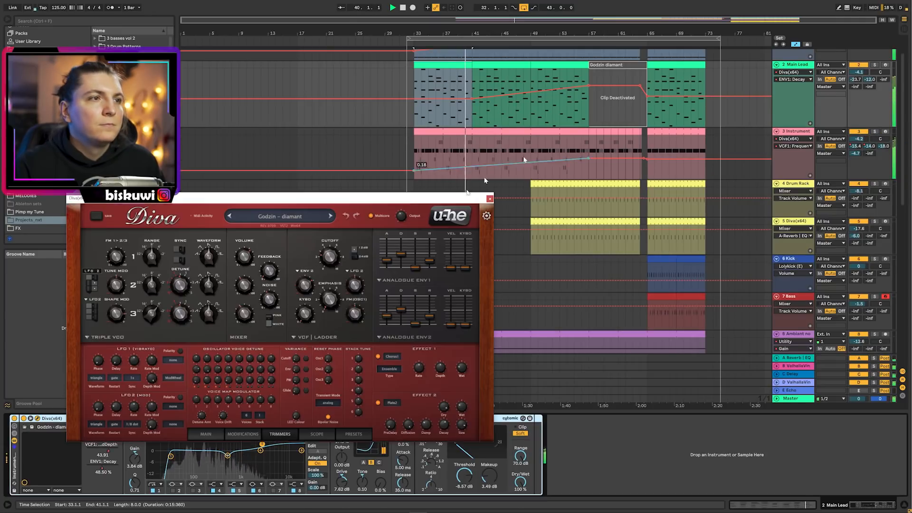
drag(468, 198, 884, 10)
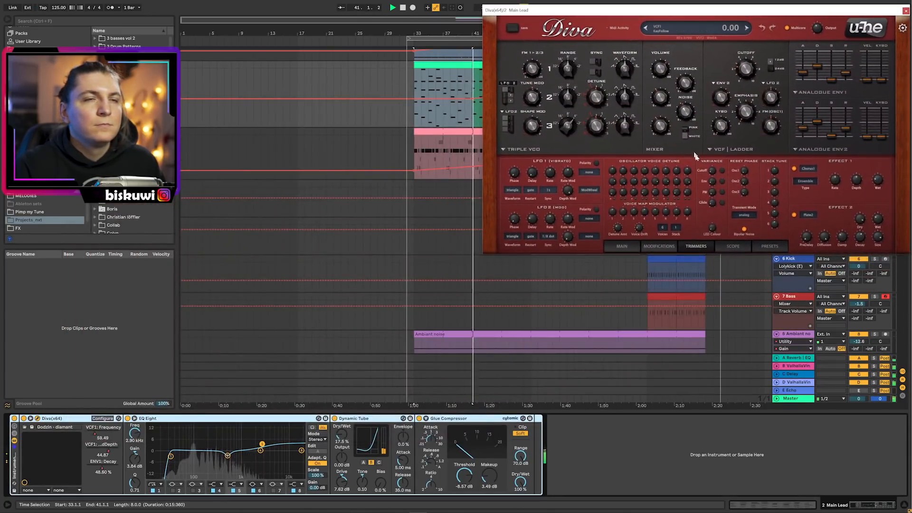
click(905, 10)
- Review track 3's Utility Gain and Diva VCF1: FreqModDepth automation while the arrangement plays
click(796, 146)
click(793, 170)
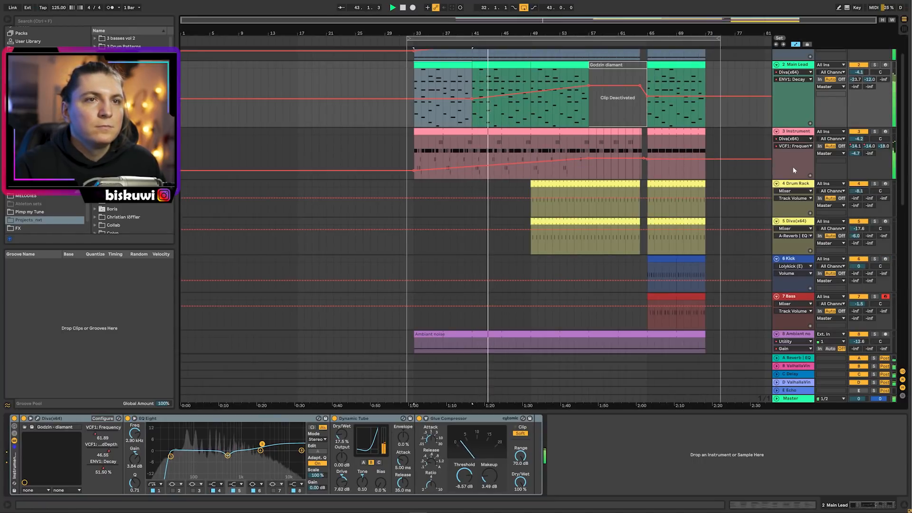
click(793, 139)
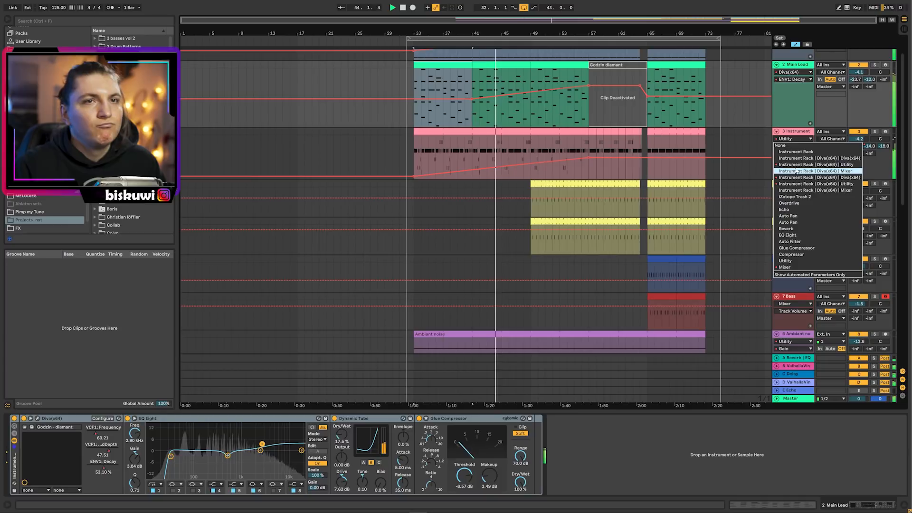
click(795, 177)
click(794, 146)
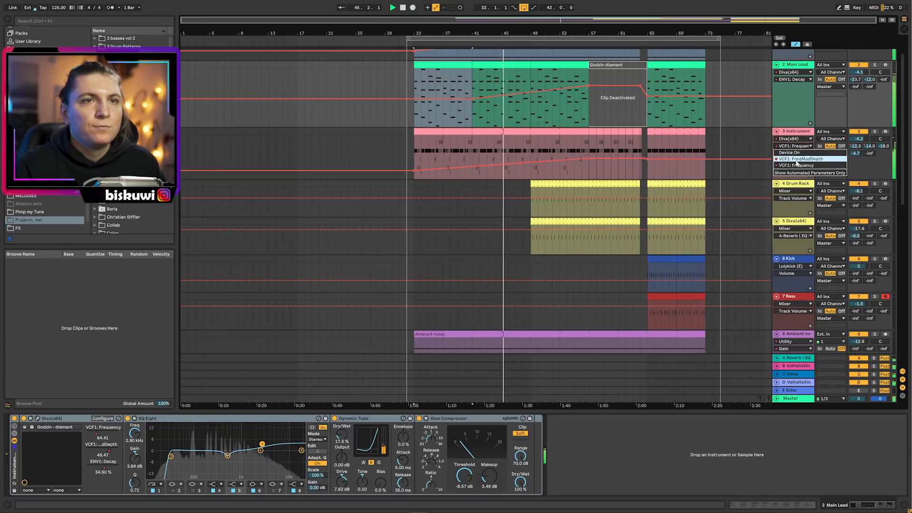
click(796, 159)
- Examine the MIDI notes in the opening clip of Instrument Rack track 3
double_click(518, 134)
scroll(518, 299, down, 2)
click(543, 288)
scroll(551, 292, down, 2)
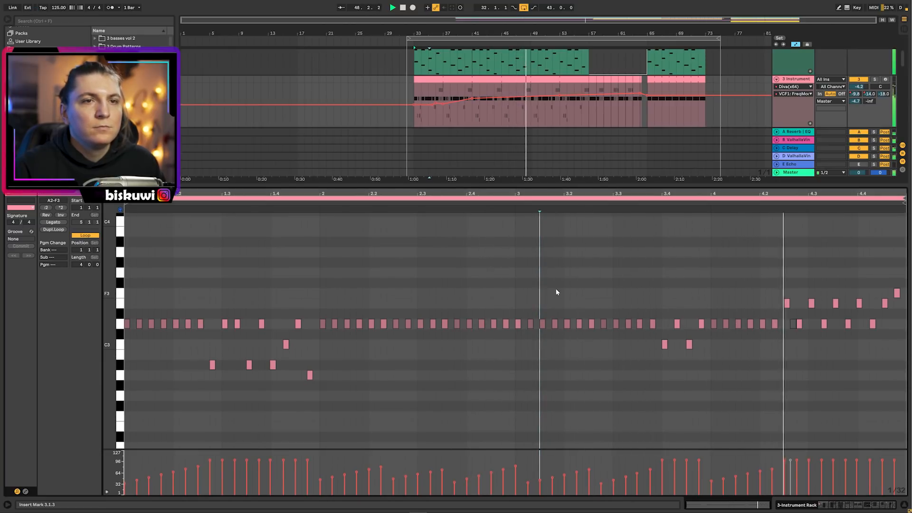
key(shift+Tab)
- Examine the MIDI clips of Drum Rack track 4 and Diva track 5 from bar 49
click(600, 133)
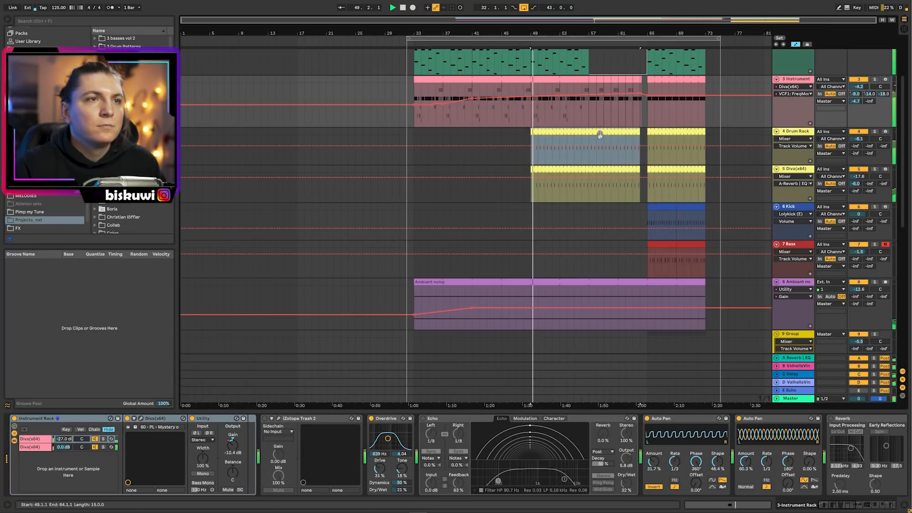
key(shift+Tab)
key(shift+Tab)
click(602, 135)
key(shift+Tab)
click(619, 299)
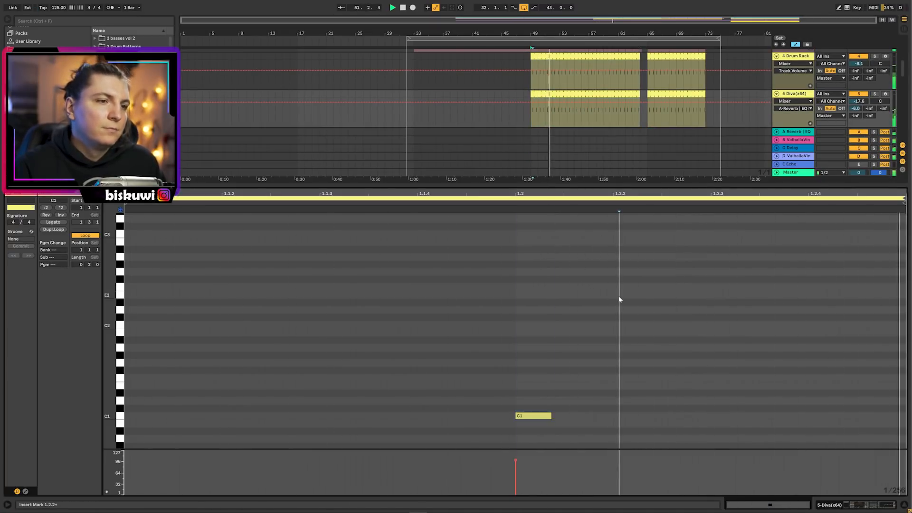
- View the devices on Diva track 5 and look over the kick, bass, ambient noise and group tracks
key(shift+Tab)
click(790, 98)
click(791, 98)
click(789, 137)
click(789, 137)
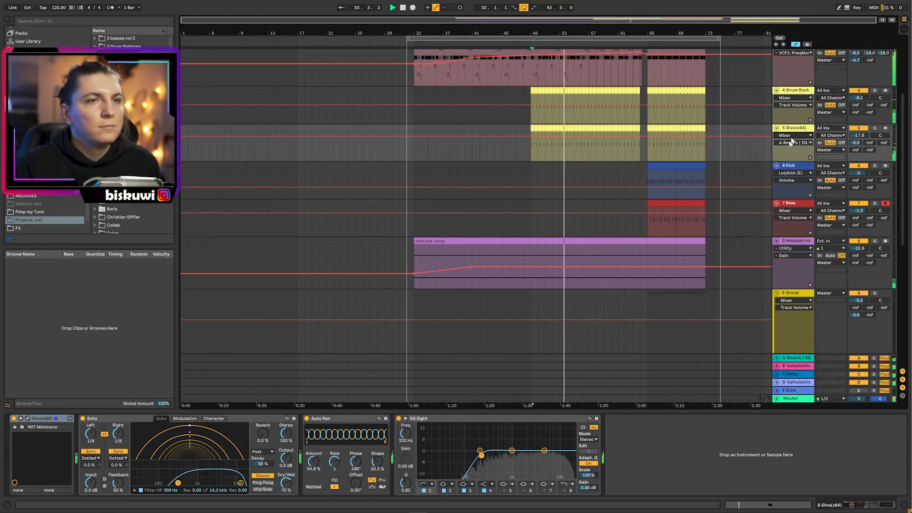
scroll(793, 213, down, 2)
scroll(792, 213, down, 5)
scroll(782, 229, down, 5)
- Show the automation of Instrument track 3's sends to the A Reverb and B ValhallaVintageVerb returns
scroll(782, 229, up, 6)
scroll(780, 223, up, 8)
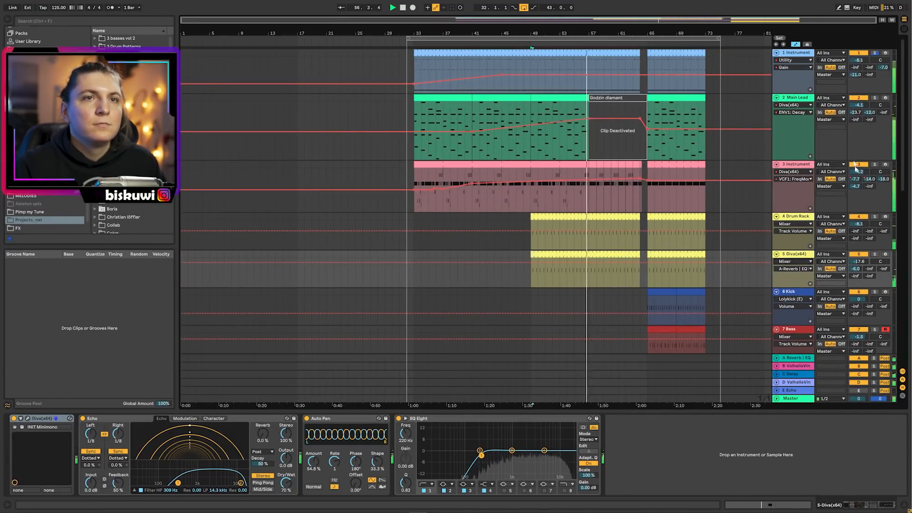
click(855, 179)
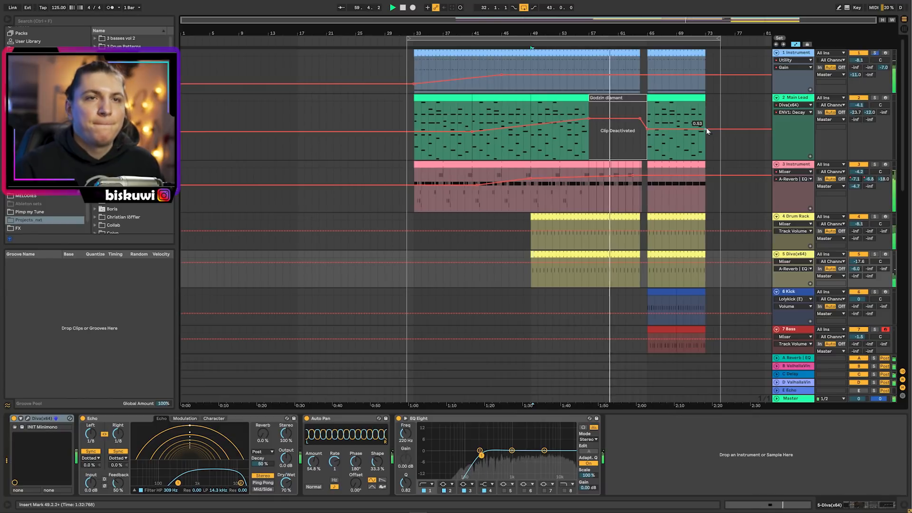
click(869, 179)
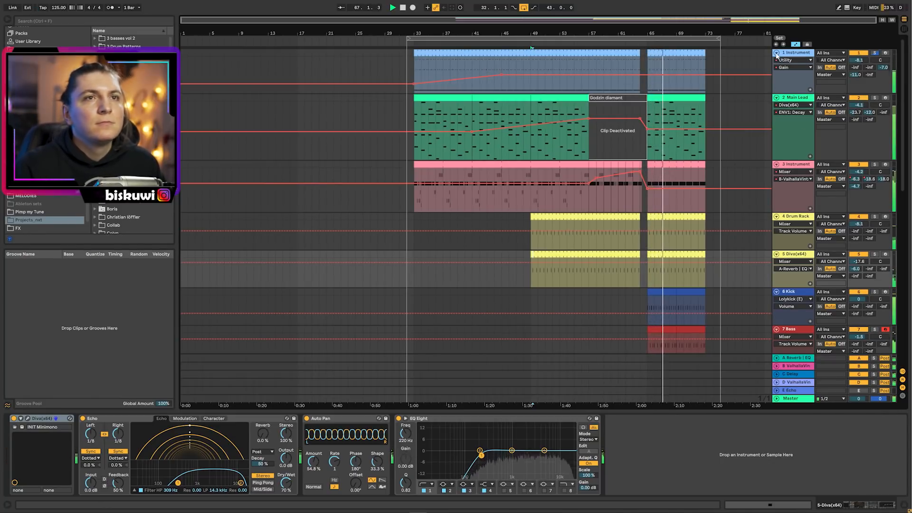
- Collapse all tracks in the arrangement
alt+click(776, 53)
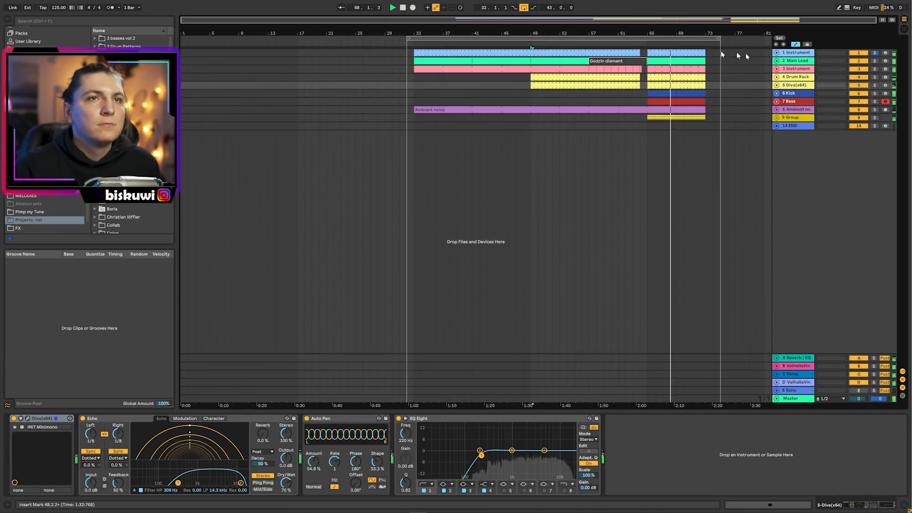
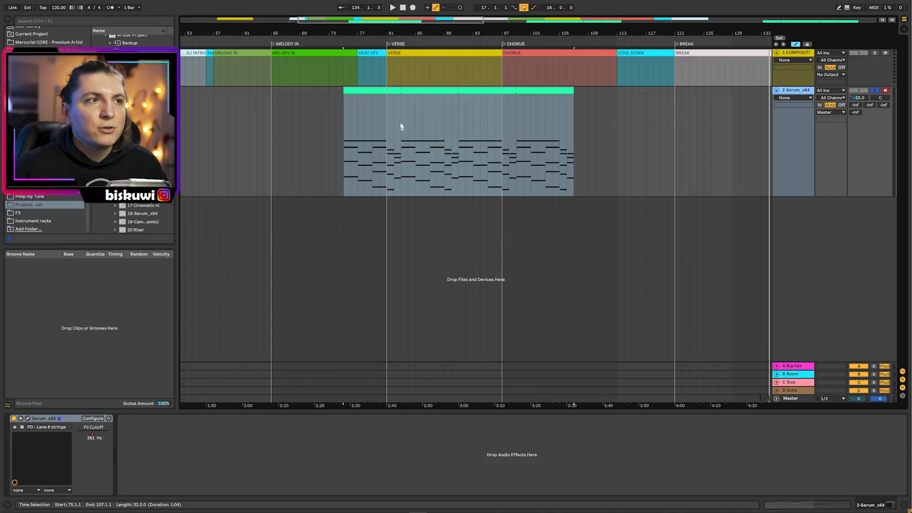
- Play the Serum strings track from the VERSE marker and audition the PD - Lane 8 strings patch with oscillator B switched off
click(387, 114)
key(space)
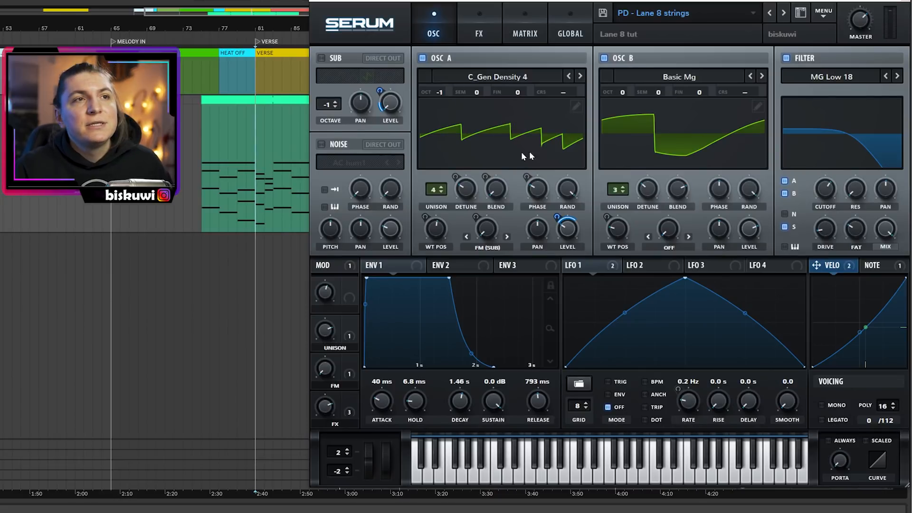
click(604, 58)
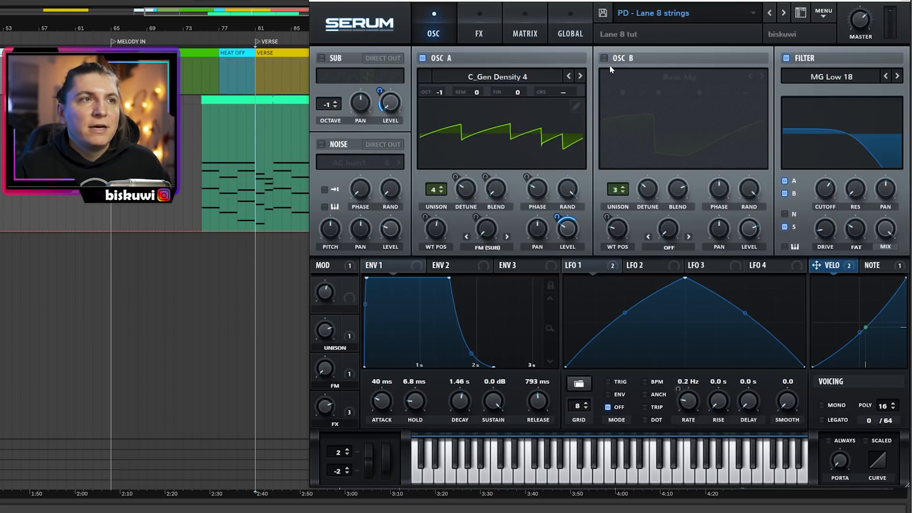
key(space)
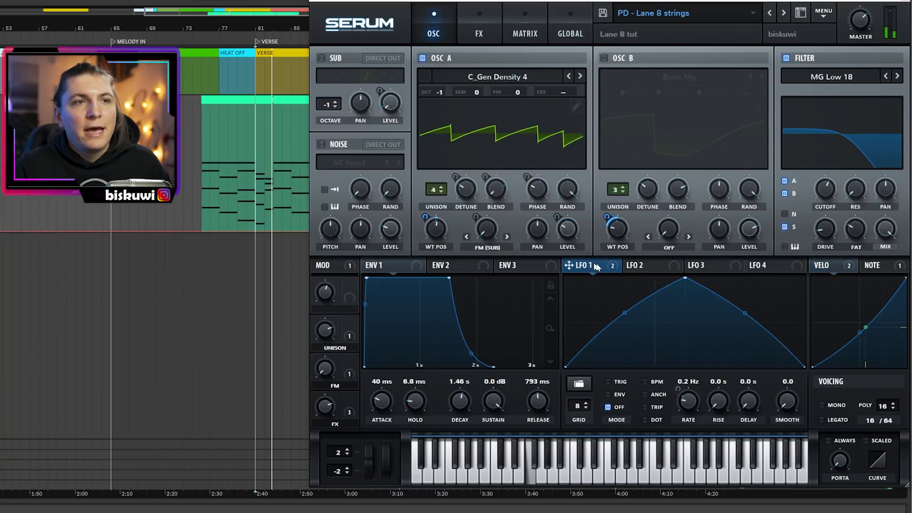
- View the LFO shapes of the strings patch and switch oscillator B back on
click(647, 265)
click(702, 265)
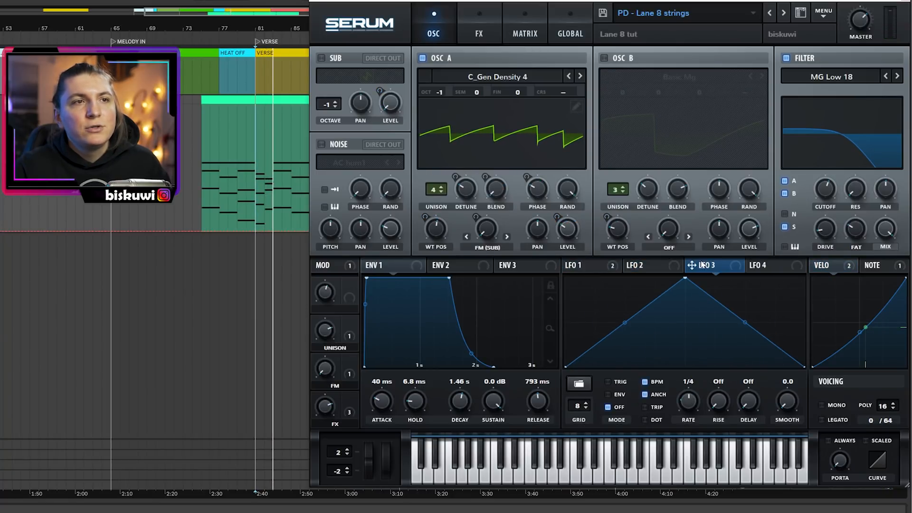
click(575, 265)
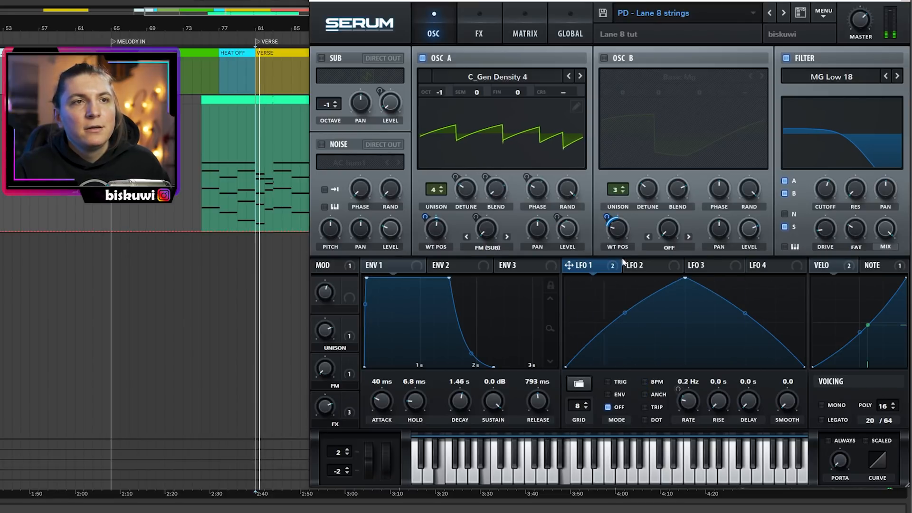
click(604, 58)
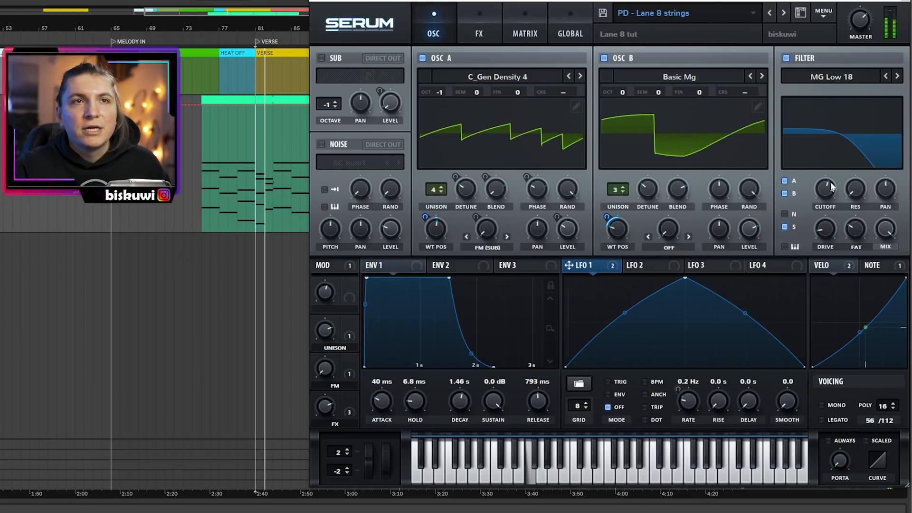
- View the strings patch's effects and audition it while toggling the reverb and chorus
click(478, 31)
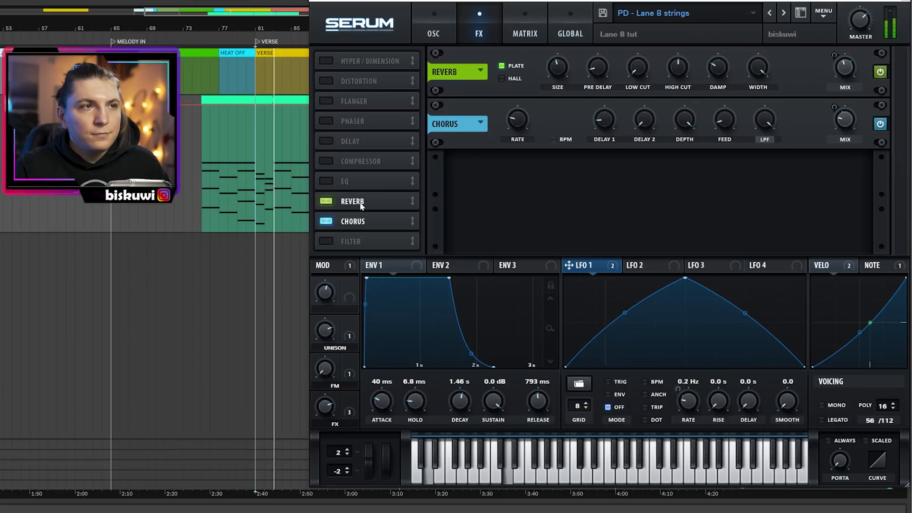
click(327, 201)
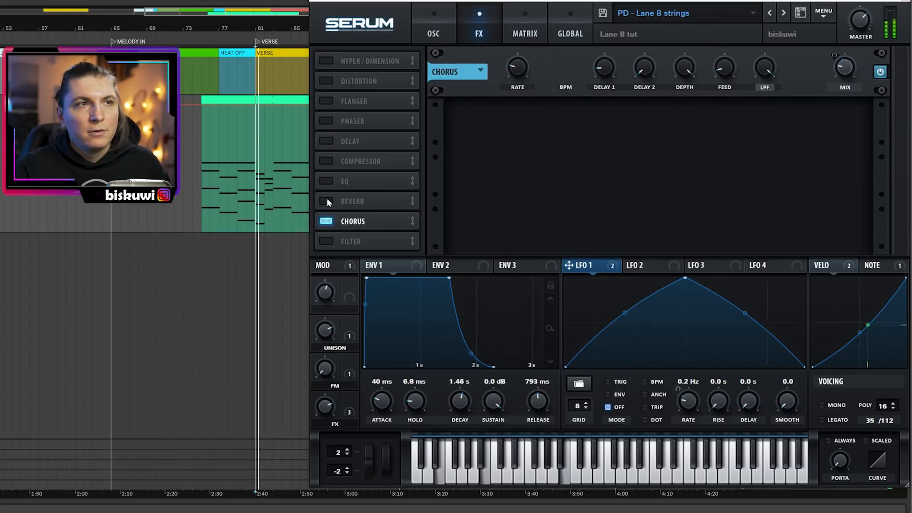
click(327, 201)
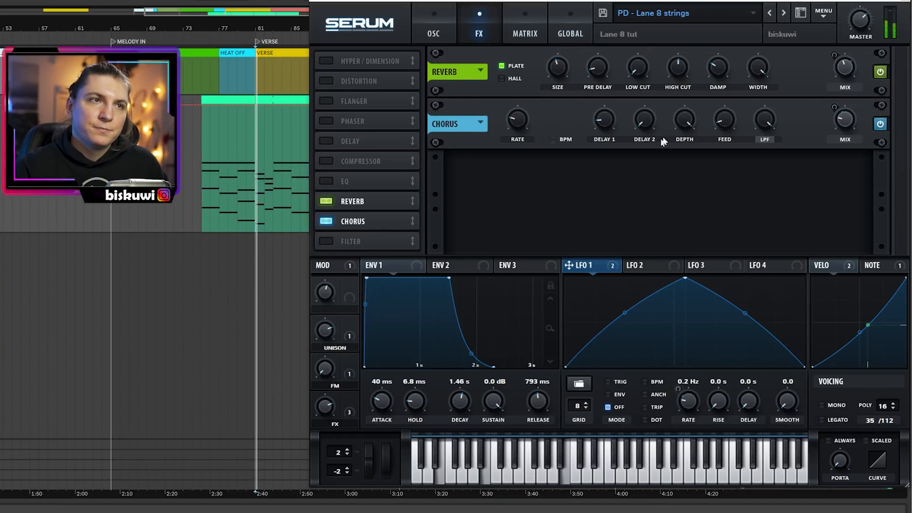
click(880, 124)
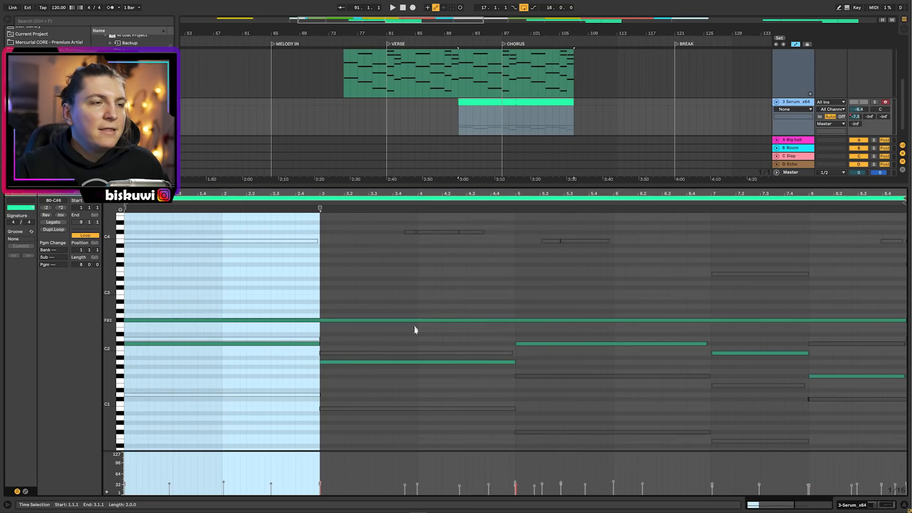
- Examine the MIDI notes in Serum track 3's clip and play the track soloed
click(415, 330)
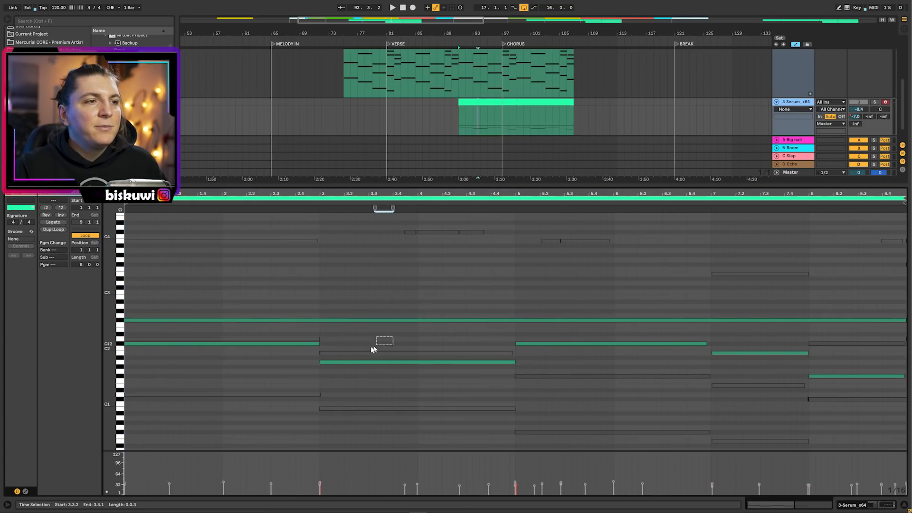
drag(373, 349, 369, 347)
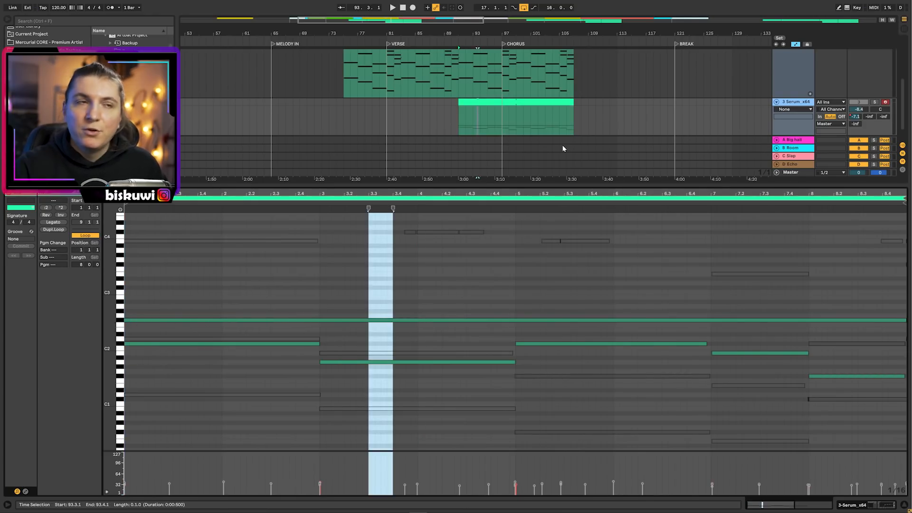
click(874, 103)
key(space)
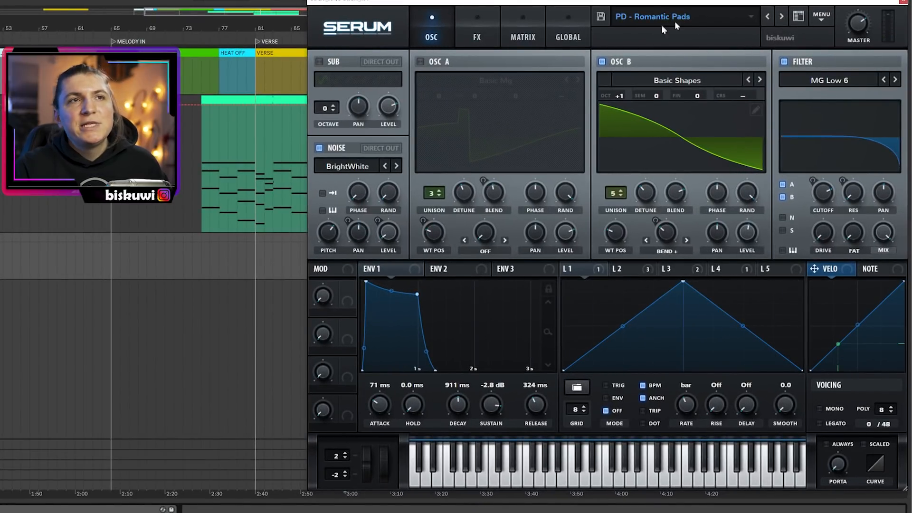
- Examine the preset banks, oscillators and effects chain of the PD - Romantic Pads patch on Serum track 3
click(736, 20)
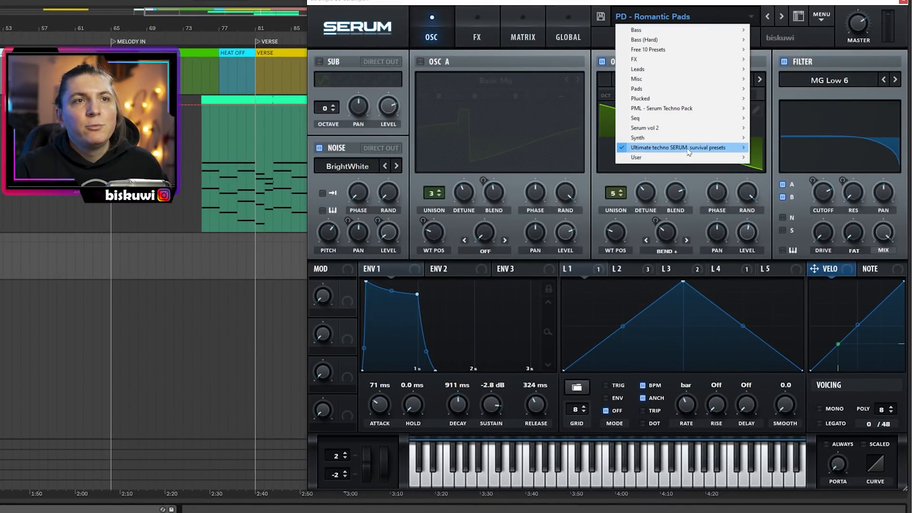
mouse_move(717, 149)
click(812, 2)
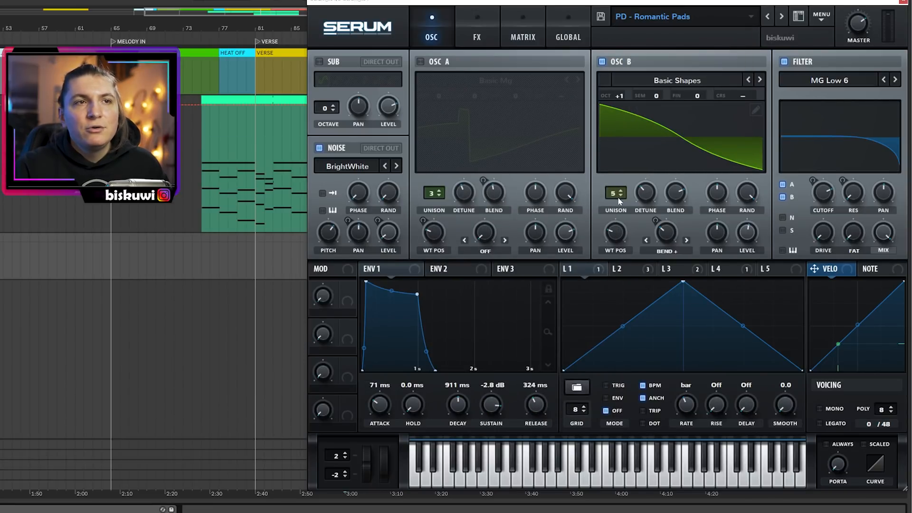
click(902, 3)
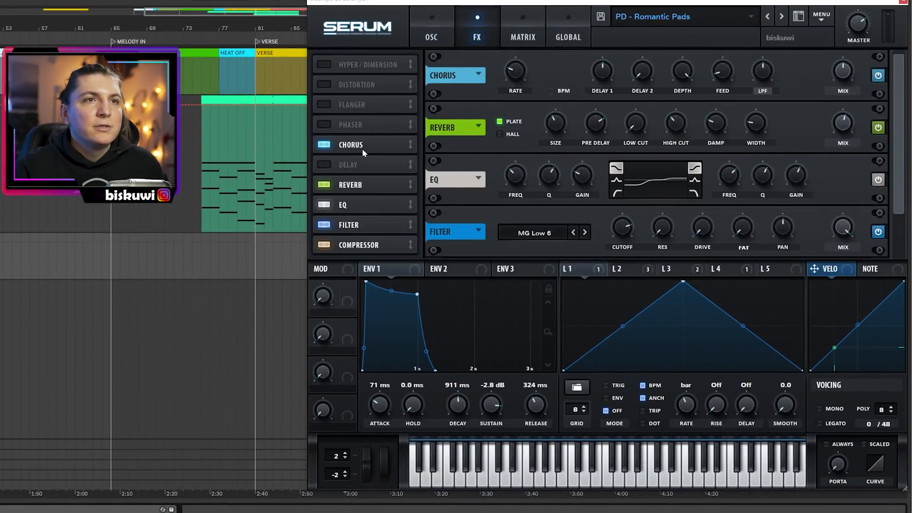
scroll(357, 193, down, 1)
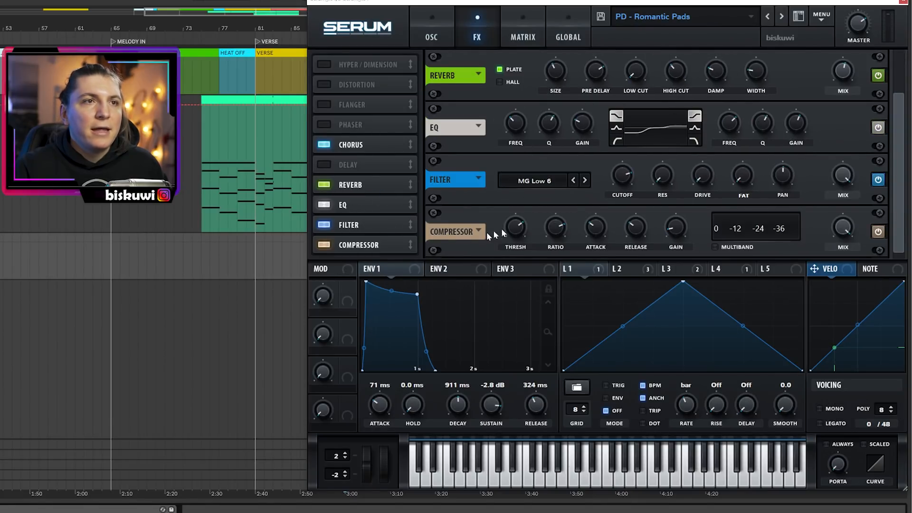
click(901, 3)
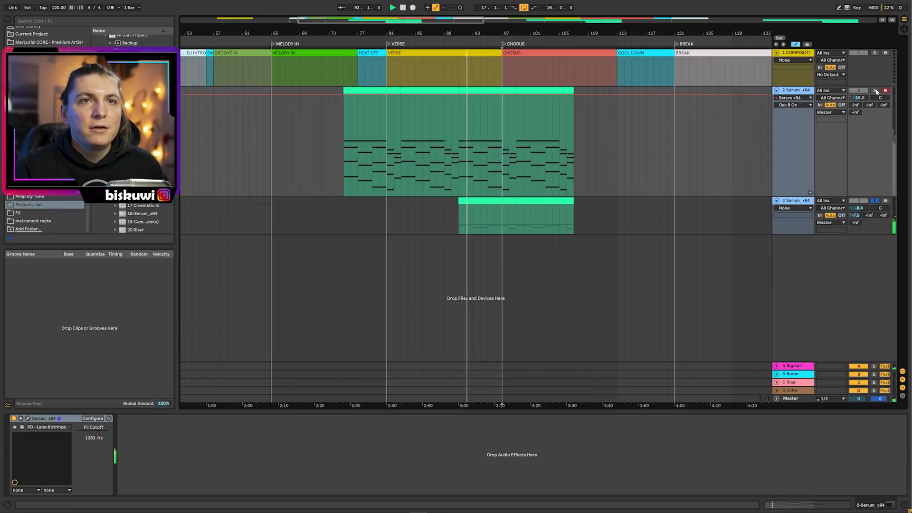
- Play the layered strings, pad and piano parts from bar 91 and the parts starting at bar 83
click(464, 213)
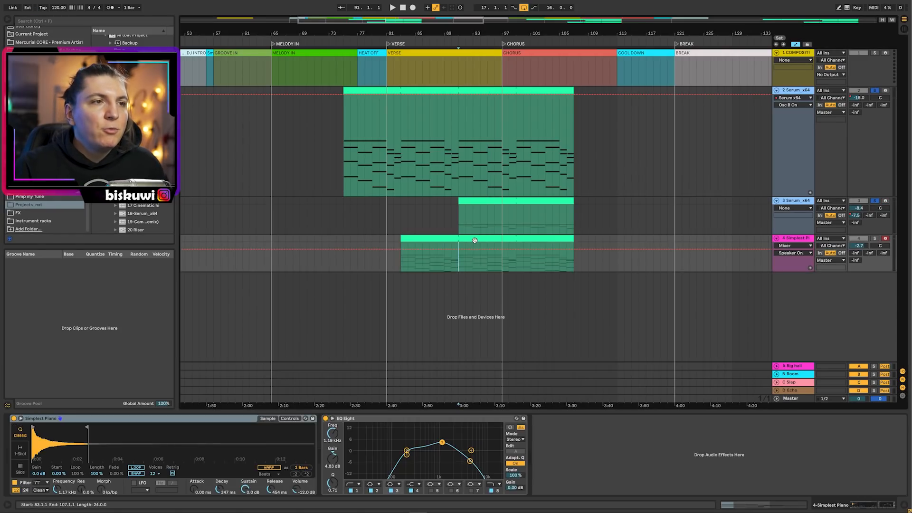
key(space)
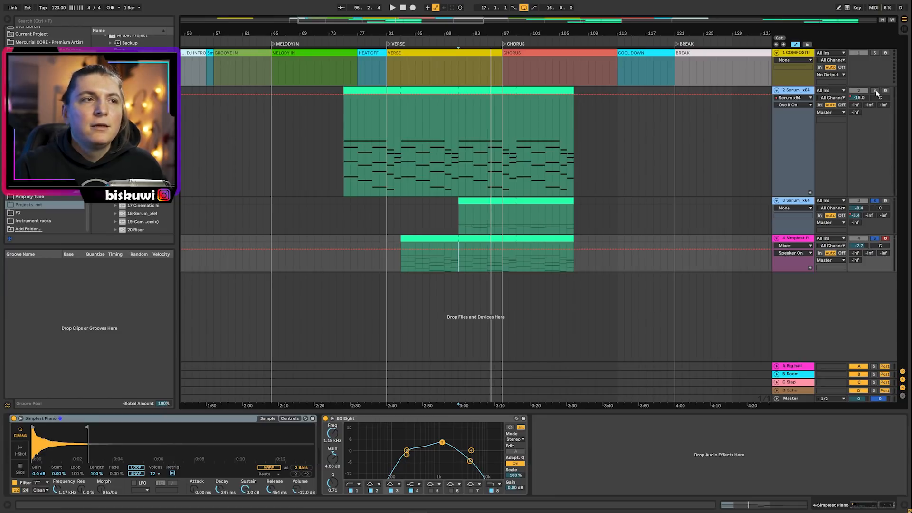
click(401, 229)
key(space)
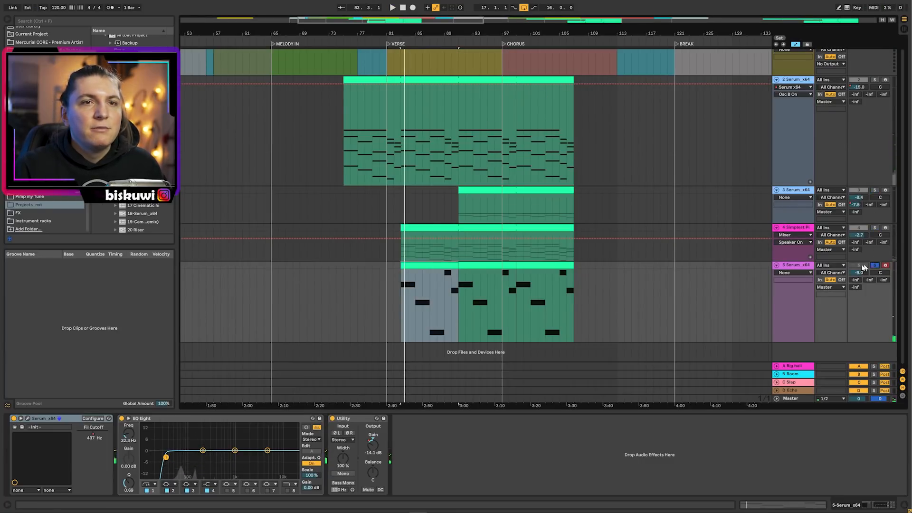
- Play Serum track 5 from bar 83 and examine its Init patch's oscillators and Tube distortion
click(862, 266)
key(space)
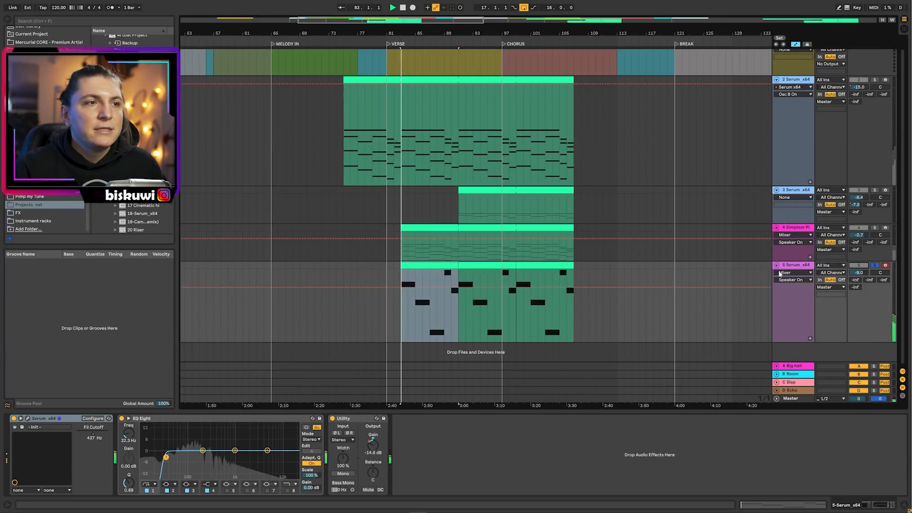
click(31, 419)
drag(601, 72, 724, 14)
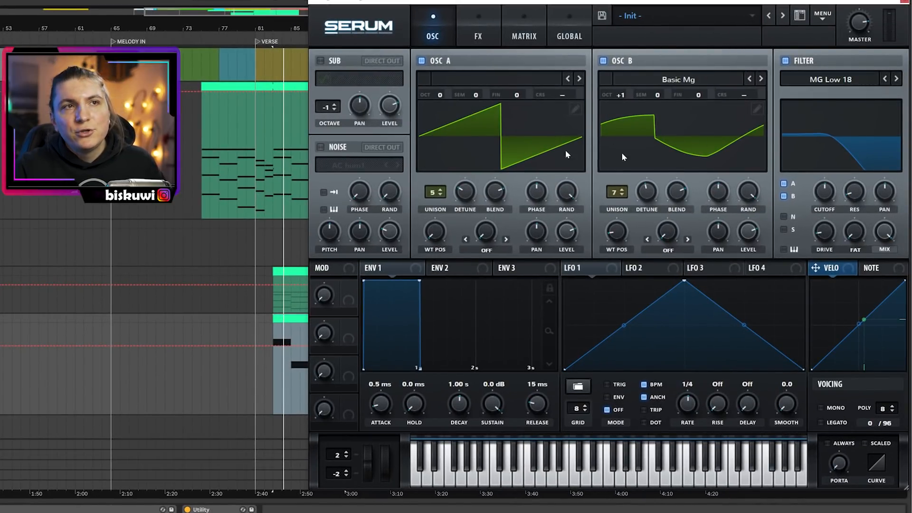
click(473, 41)
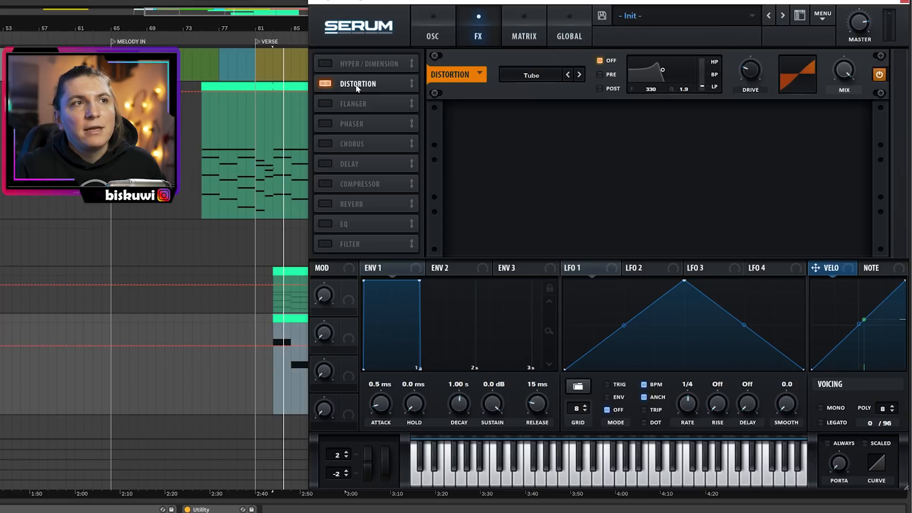
click(437, 34)
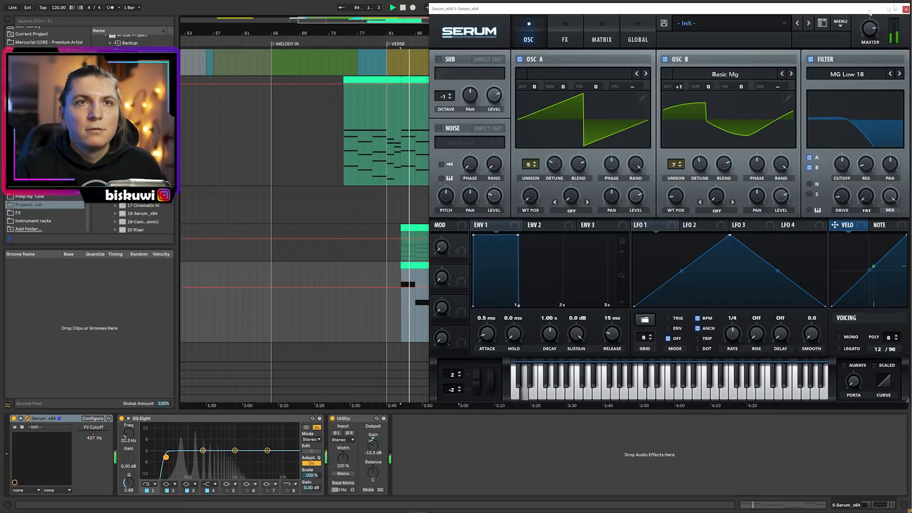
click(905, 8)
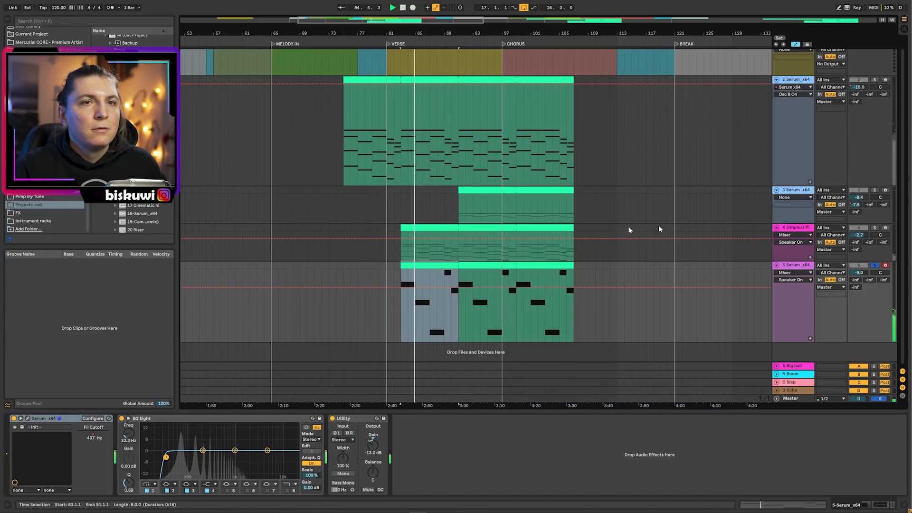
- Solo Serum track 6 and play its lead clips from bars 90 and 98
drag(574, 305, 422, 102)
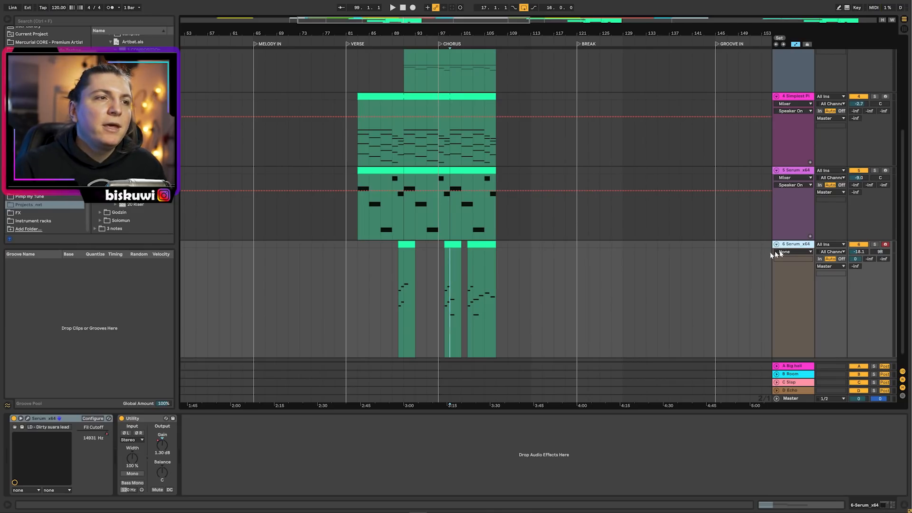
drag(412, 34, 411, 263)
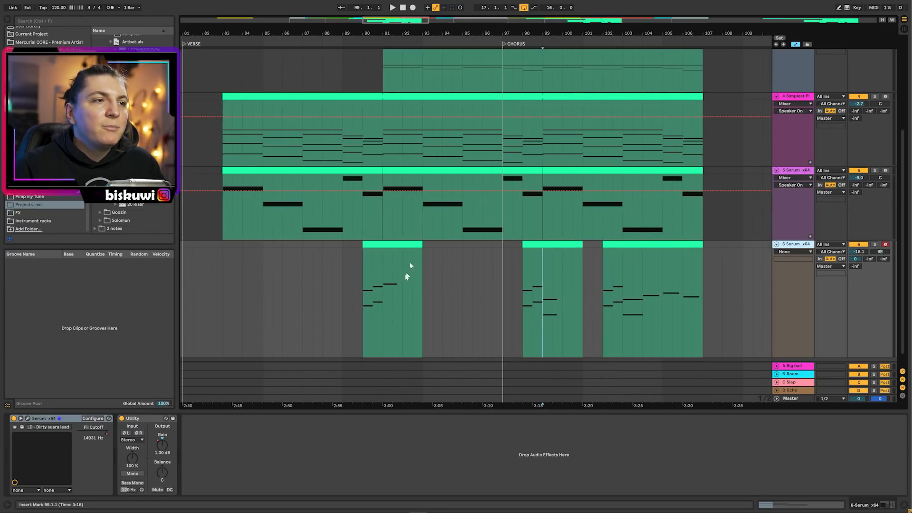
click(366, 288)
click(874, 245)
key(space)
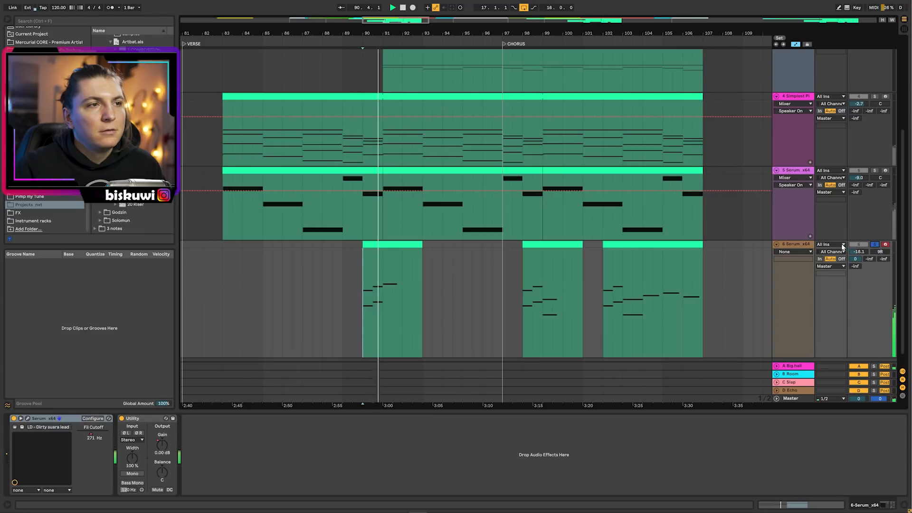
click(524, 292)
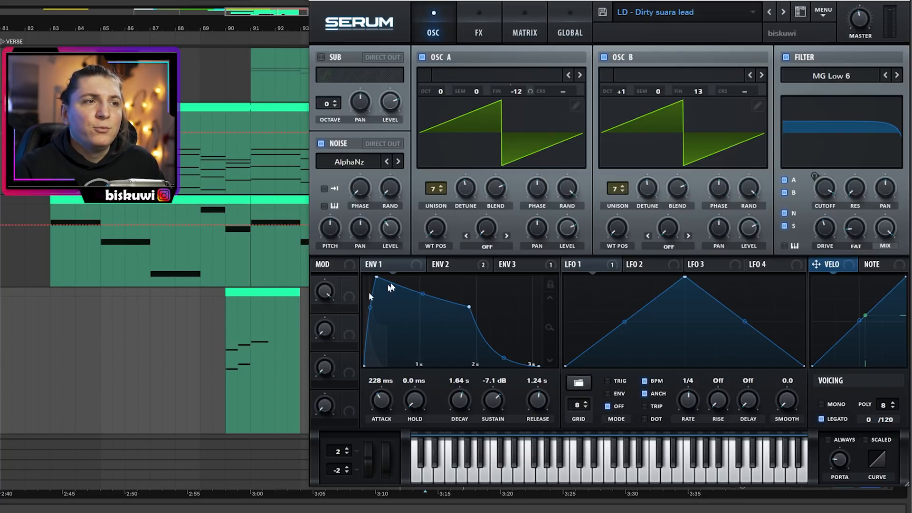
- Examine envelope 2 and the effects chain of the LD - Dirty suara lead patch
click(446, 266)
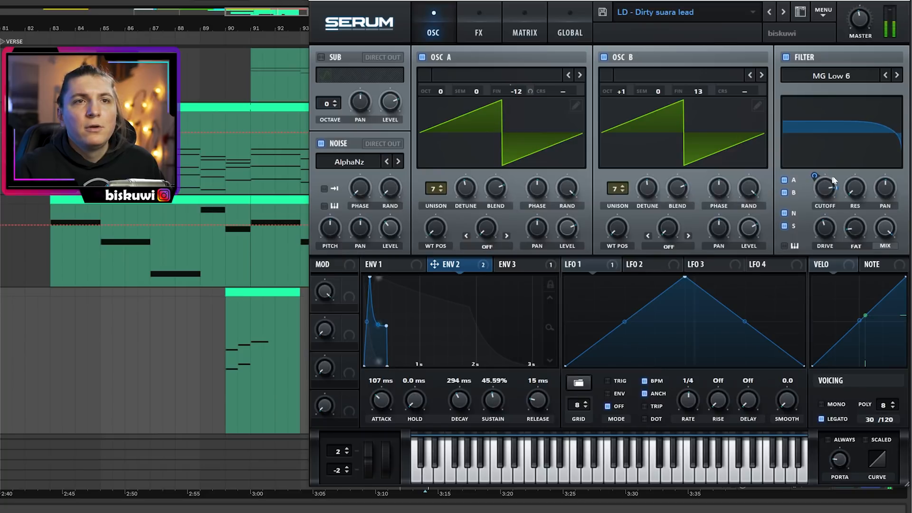
click(480, 31)
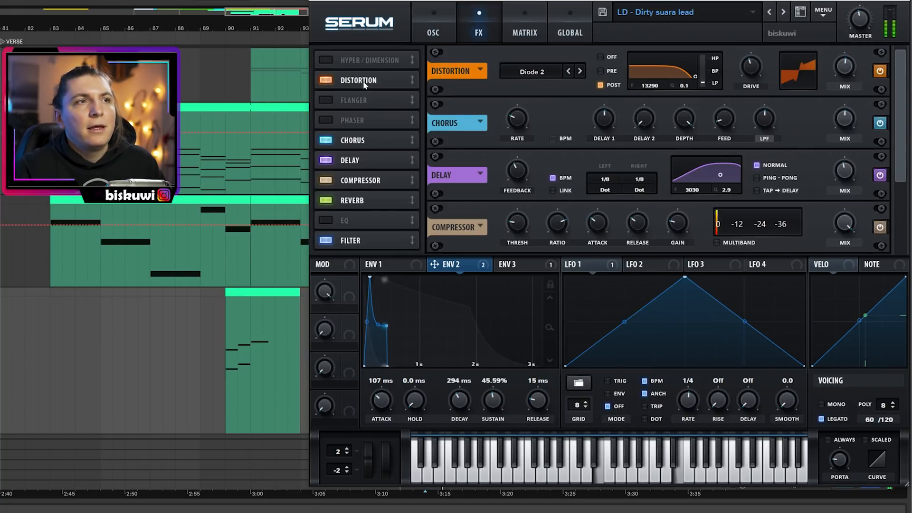
scroll(364, 137, down, 2)
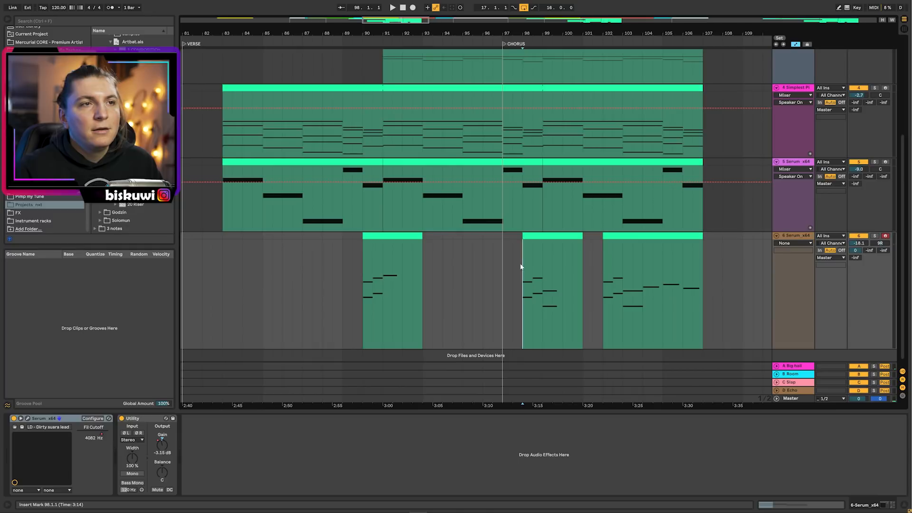
- Play the layered parts with the track 6 lead from bar 98
key(space)
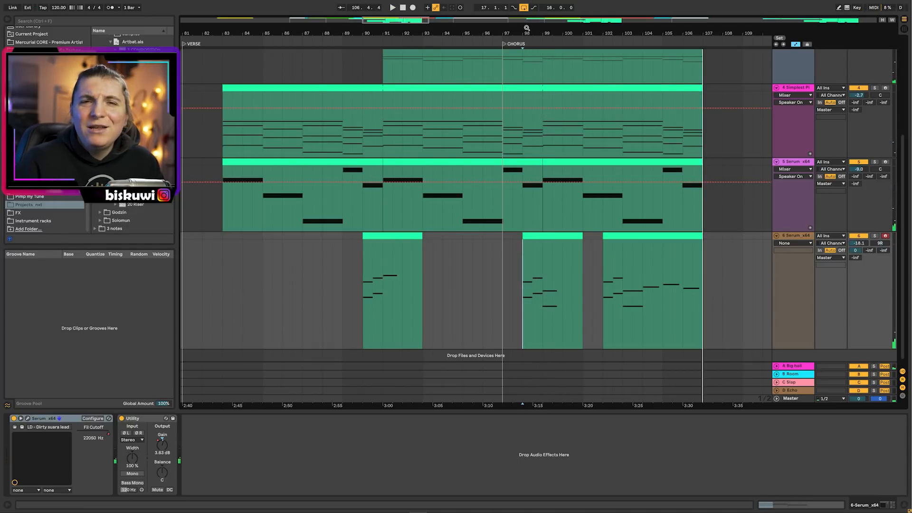
scroll(346, 149, down, 1)
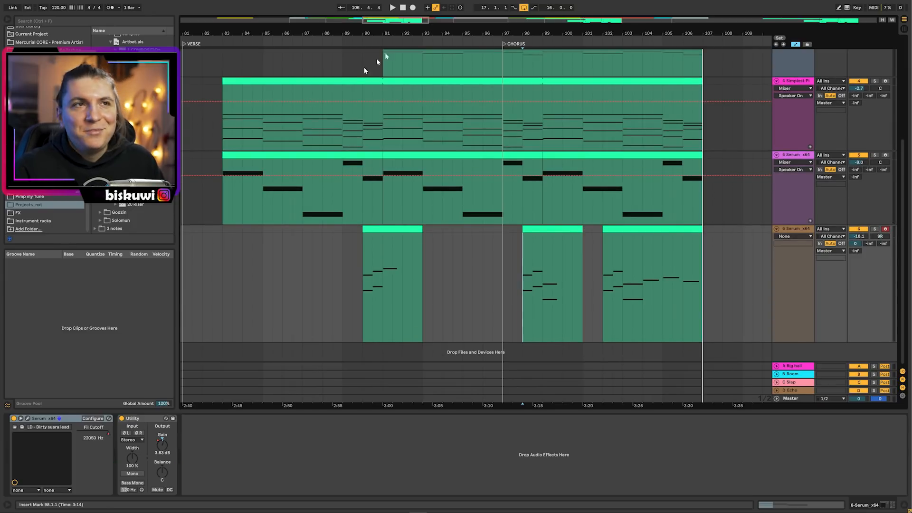
drag(565, 34, 518, 32)
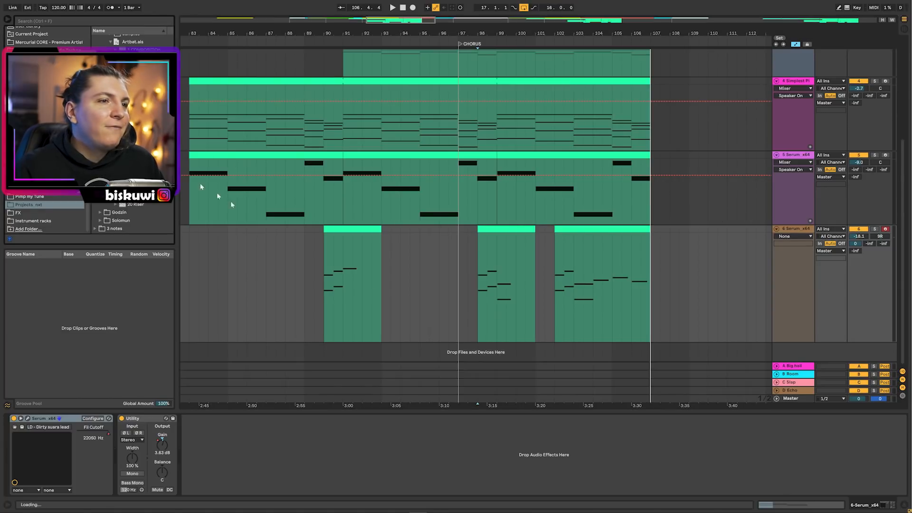
- Play Serum track 7's clip from bar 107 and examine the clip's MIDI notes
drag(493, 354, 493, 346)
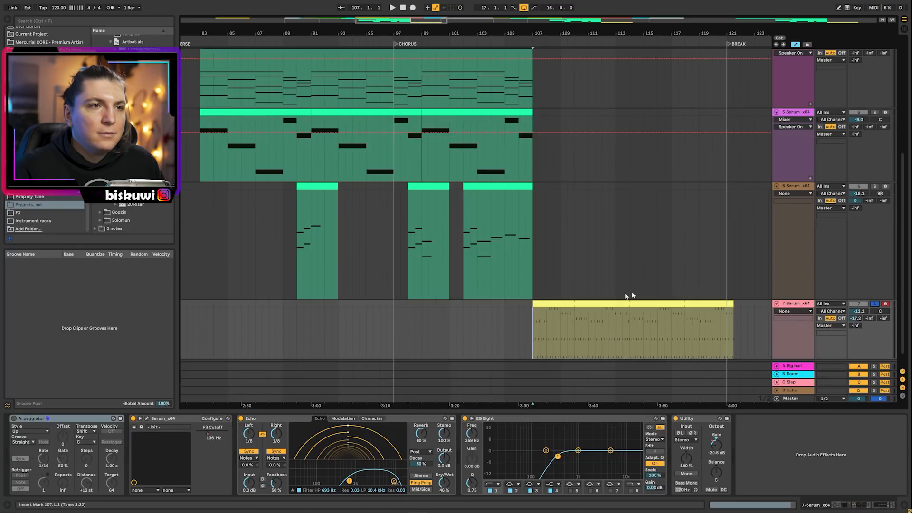
key(space)
scroll(650, 240, down, 1)
double_click(610, 307)
key(space)
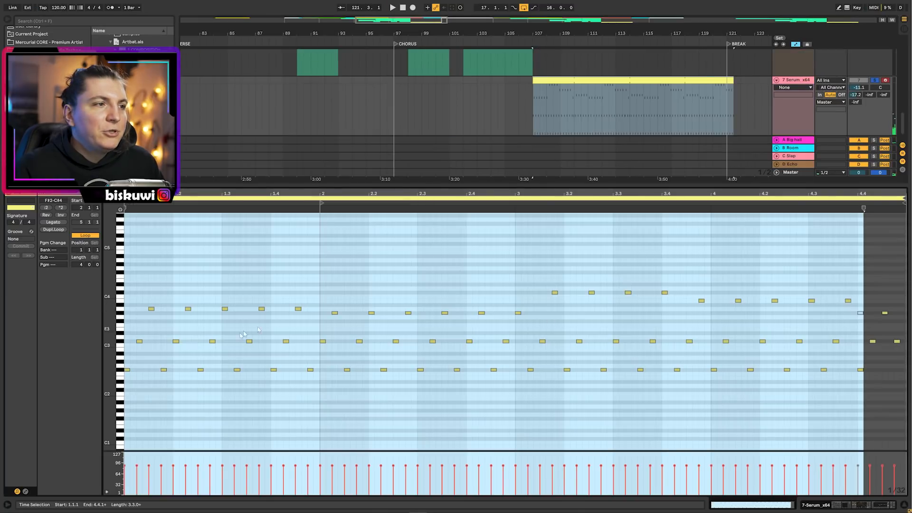
drag(113, 333, 127, 332)
click(357, 330)
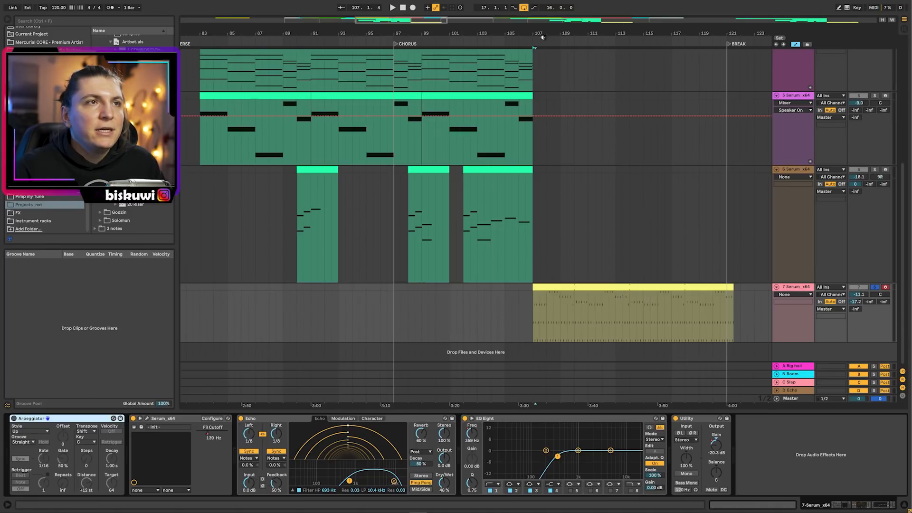
- Open track 7's Serum Init patch and examine its oscillators, filter and envelope 2
key(minus)
key(minus)
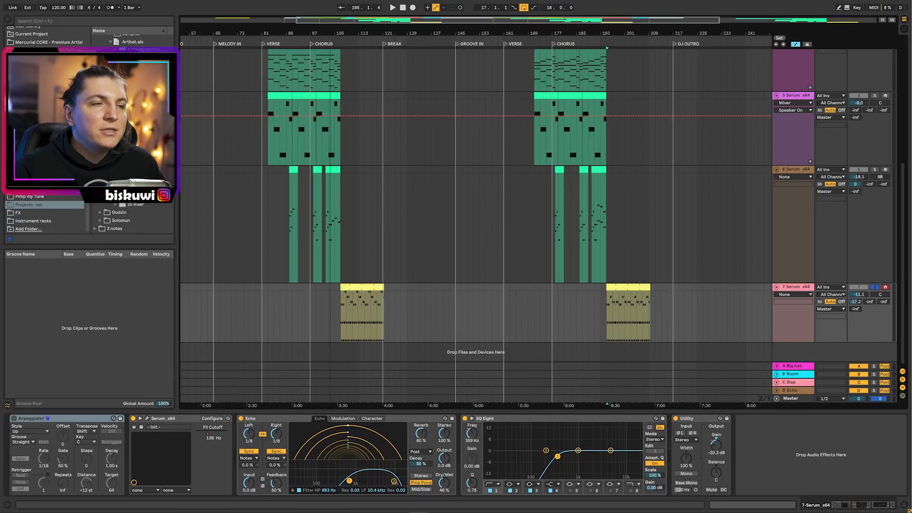
double_click(474, 306)
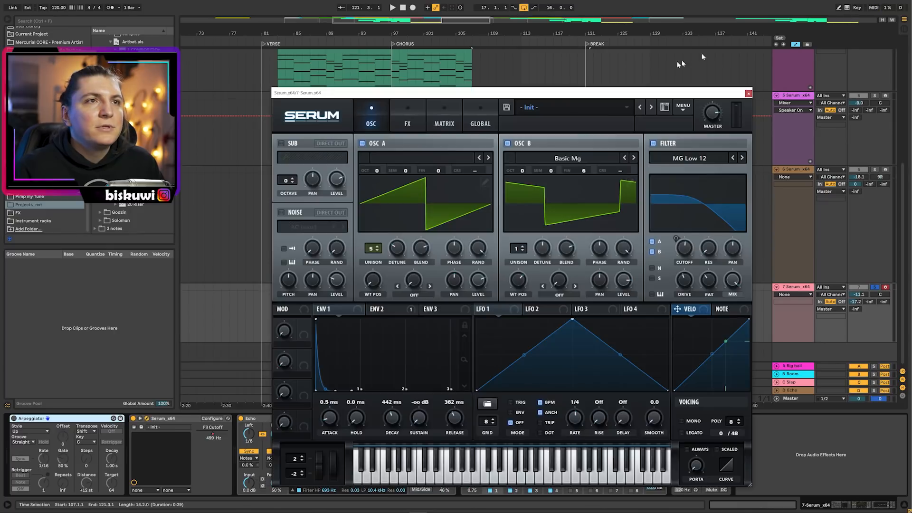
drag(642, 89, 795, 6)
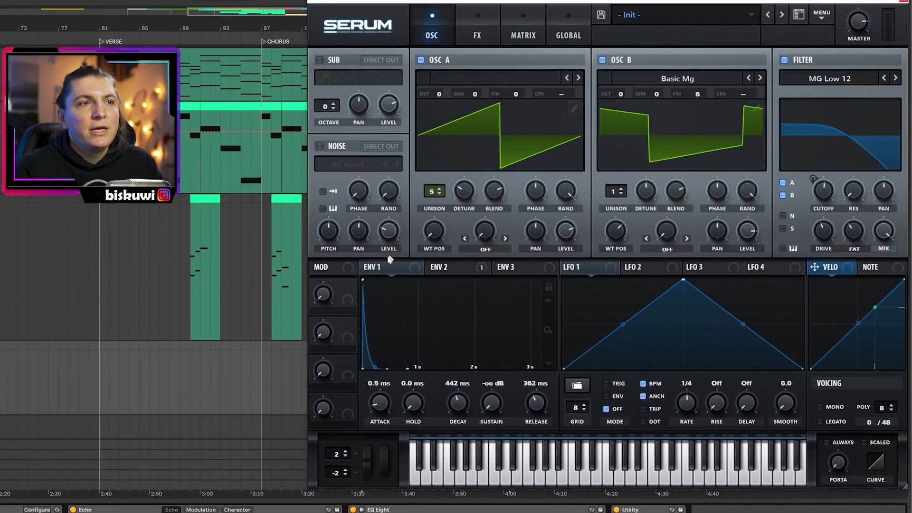
click(446, 268)
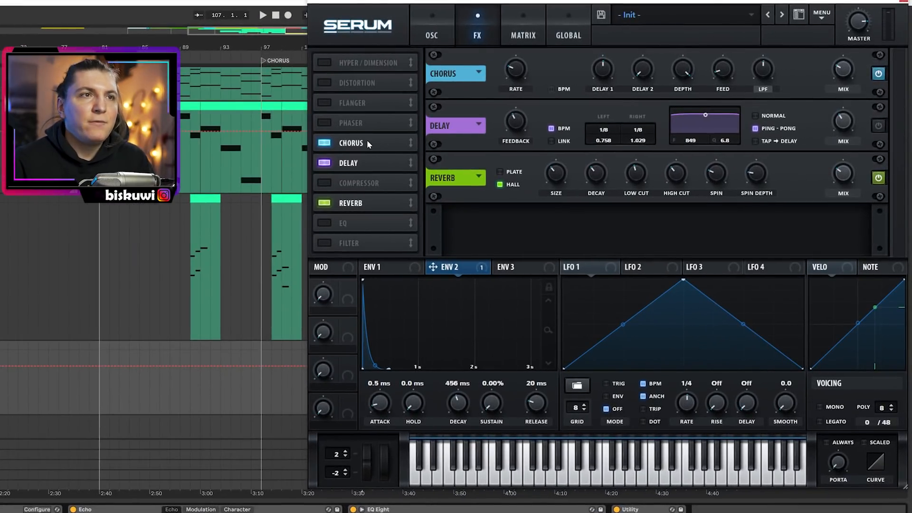
- Play track 7 from bar 107, comparing Serum's Chorus and Reverb effects off and on
key(space)
click(325, 143)
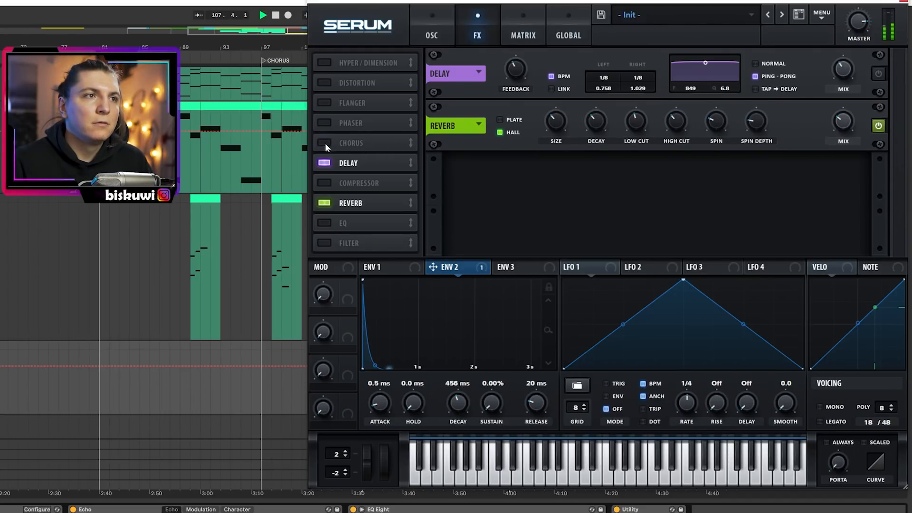
click(325, 144)
click(326, 204)
click(326, 204)
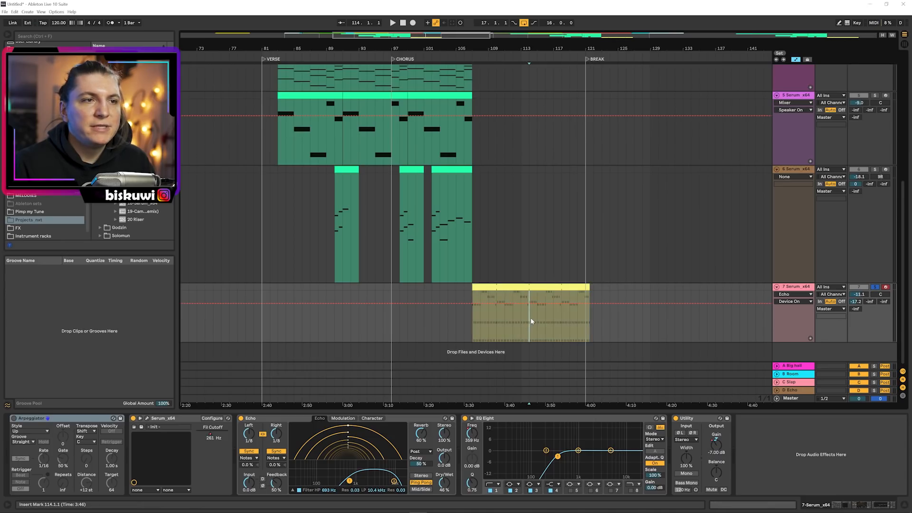
- Play track 7 from bar 114, comparing the sound with the Echo device off and on
key(space)
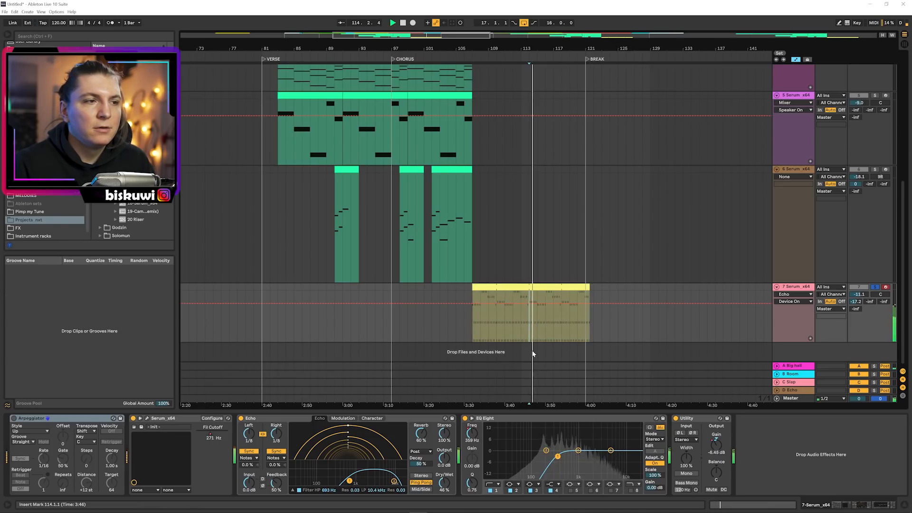
click(241, 419)
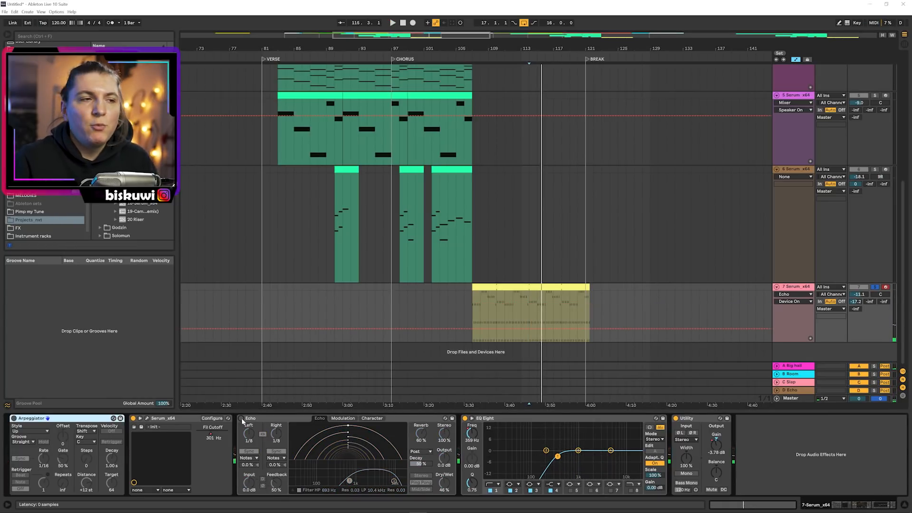
click(241, 419)
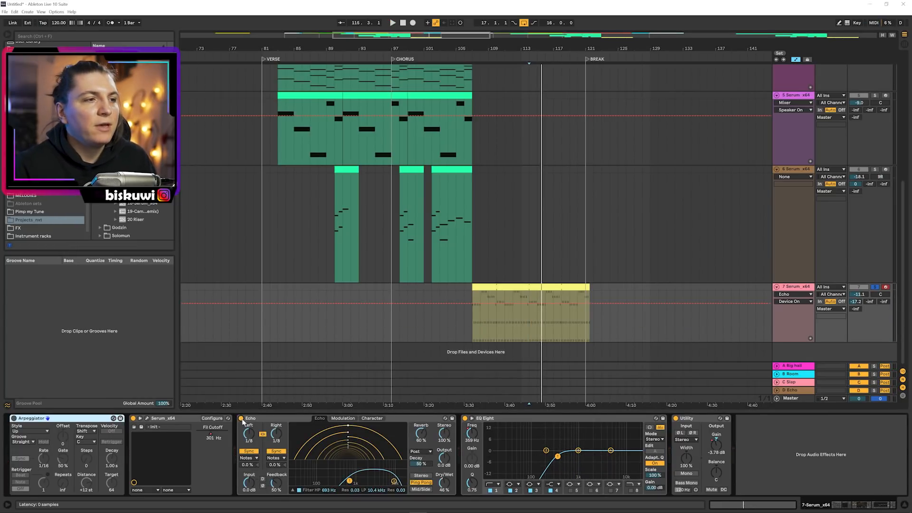
key(space)
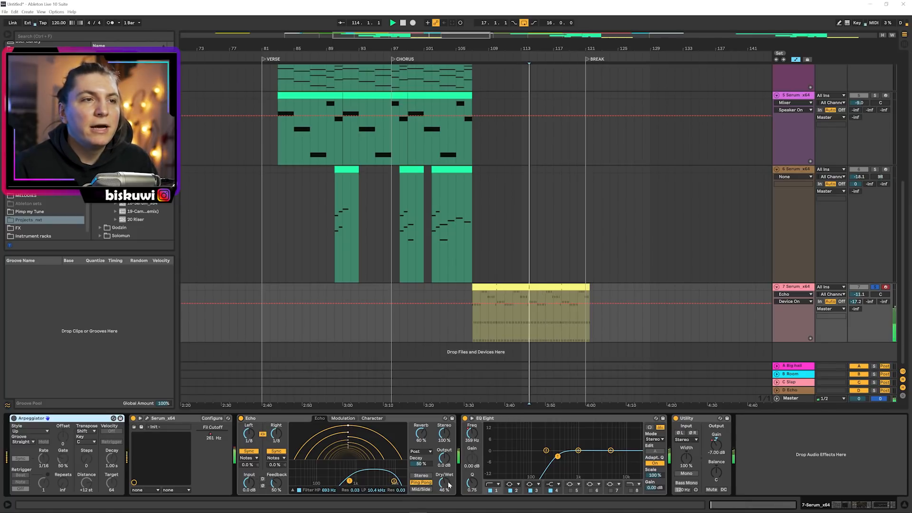
click(241, 419)
click(241, 419)
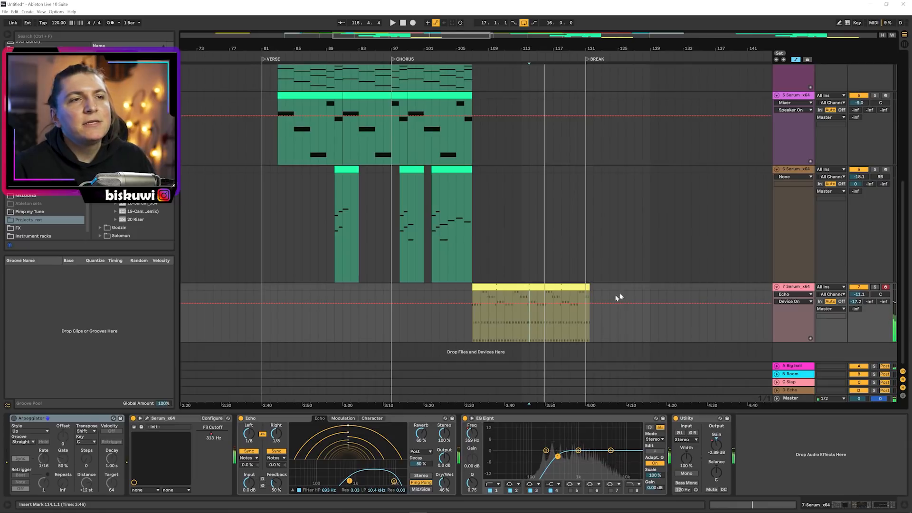
- Switch to the Artbat project and play its full arrangement from bars 187 and 191
alt+click(776, 288)
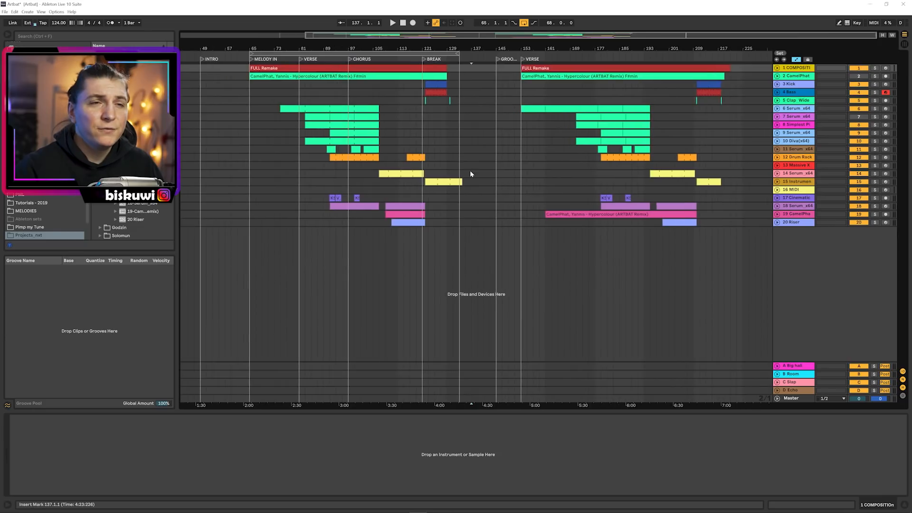
click(469, 171)
drag(742, 226, 525, 68)
key(z)
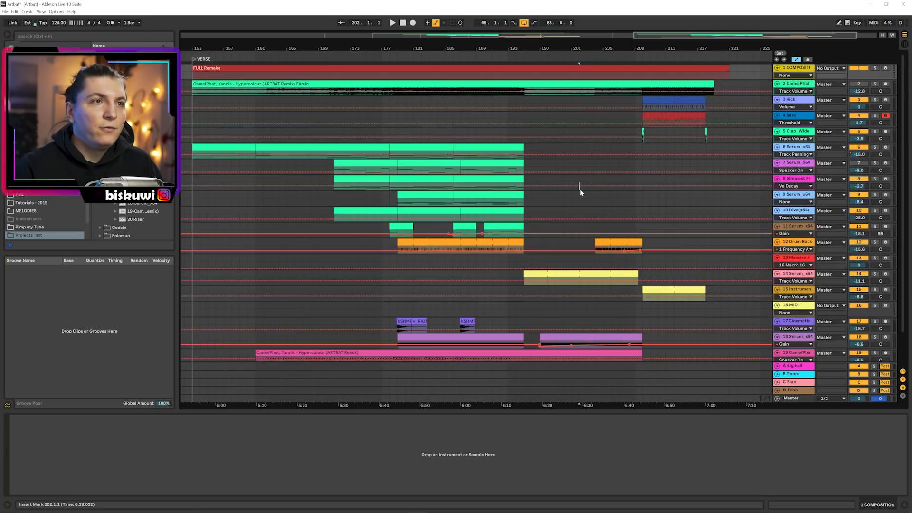
click(579, 185)
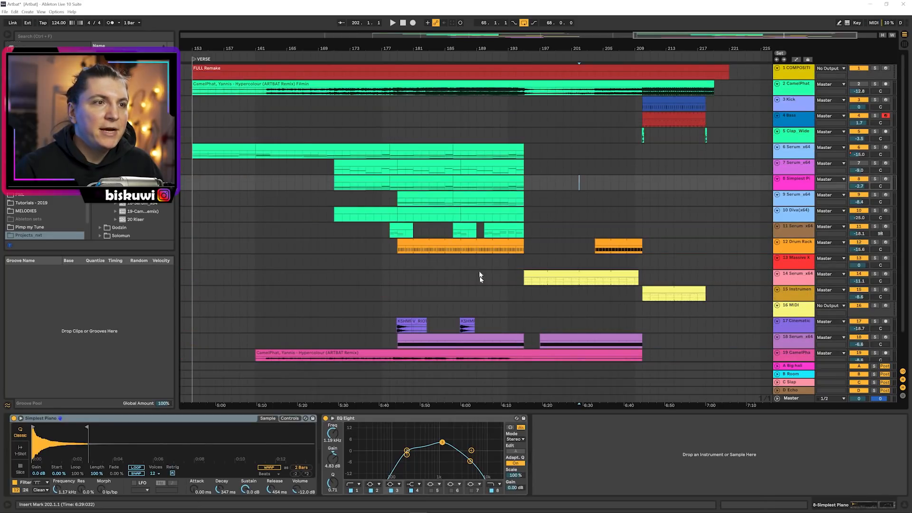
click(463, 310)
key(space)
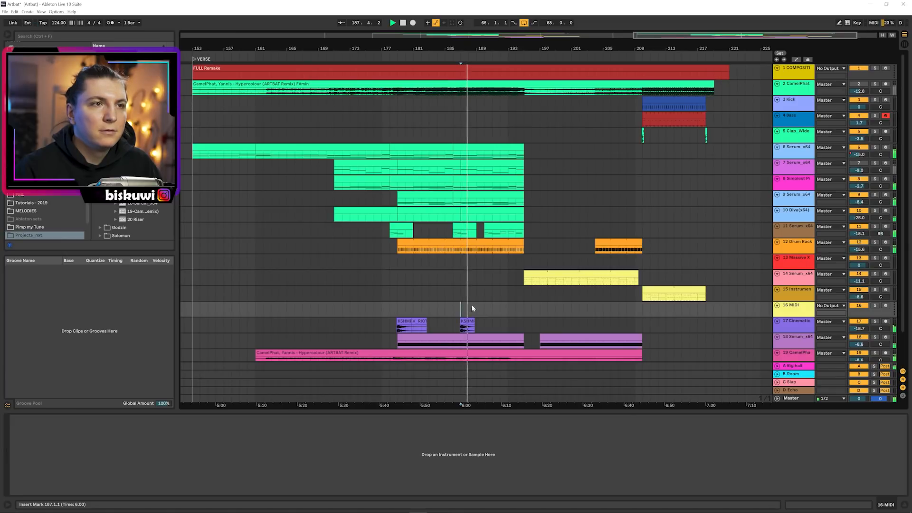
click(492, 261)
alt+click(776, 69)
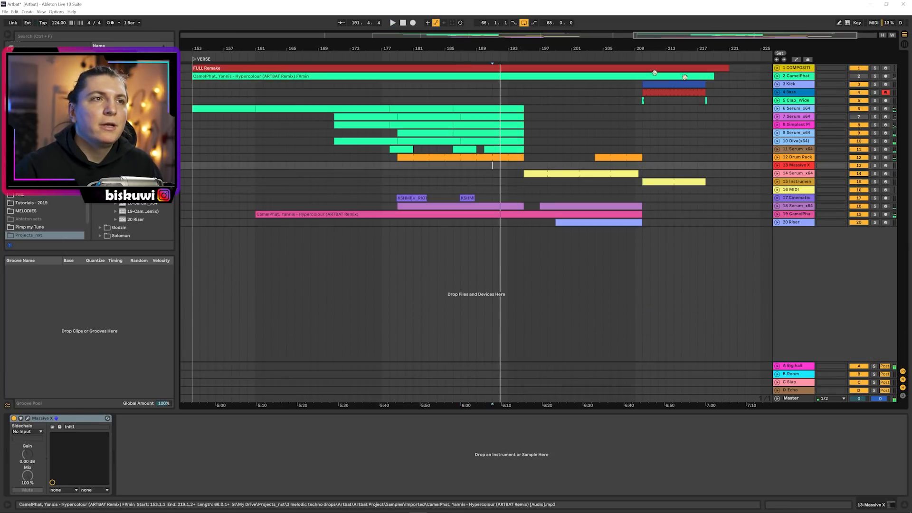
- Unfold Instrument Rack track 15 and examine the MIDI notes of its clip at bar 122
drag(382, 46, 573, 33)
drag(506, 45, 557, 94)
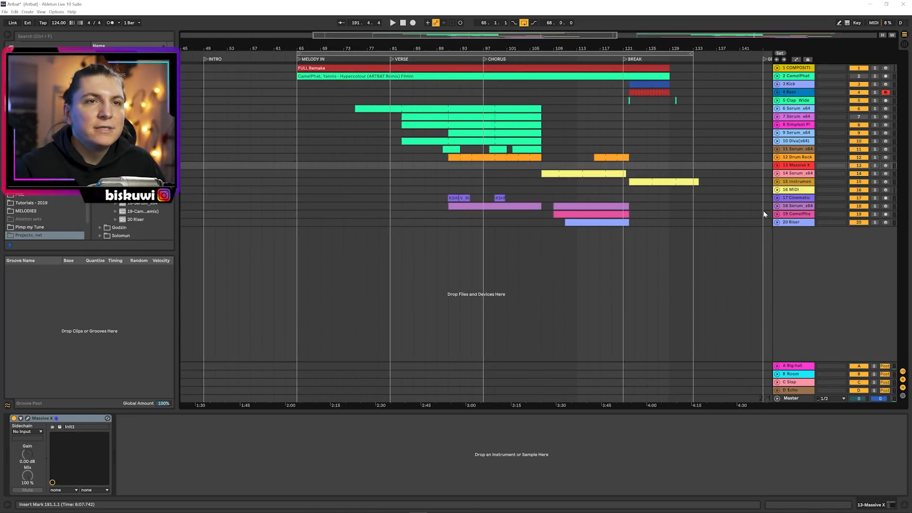
click(777, 182)
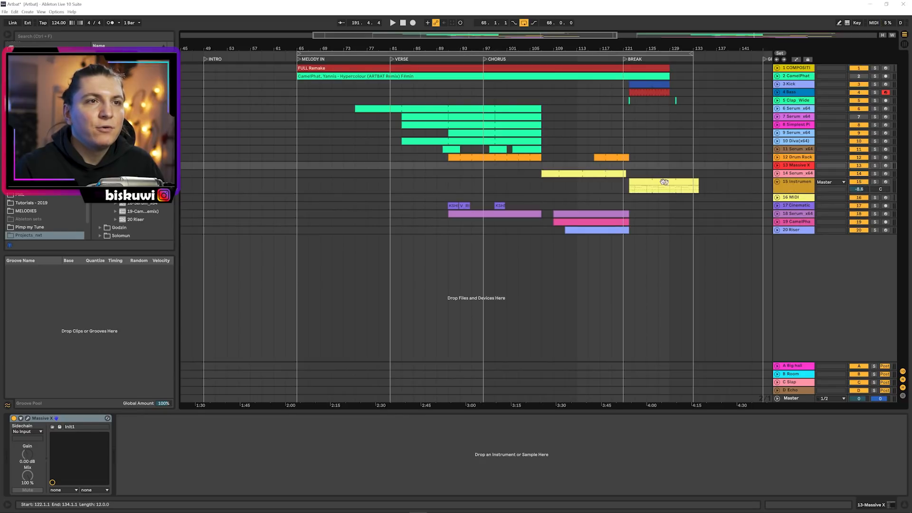
double_click(660, 188)
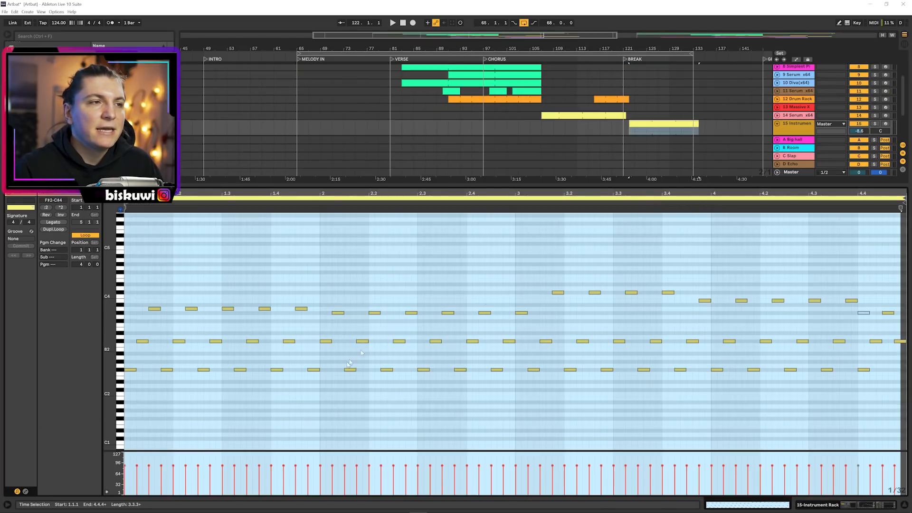
click(283, 293)
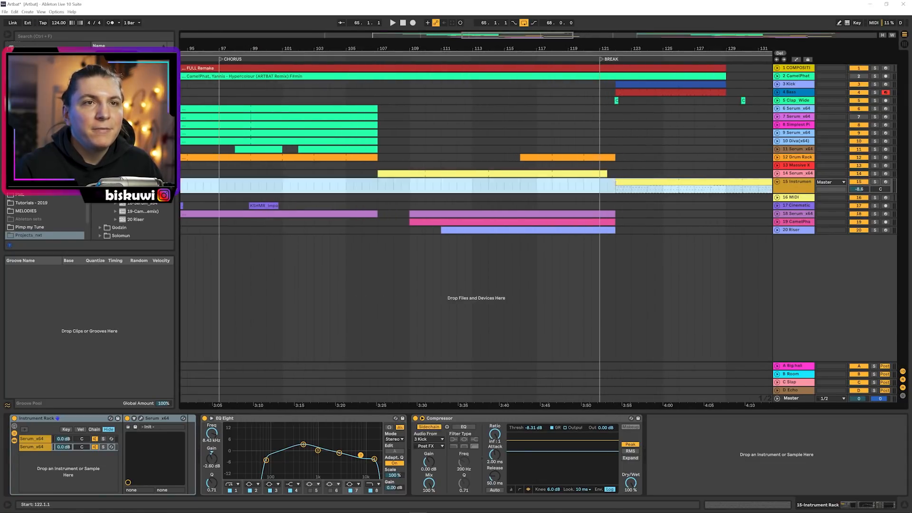
- Solo track 15 and play the rack's first Serum chain from bar 122
click(876, 182)
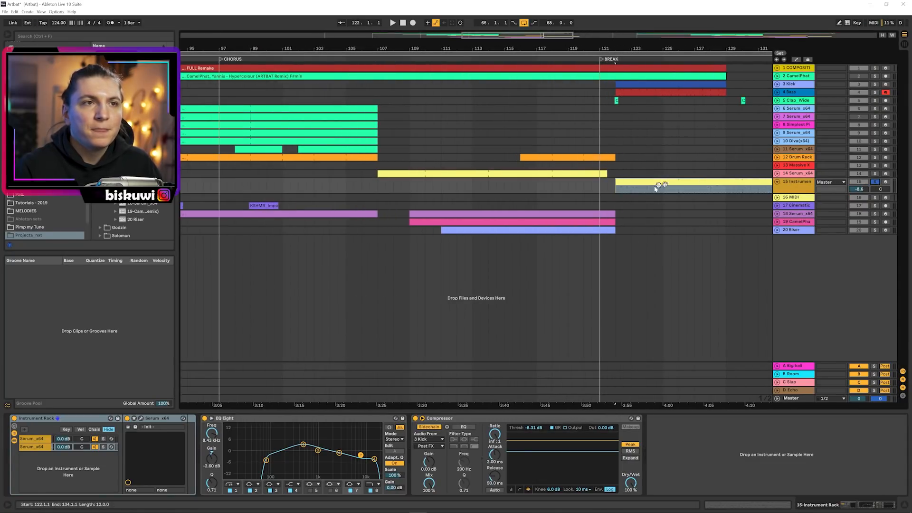
click(616, 189)
click(50, 438)
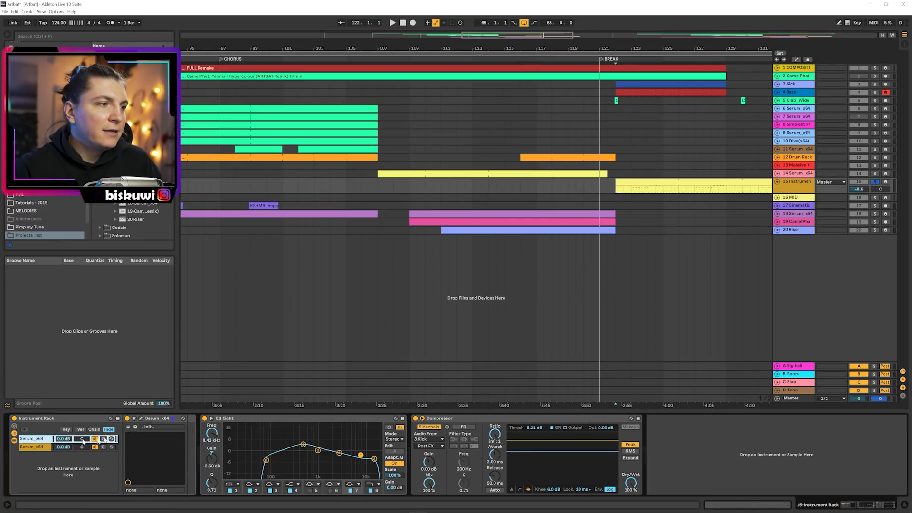
click(142, 419)
key(space)
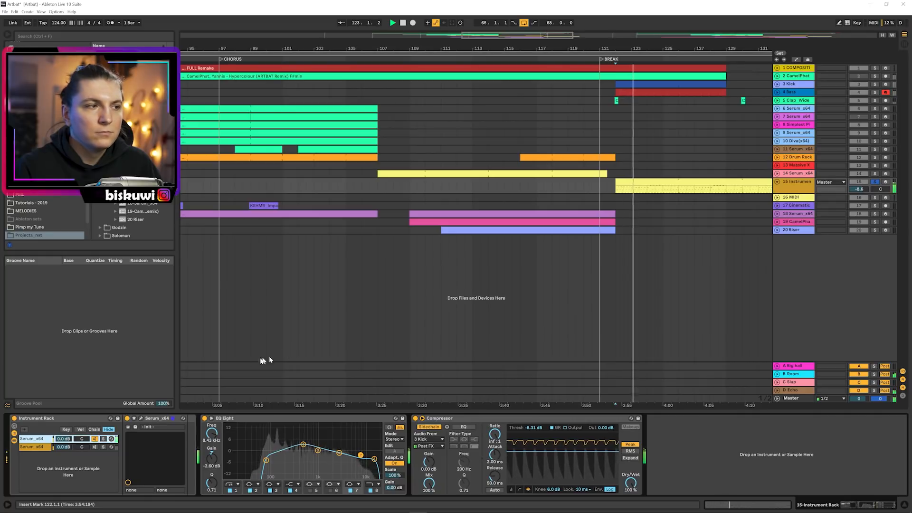
- Open the first chain's Serum Init patch and play it with the Distortion and Compressor effects off
click(142, 420)
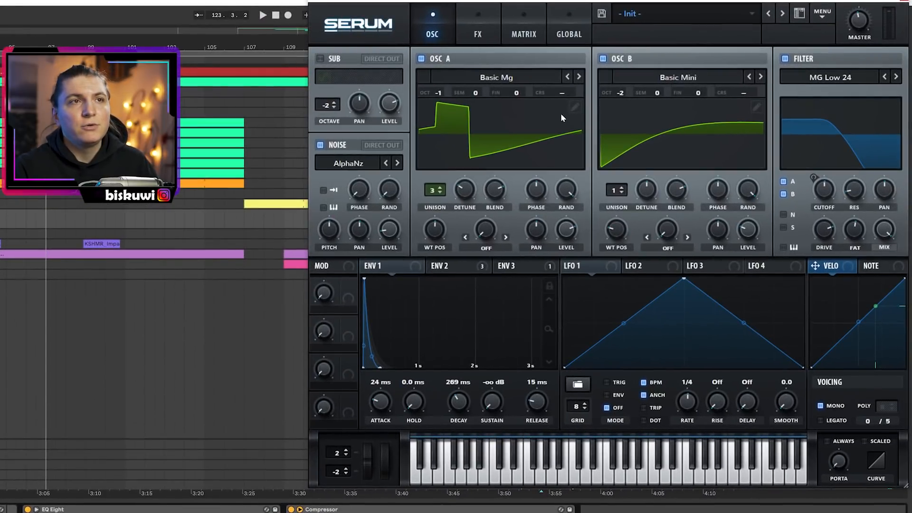
click(478, 29)
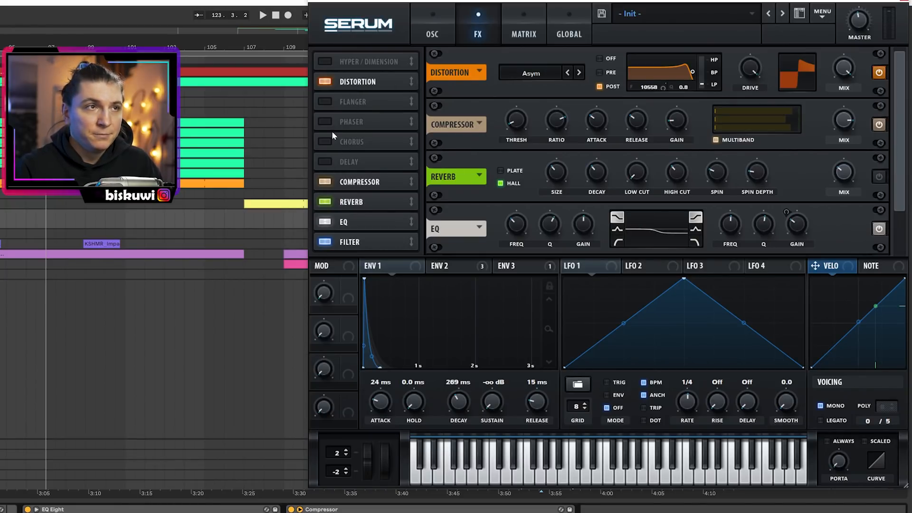
click(324, 81)
click(325, 182)
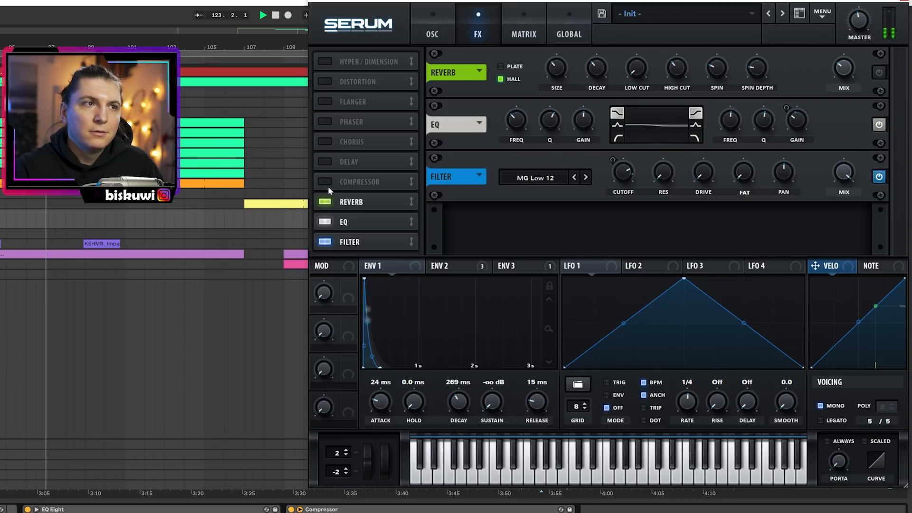
click(327, 186)
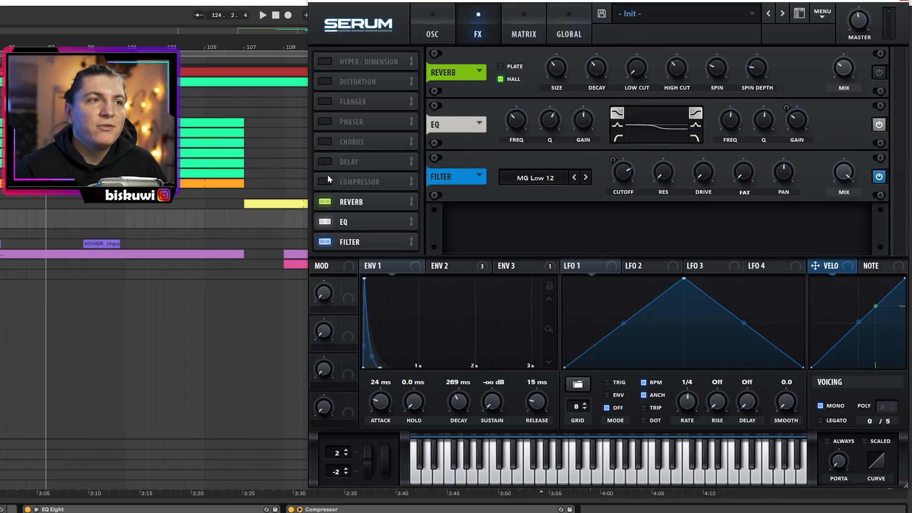
- Turn Distortion back on and play the patch from bar 122 with the Compressor off
click(330, 82)
click(327, 182)
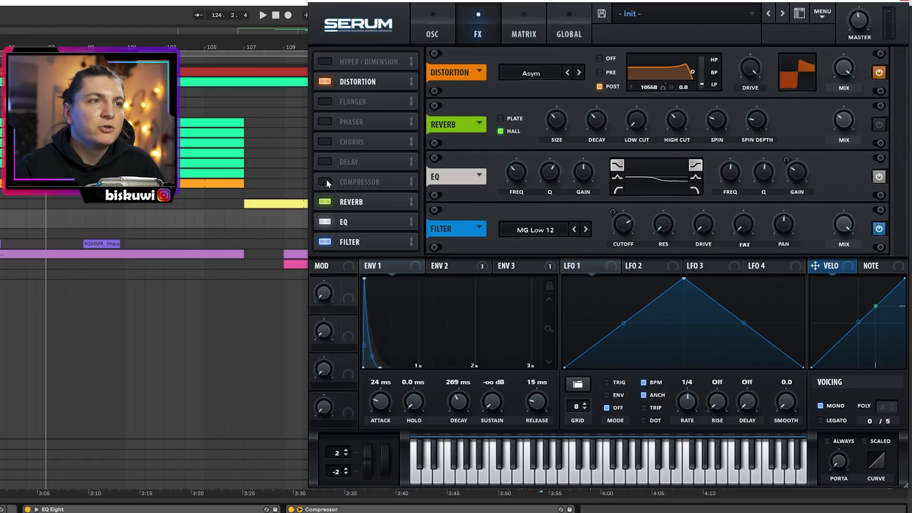
key(space)
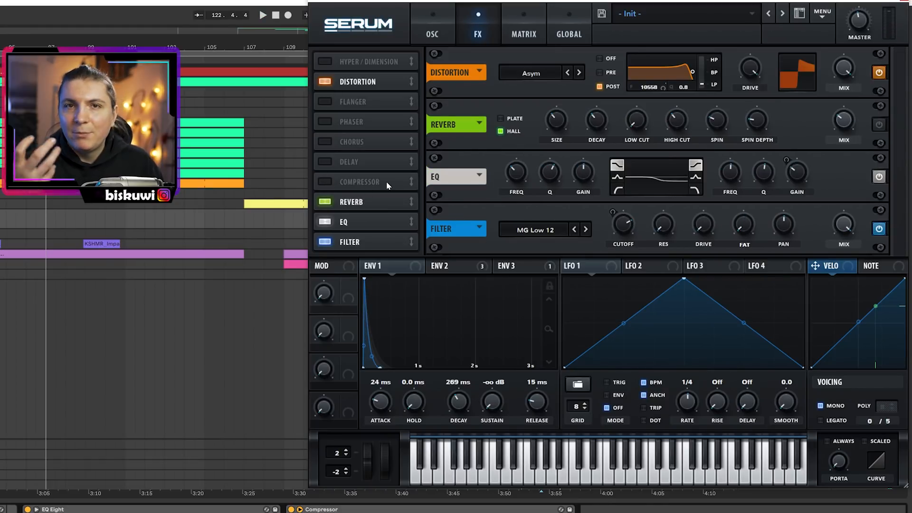
- Turn the Compressor effect back on in the first chain's Serum patch and play the patch with it
click(328, 183)
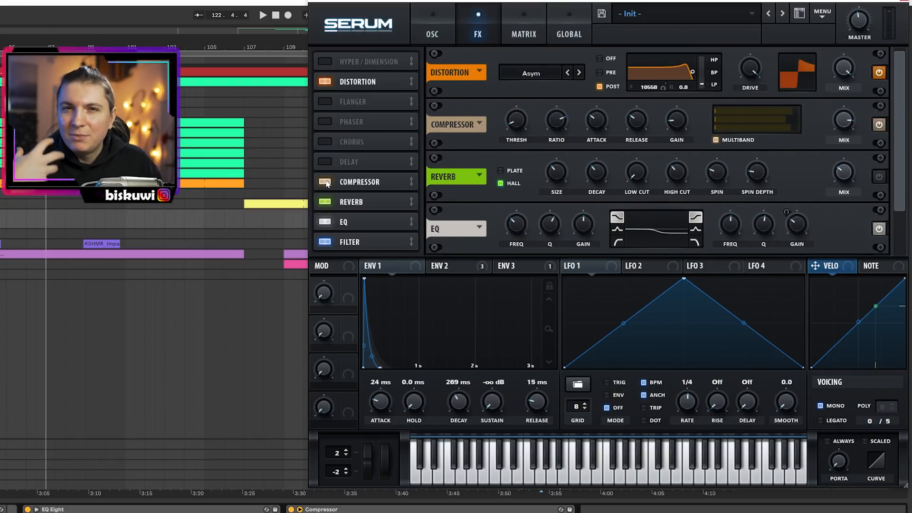
key(space)
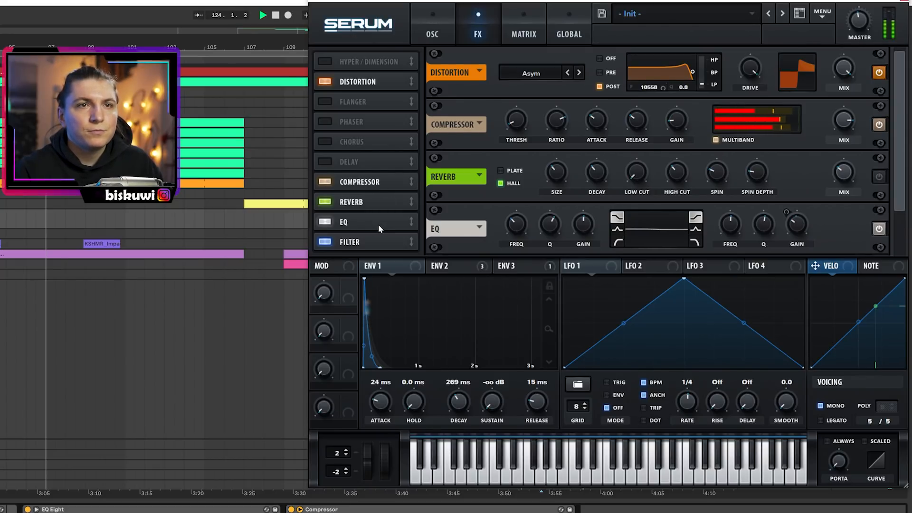
key(space)
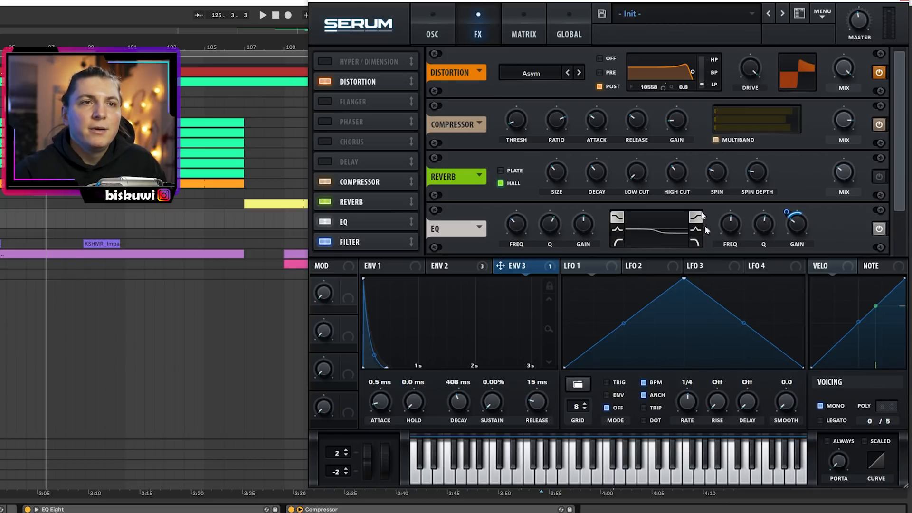
key(space)
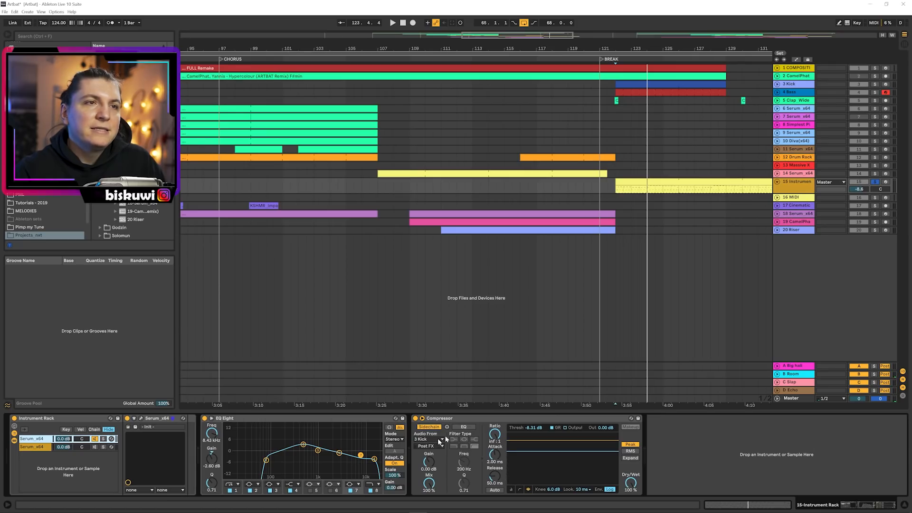
- Activate the rack's second Serum chain, play it soloed from bar 122, and take the solo off again
key(space)
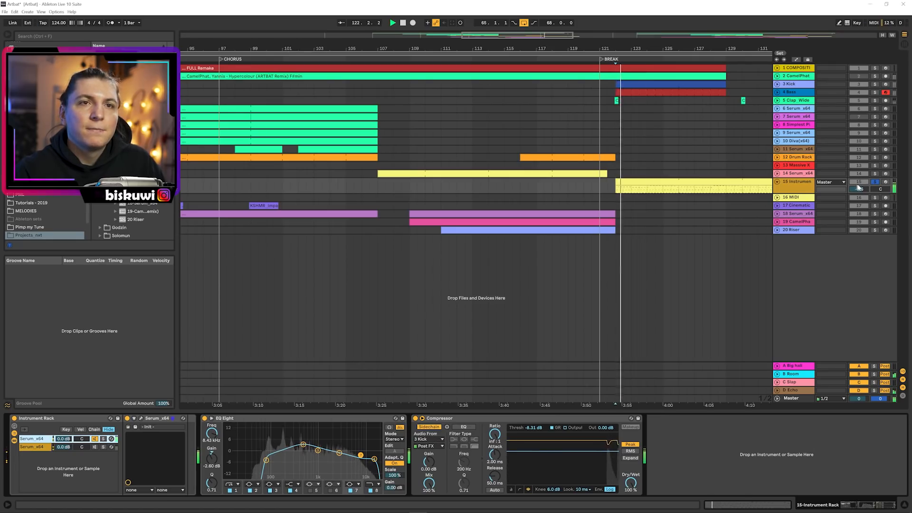
key(space)
click(95, 447)
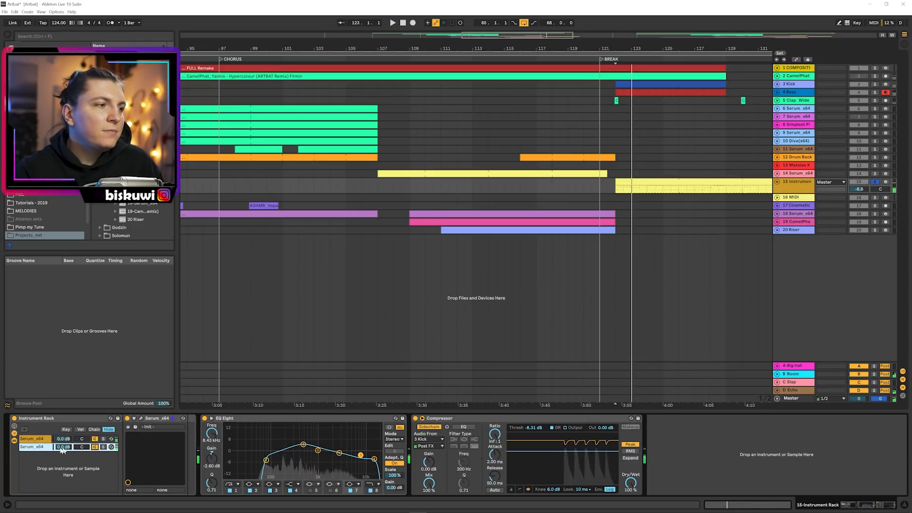
click(103, 447)
key(space)
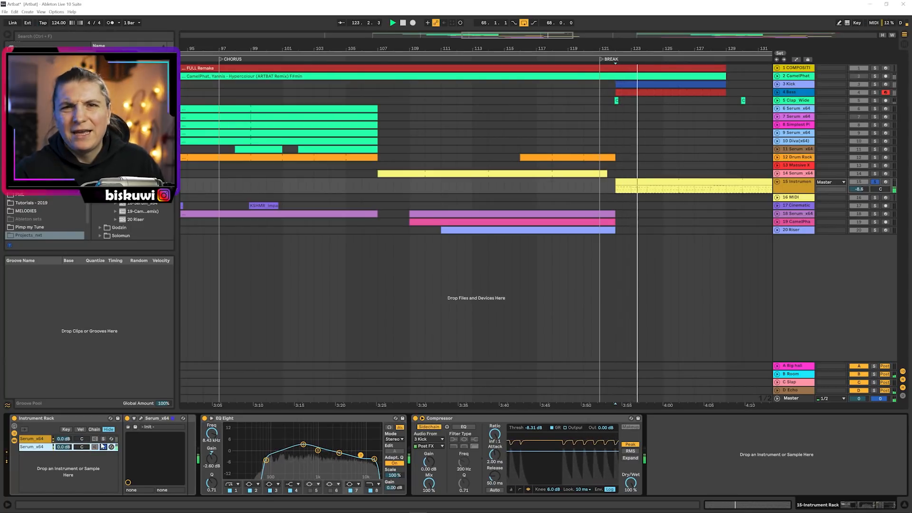
key(space)
click(102, 447)
key(space)
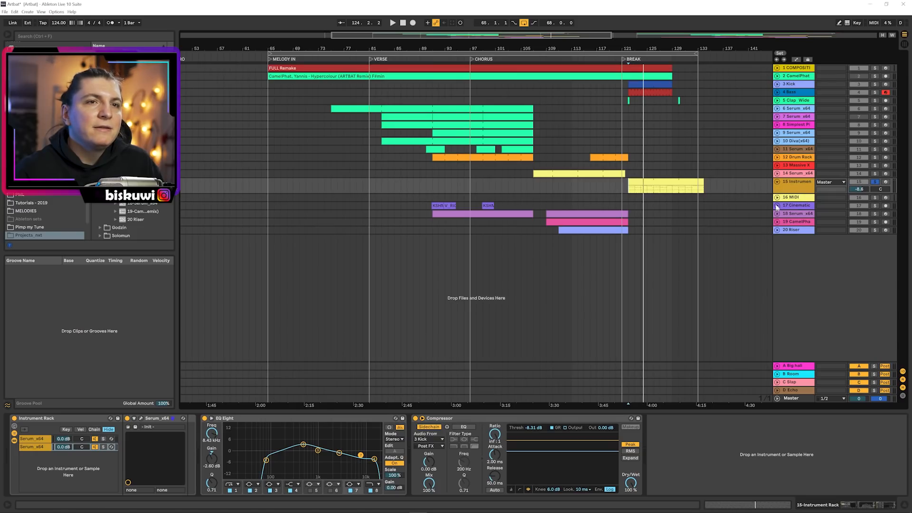
- Unfold the Cinematic track 17 and play its impact clips soloed from just before bar 91
click(776, 206)
drag(447, 50, 493, 191)
click(421, 212)
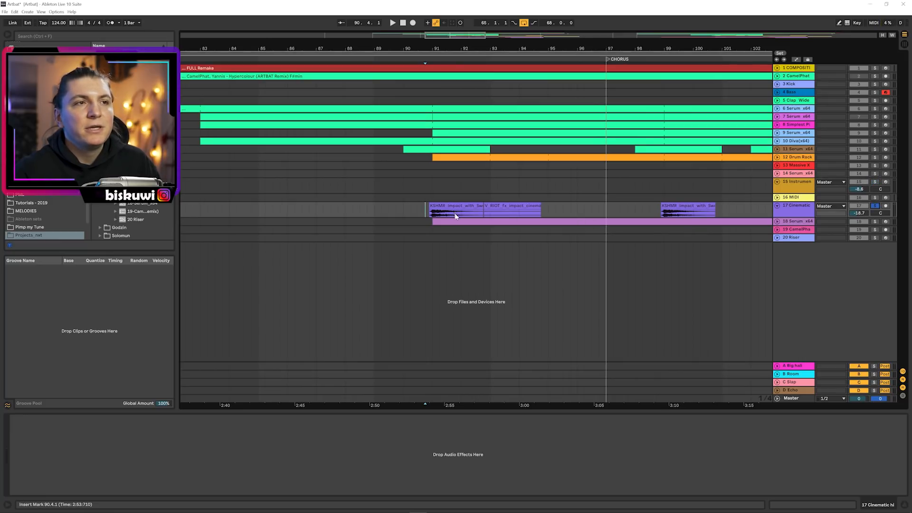
key(space)
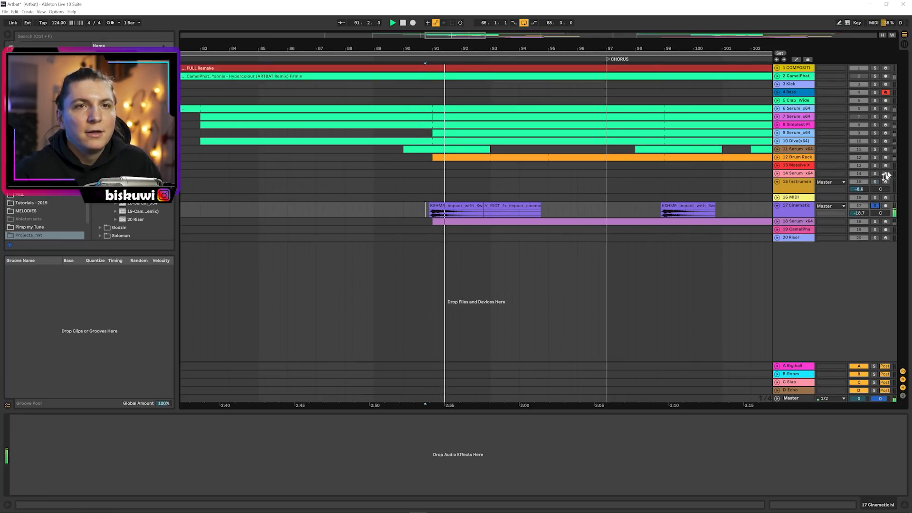
- Unsolo track 17 and play its impact clips together with the other layers from bar 90
click(872, 207)
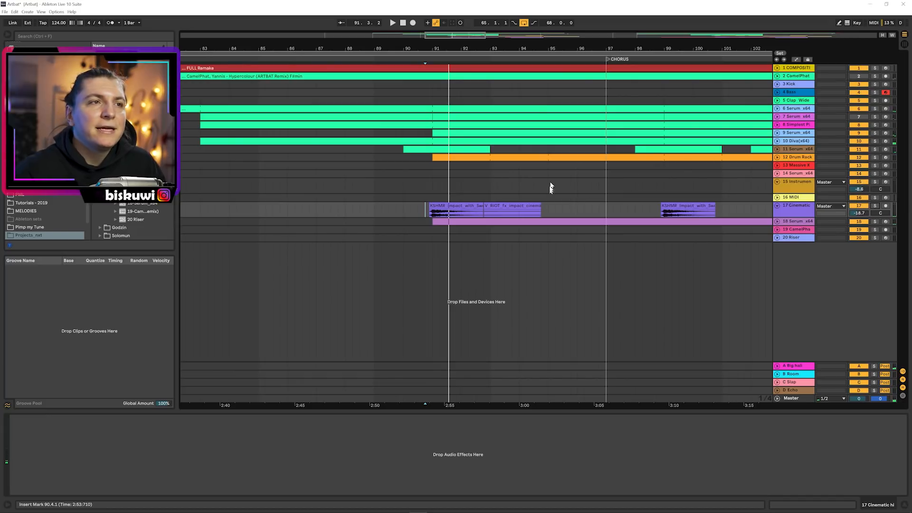
click(417, 212)
key(space)
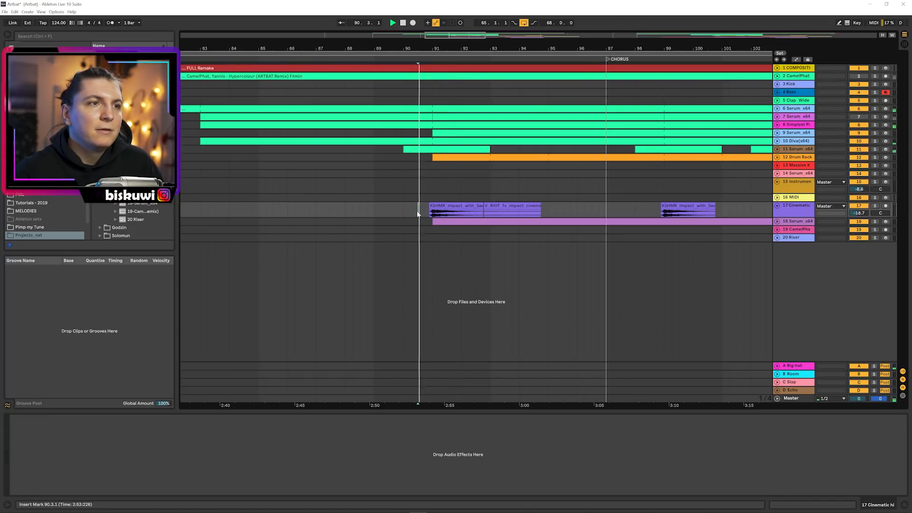
key(space)
- Unfold Serum track 18, open the Diva synth on track 10, and play the Diva part soloed
click(777, 221)
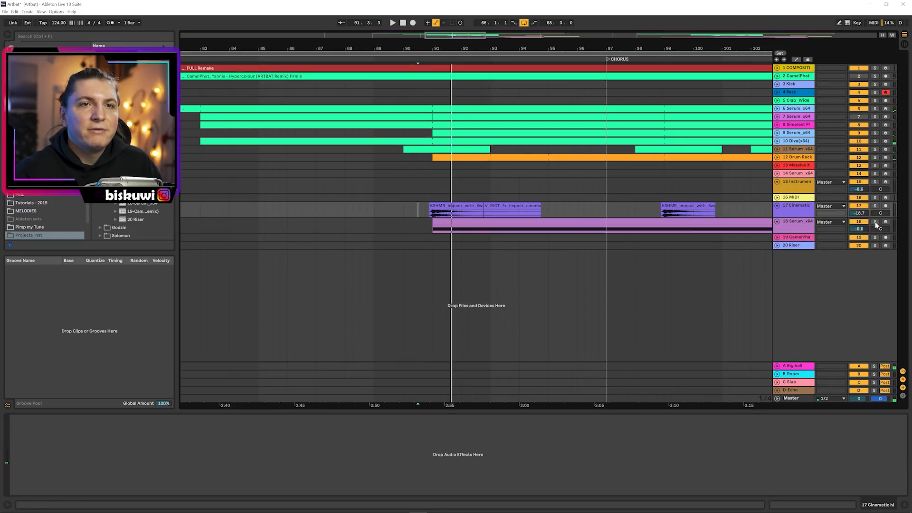
click(876, 222)
click(797, 227)
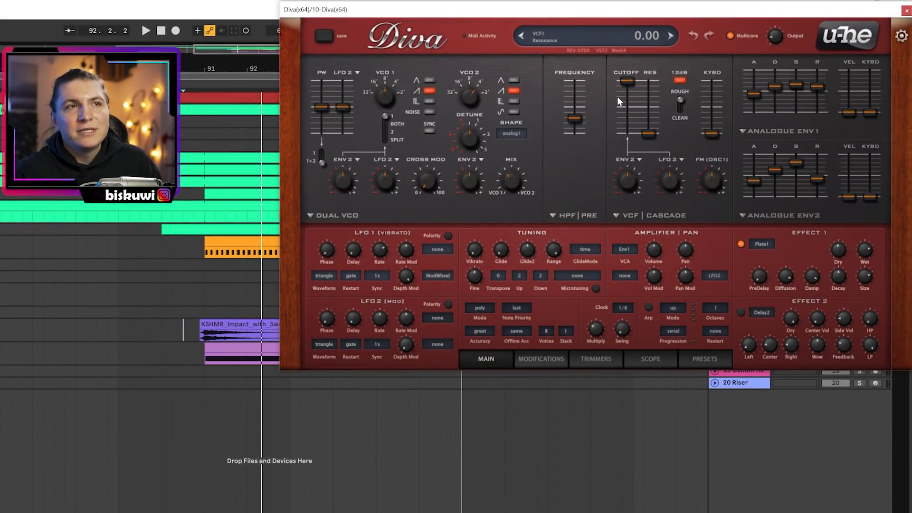
key(space)
click(906, 11)
key(space)
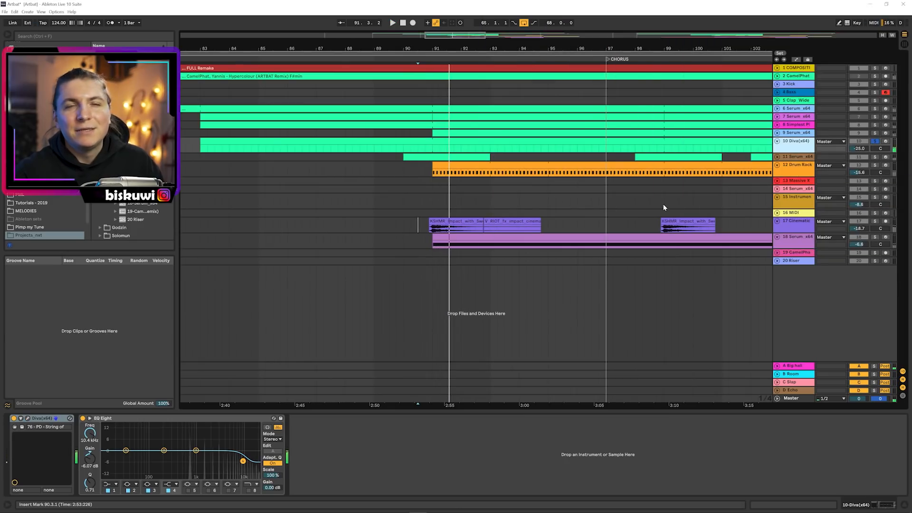
- Solo Serum track 18 and play its clip from bar 91 and again from bar 101
click(803, 174)
click(802, 241)
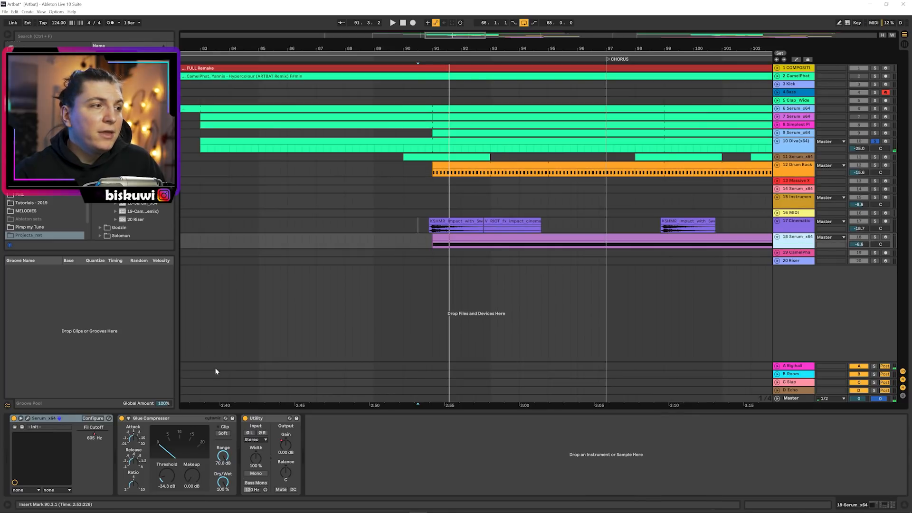
click(875, 237)
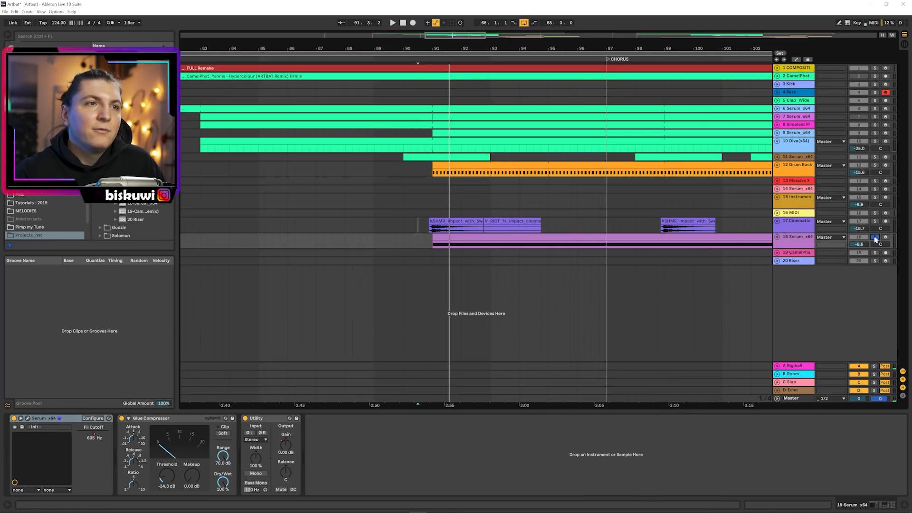
click(433, 244)
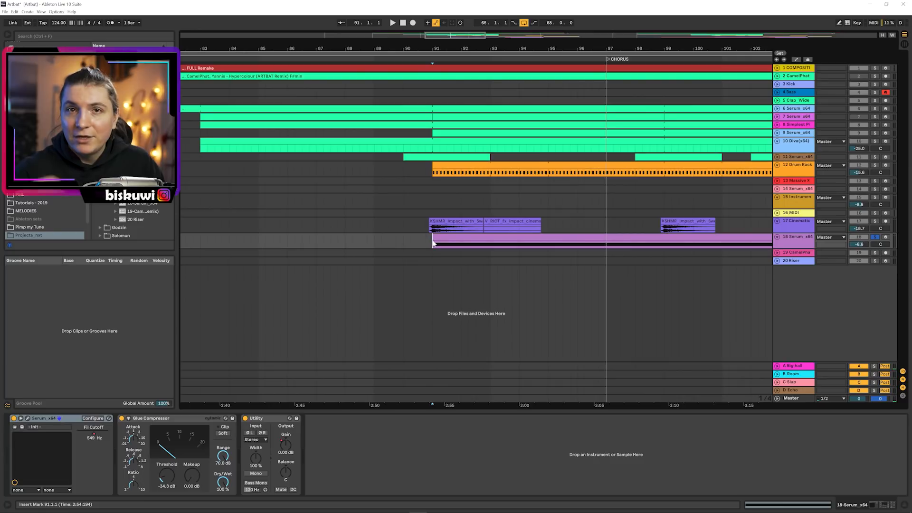
key(space)
drag(458, 49, 446, 14)
click(531, 226)
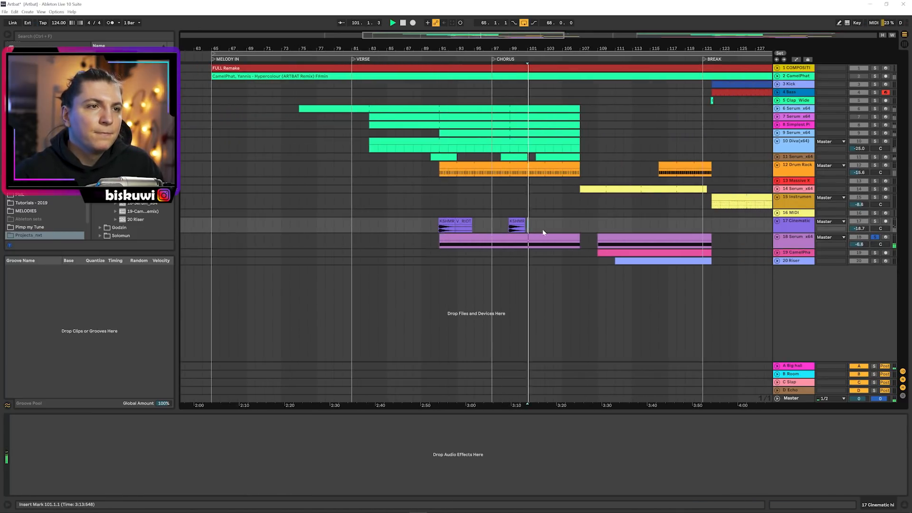
- Open track 18's Serum patch and examine its AlphaNz noise source and Band 12 filter
click(798, 244)
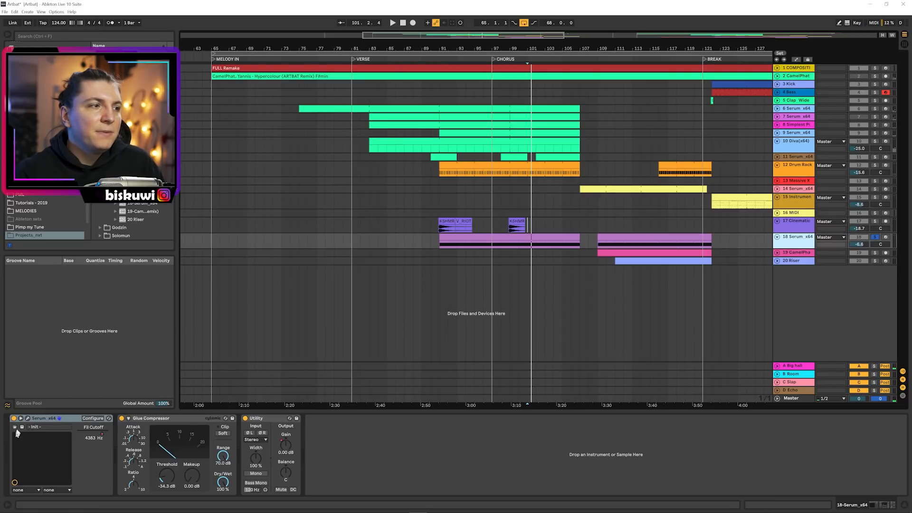
click(26, 419)
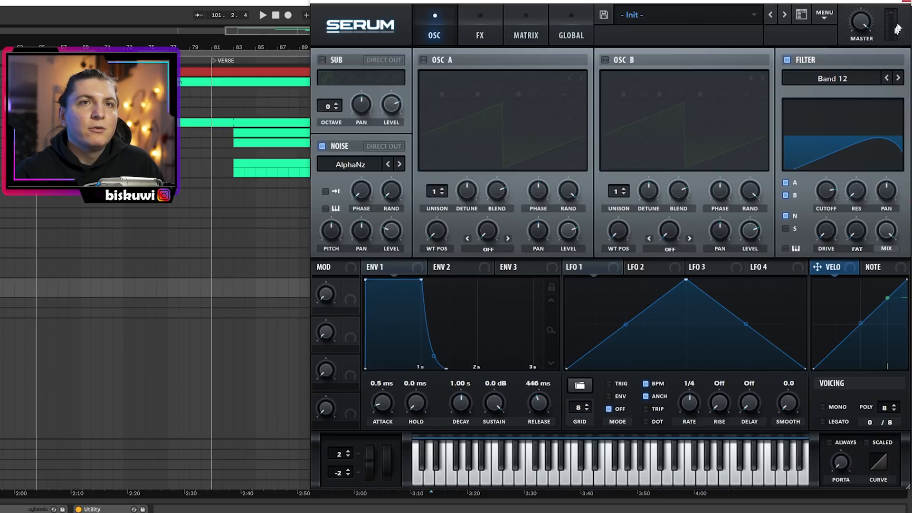
click(907, 2)
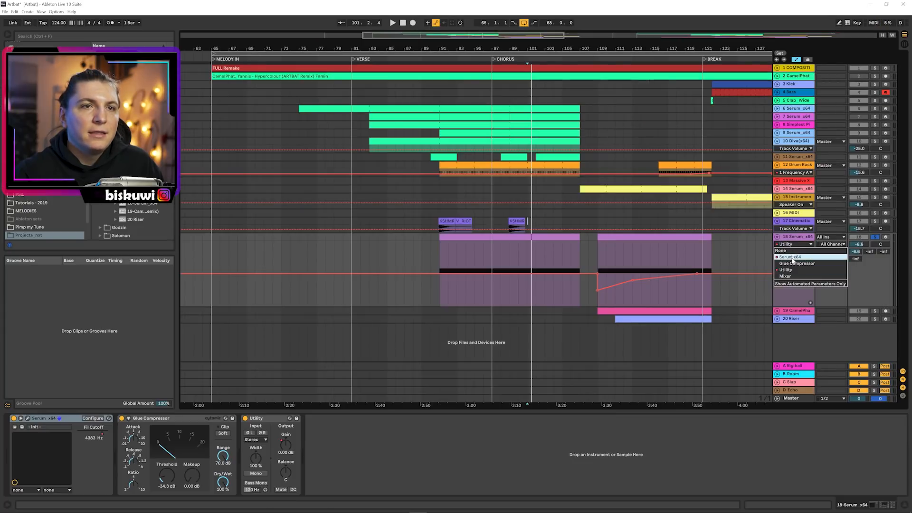
- Show the Serum Fil Cutoff automation on track 18
click(792, 258)
click(792, 252)
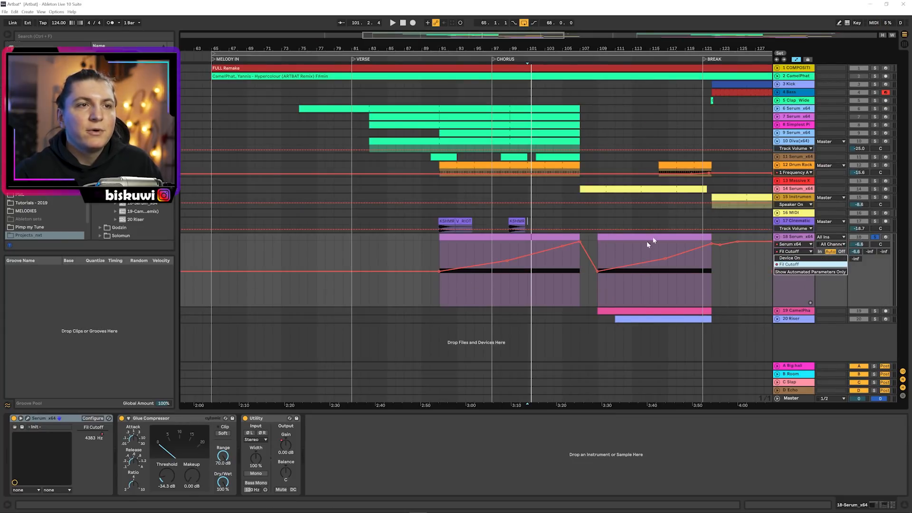
click(795, 233)
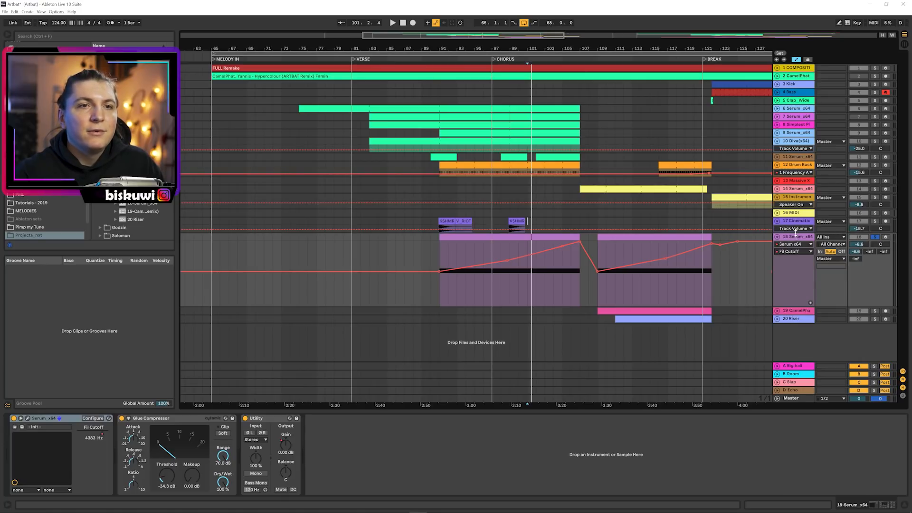
- Unfold Riser track 20 and play its Operator chain soloed from bar 113, skipping ahead through the clip to about bar 121
click(777, 319)
click(616, 322)
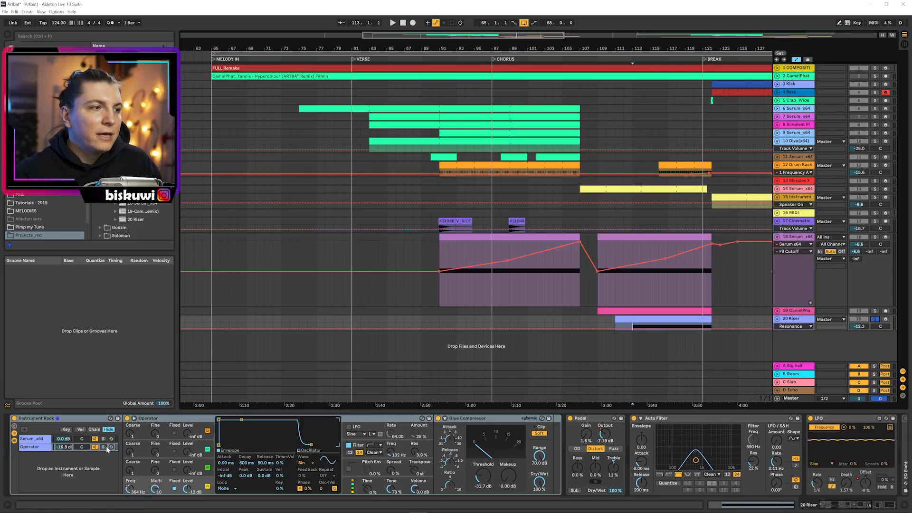
key(space)
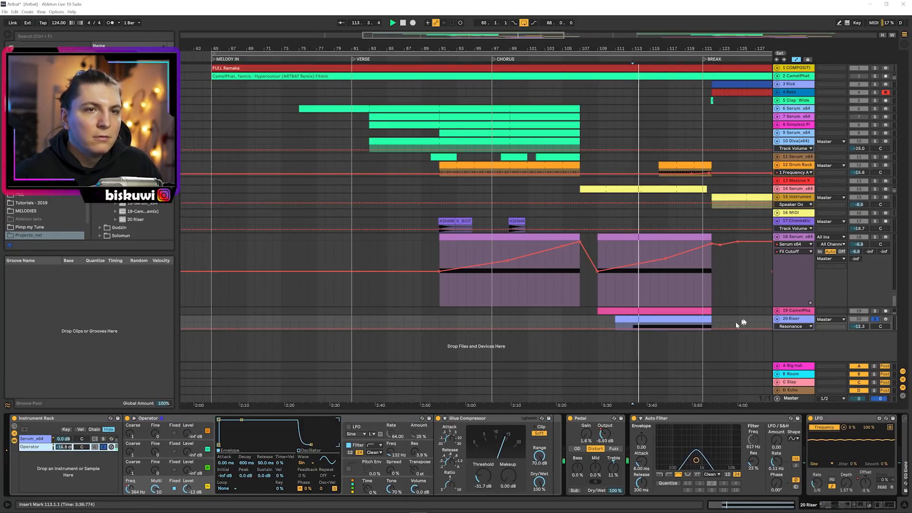
click(670, 323)
click(686, 326)
click(697, 326)
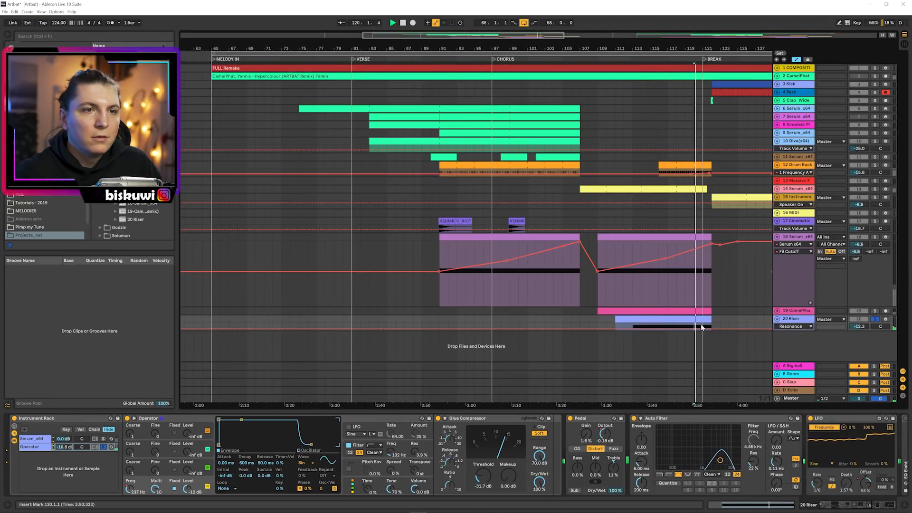
click(701, 327)
key(space)
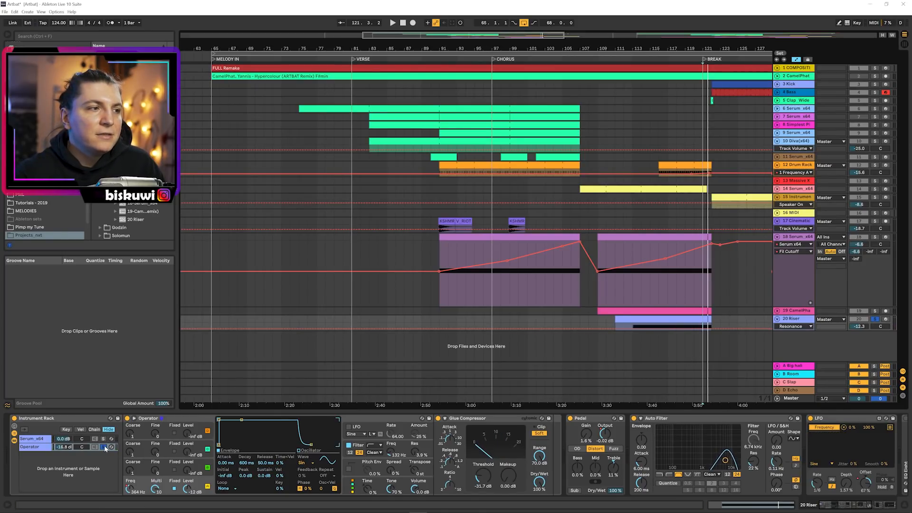
- Examine the riser's Auto Filter, LFO, Flanger and EQ Eight effects while playing it from bar 115
click(853, 506)
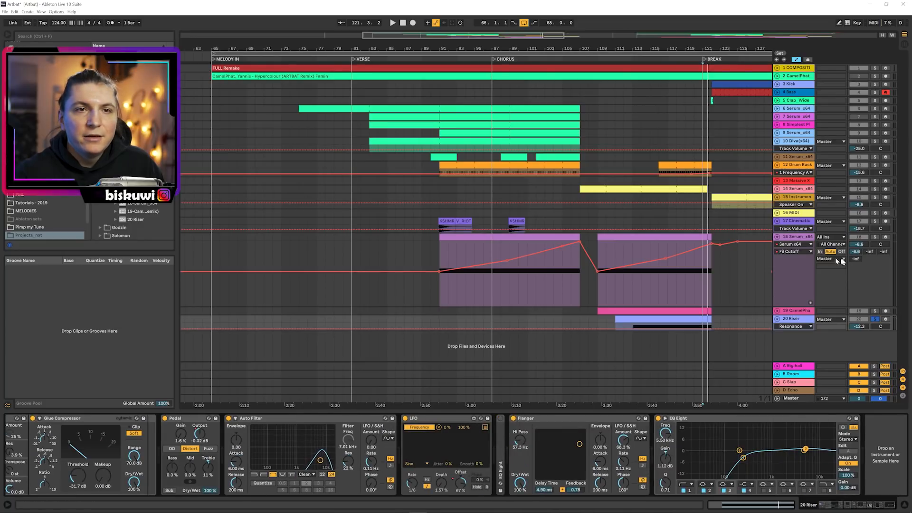
click(647, 328)
key(space)
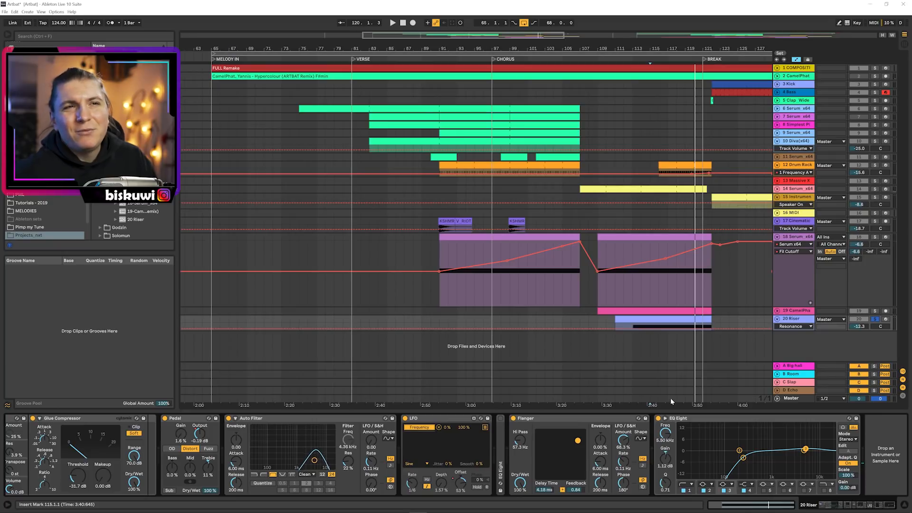
- Unfold all tracks and look over their automation lanes, keeping Speaker On as the parameter shown for track 7
click(777, 238)
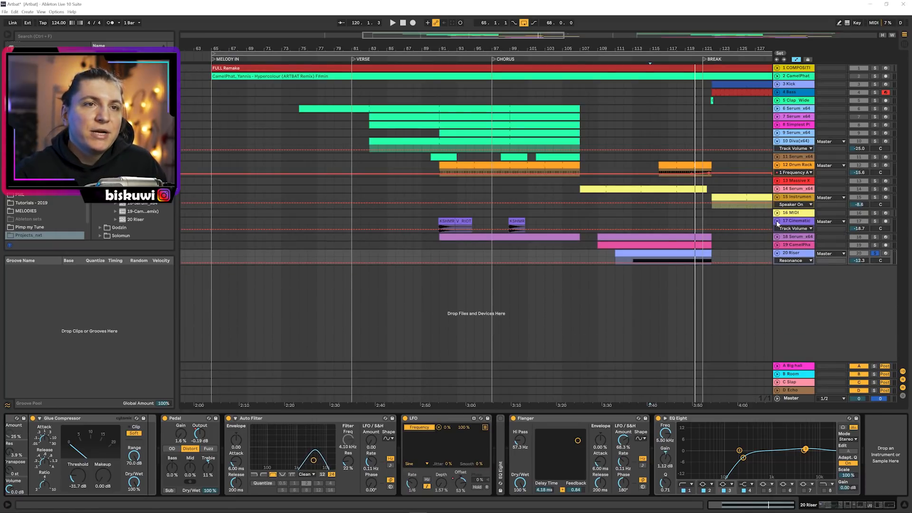
click(777, 222)
alt+click(777, 133)
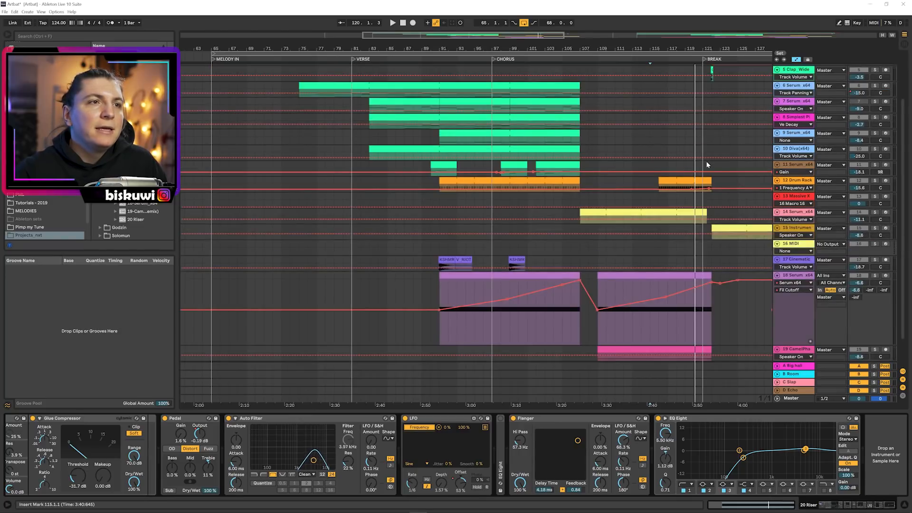
scroll(707, 163, up, 5)
click(789, 170)
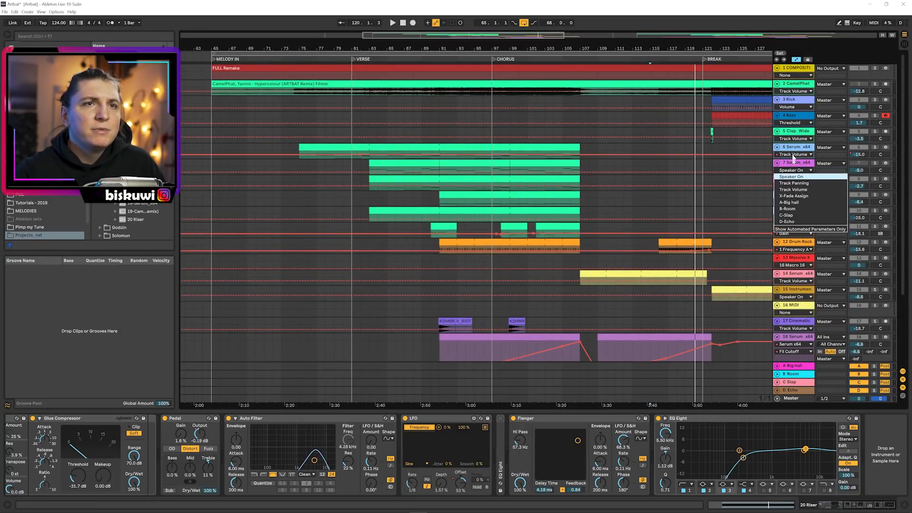
click(789, 177)
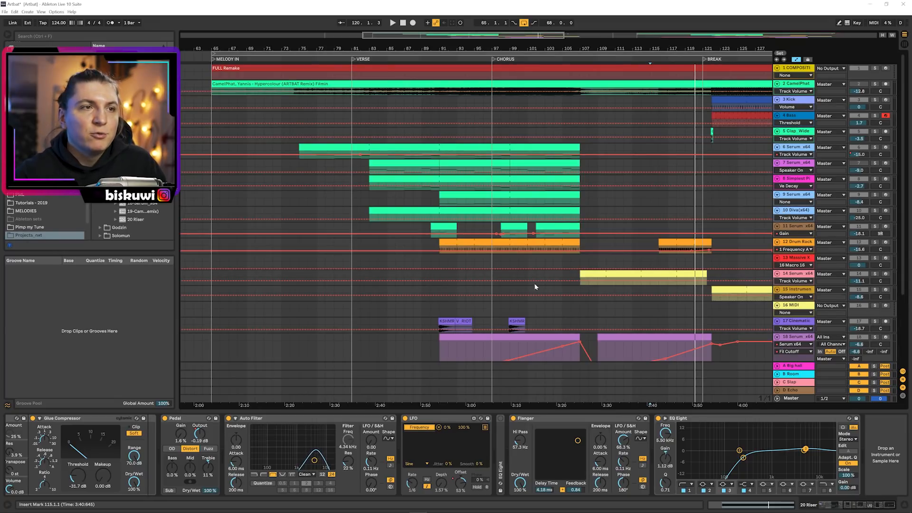
scroll(489, 334, down, 2)
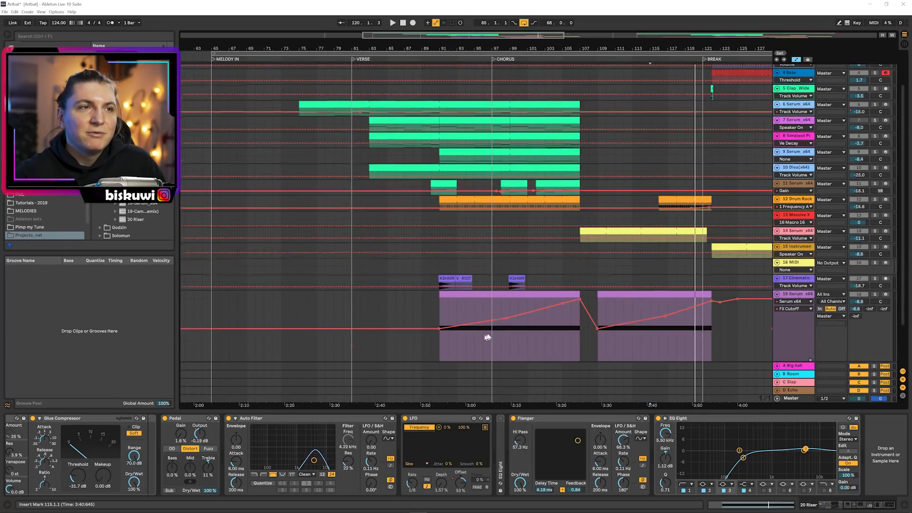
- Unfold Serum track 14 with its Fil Cutoff automation shown and play it soloed from bar 107
click(777, 227)
click(791, 235)
click(793, 245)
key(space)
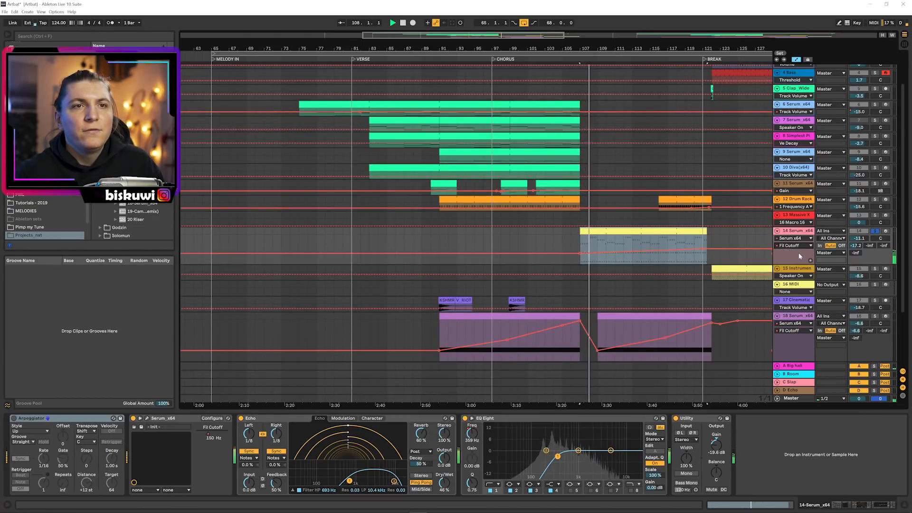
- Show track 14's EQ Eight 1 Frequency A automation, followed by its Utility Gain automation
click(791, 238)
click(788, 270)
click(793, 246)
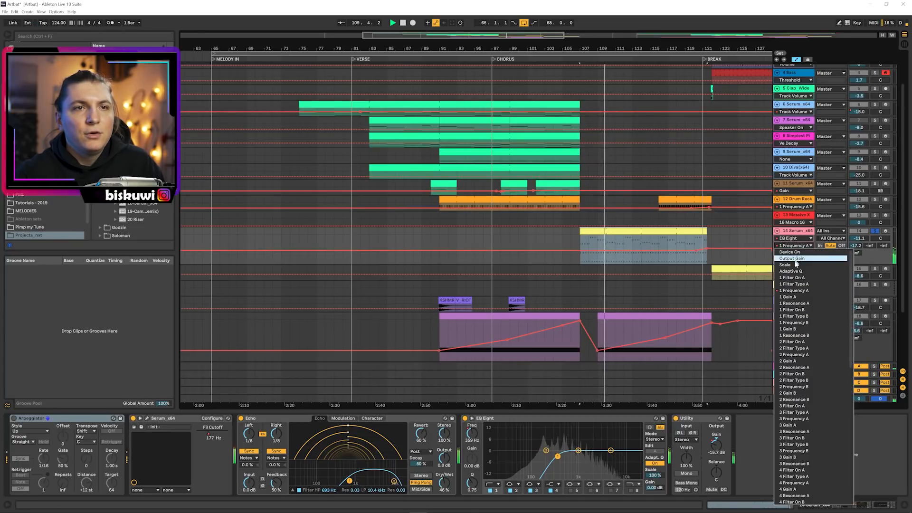
click(794, 290)
click(791, 238)
click(794, 276)
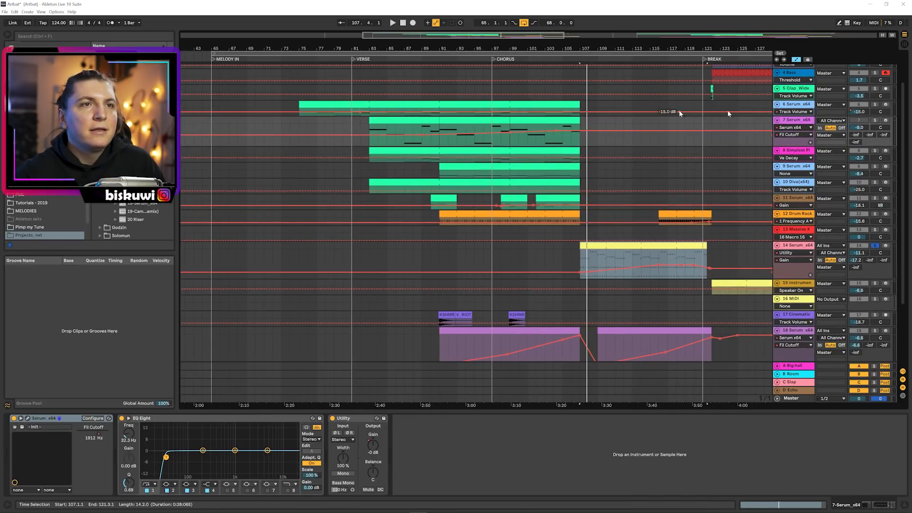
- Unfold Serum track 6 and show its Serum Fil Cutoff automation
click(793, 112)
click(793, 108)
drag(795, 116, 795, 130)
click(794, 112)
click(792, 125)
- Play track 6 soloed from bar 83, skipping ahead to bar 98 and on toward the end of the chorus clips
click(353, 128)
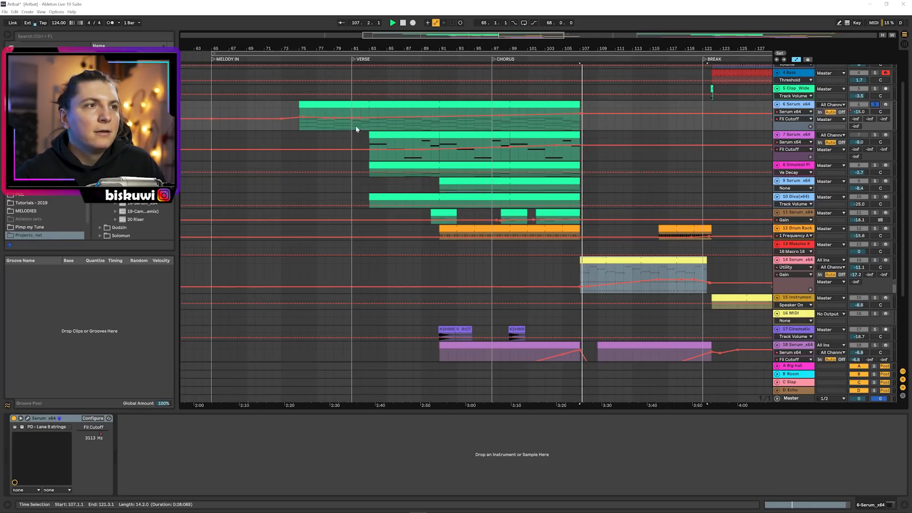
click(385, 136)
key(space)
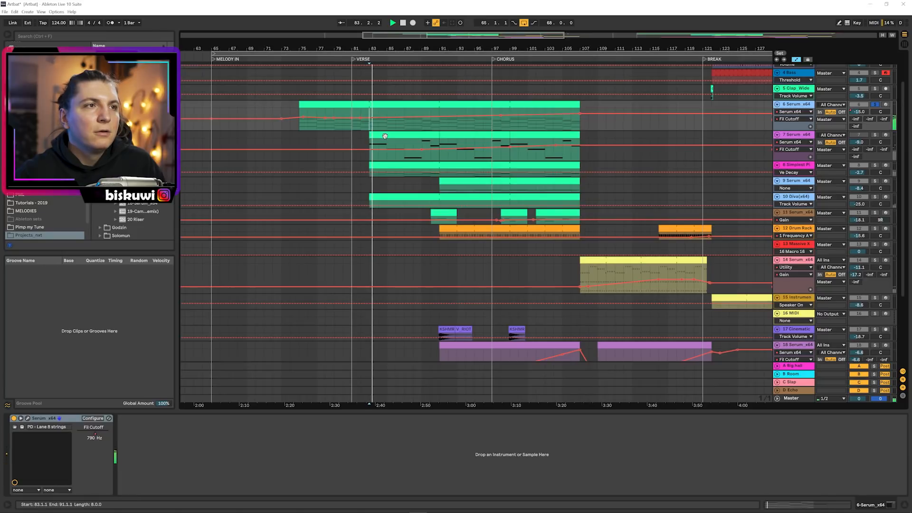
click(502, 126)
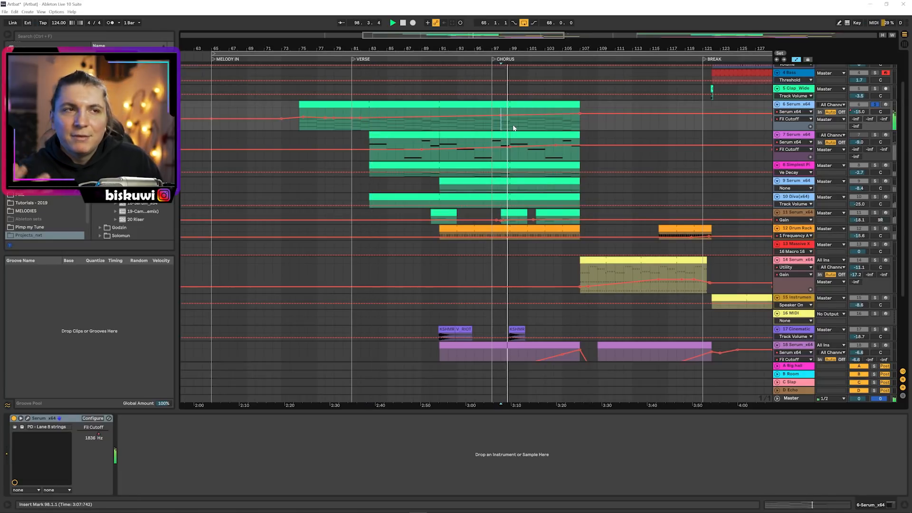
click(547, 126)
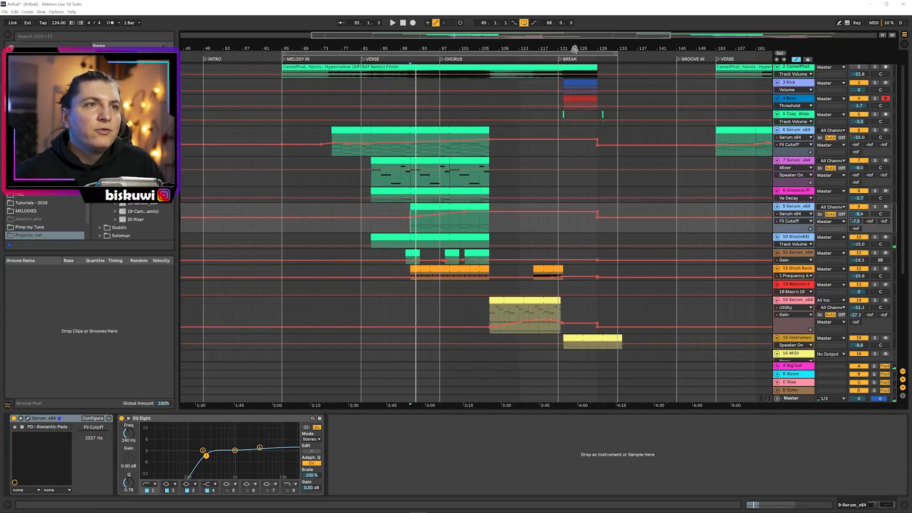
- Zoom in on the BREAK section and play the Bass track soloed from bar 122
drag(574, 48, 570, 97)
click(540, 98)
click(874, 98)
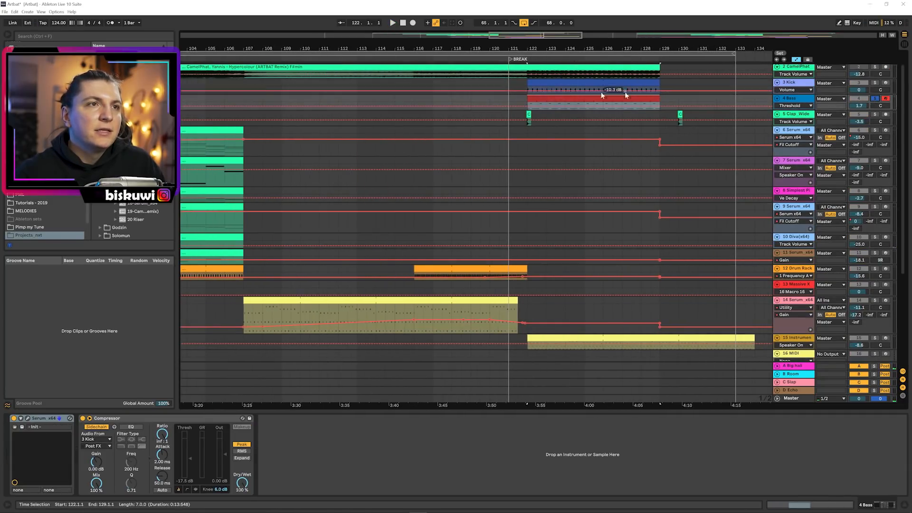
click(528, 100)
key(space)
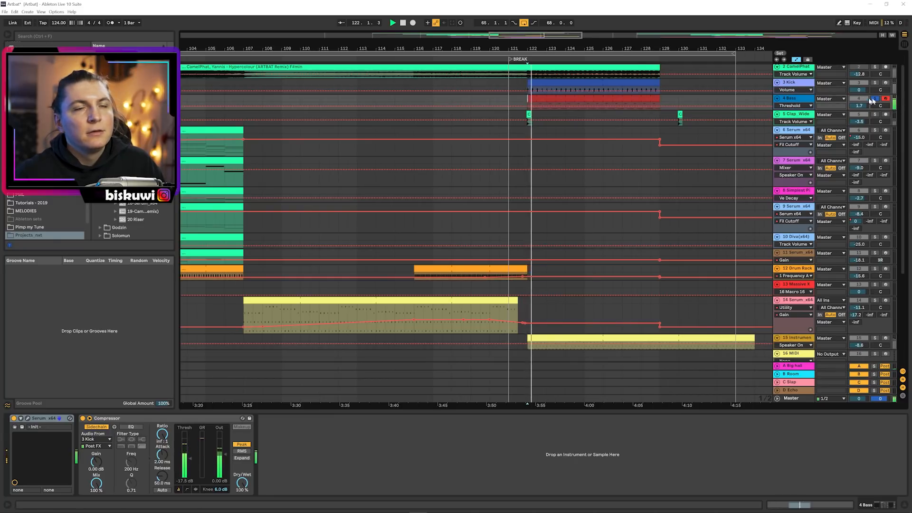
- Examine the Bass track's Serum patch, including its oscillators, filter and effects, while playing it from bar 122
click(27, 418)
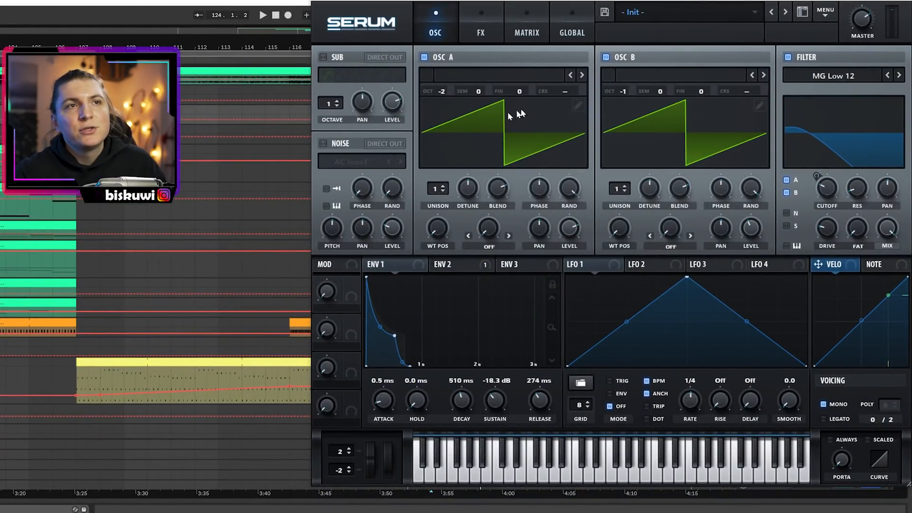
key(space)
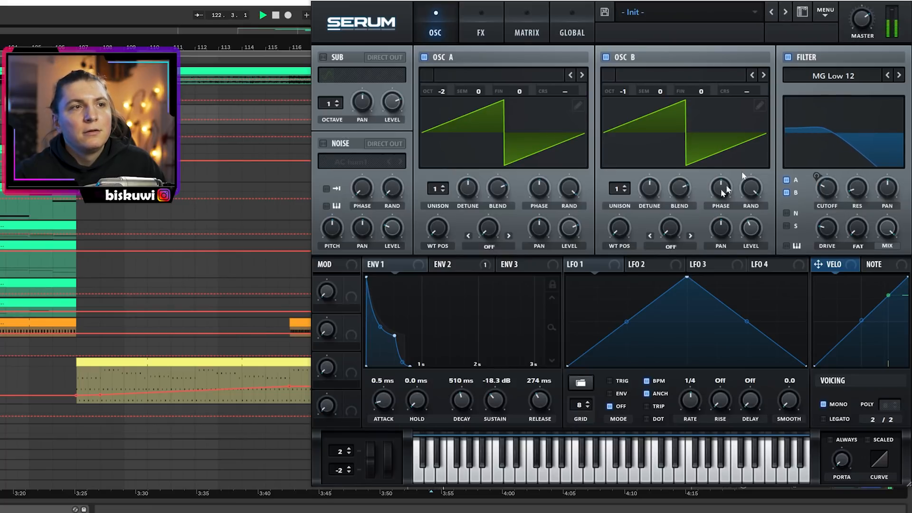
click(480, 40)
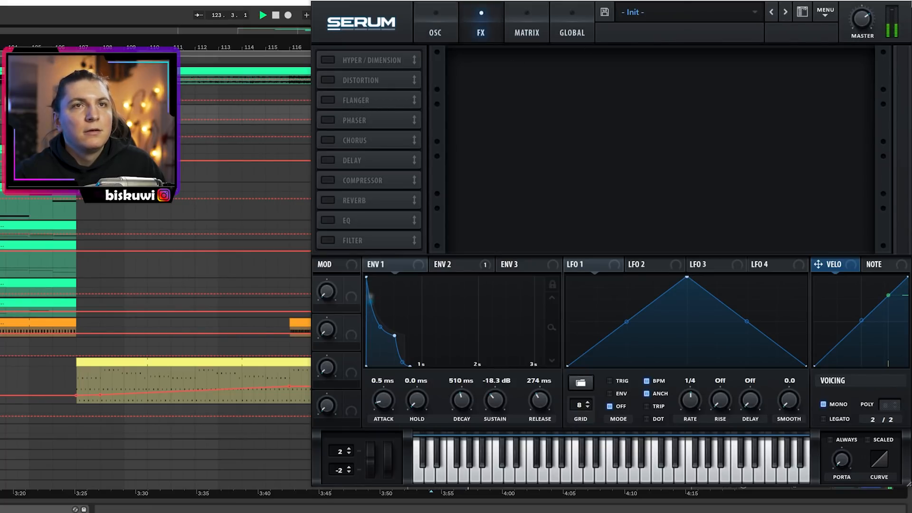
click(435, 27)
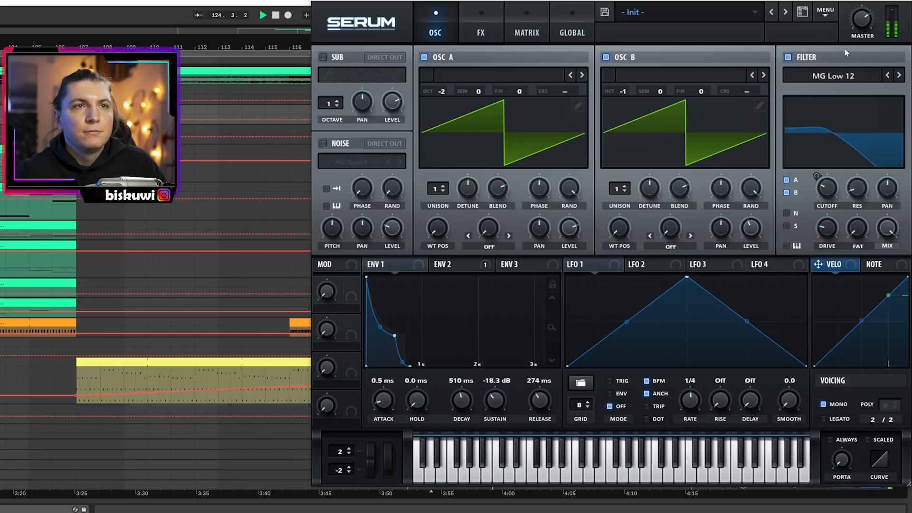
click(899, 1)
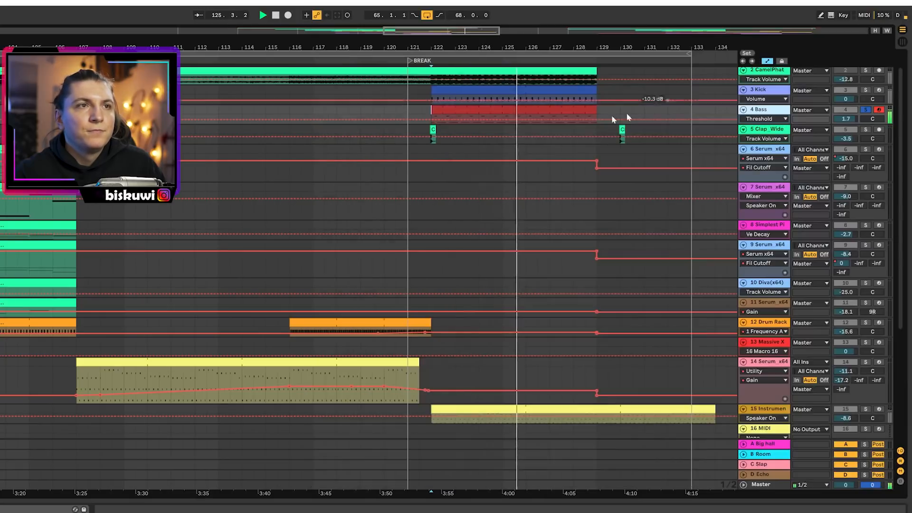
- Examine the MIDI notes of the Bass clip at bar 122 while it plays, and return to the device chain
key(space)
double_click(555, 98)
key(space)
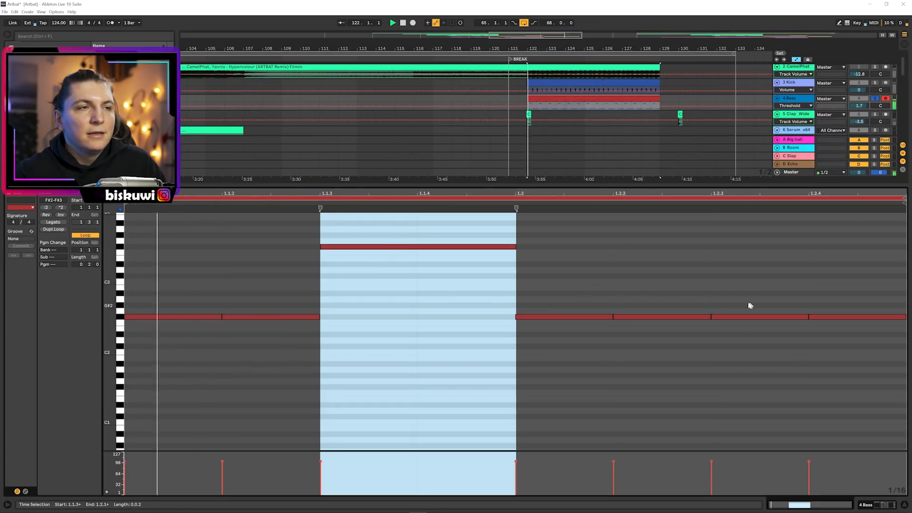
click(722, 298)
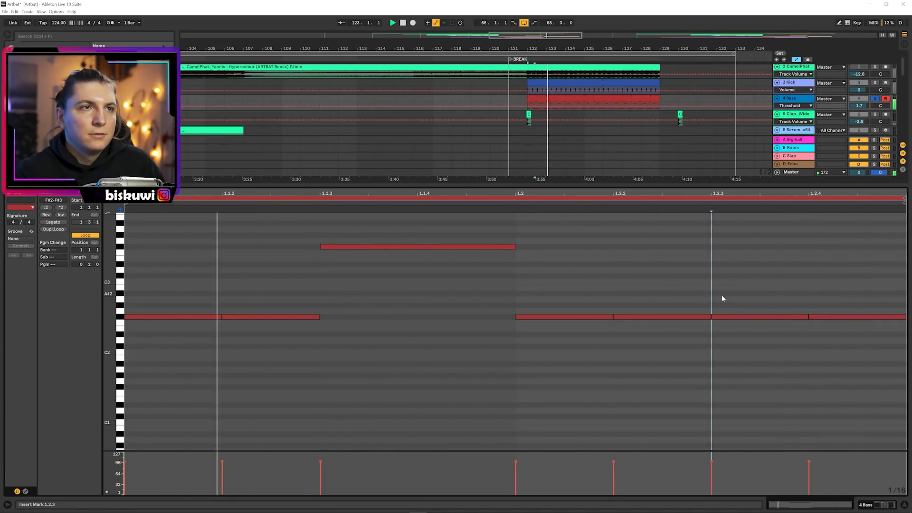
key(shift+Tab)
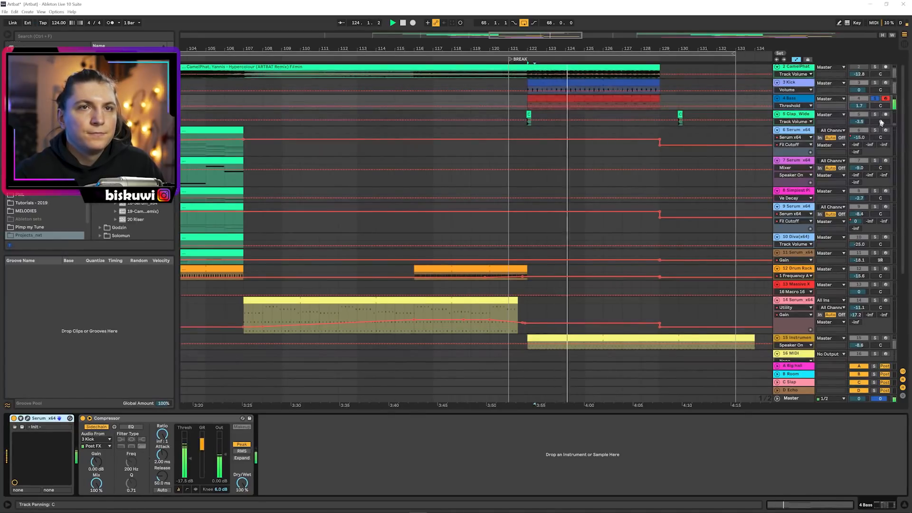
- Zoom in on the clap at the start of the kick and bass and play the Clap Wide track from just before it
key(space)
drag(539, 44, 502, 106)
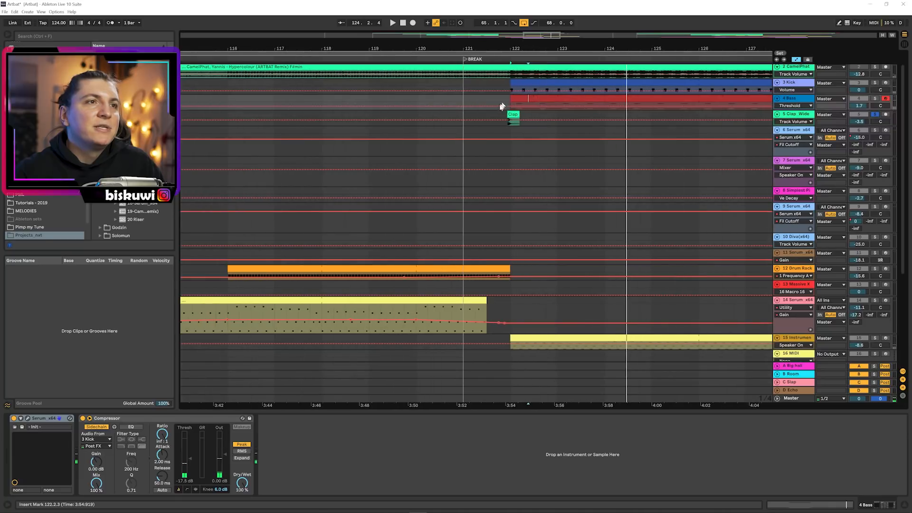
click(499, 114)
key(space)
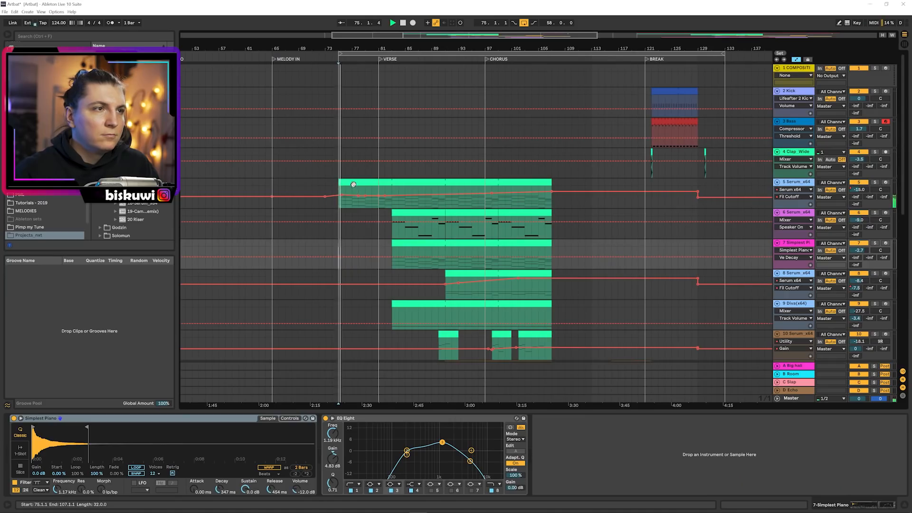
- Examine the chord notes and the PD - Lane 8 strings Serum patch of track 5 during playback from bar 75
double_click(354, 184)
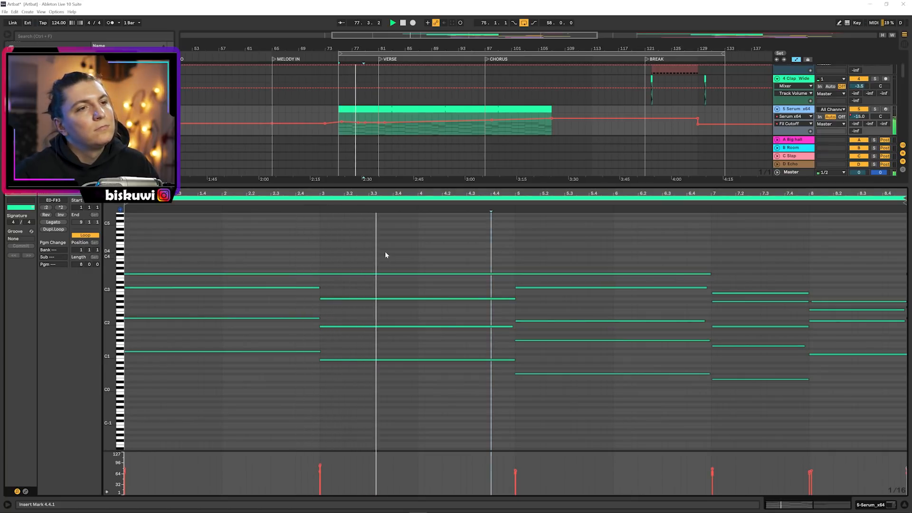
key(shift+Tab)
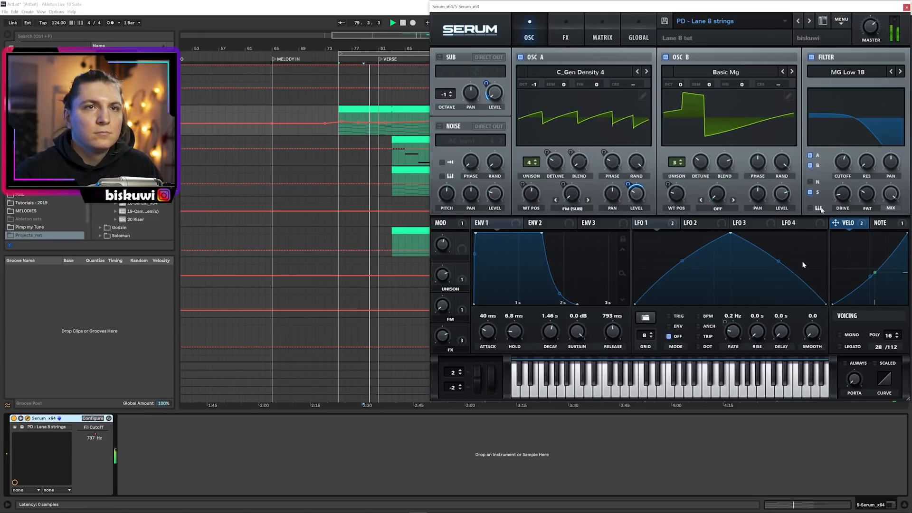
click(904, 7)
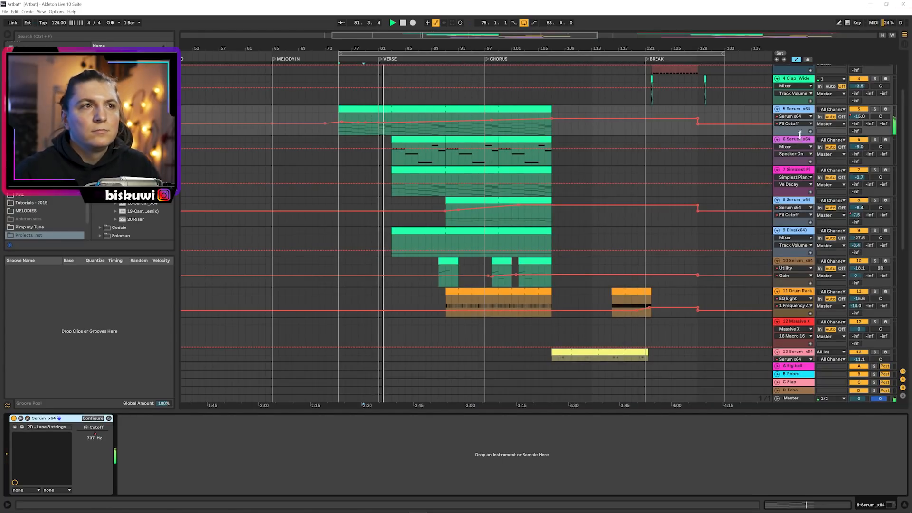
- Examine the low bass notes in the first MIDI clip of Serum track 6 during playback
double_click(411, 141)
scroll(369, 301, down, 2)
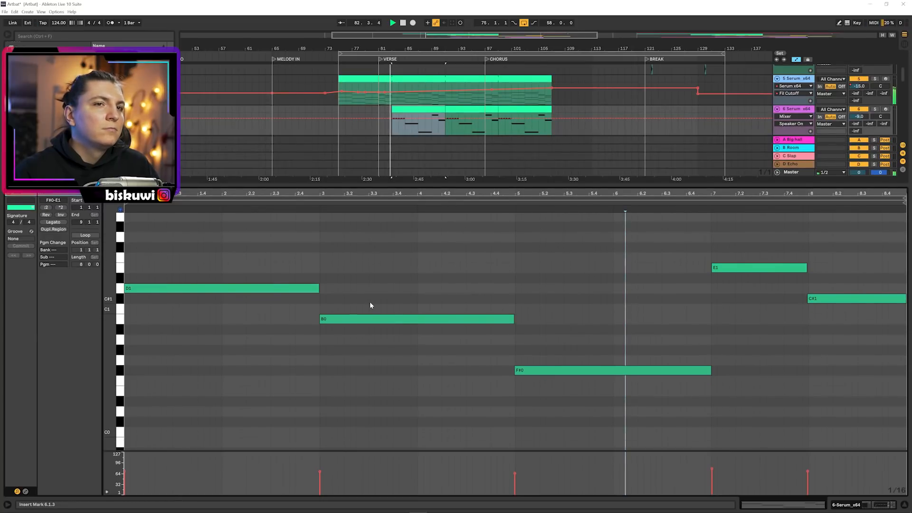
click(431, 277)
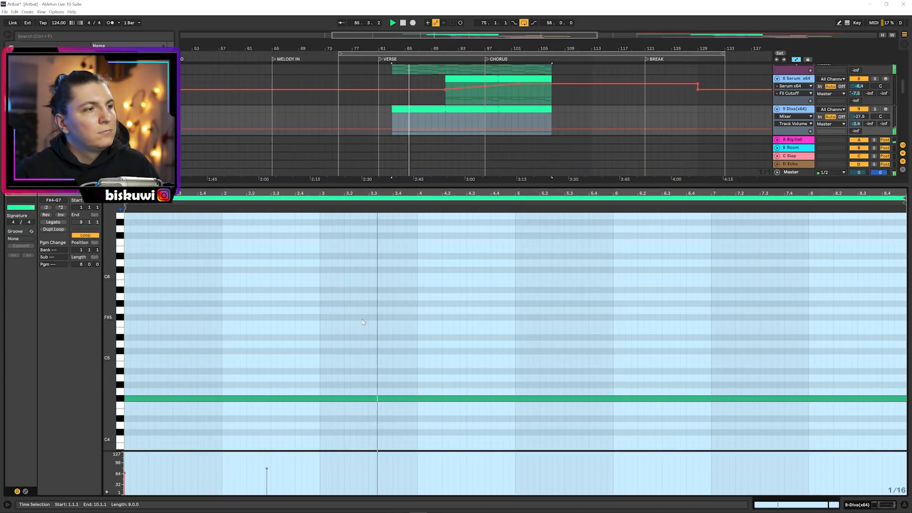
- Return from track 9's clip notes to its devices and examine its Diva string patch
key(shift+Tab)
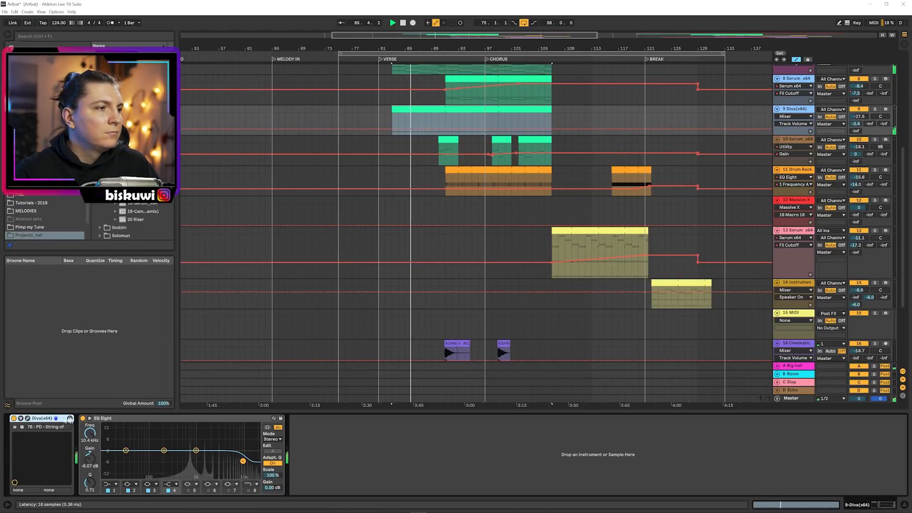
click(27, 419)
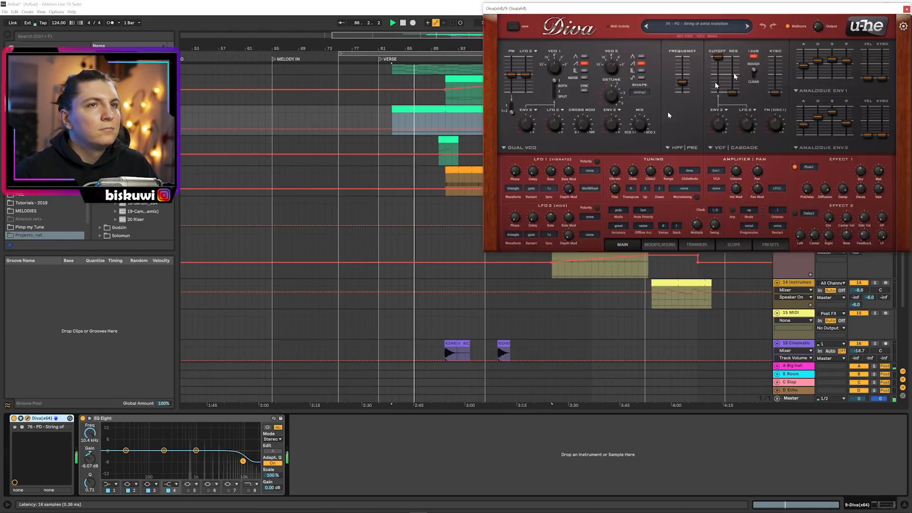
click(907, 8)
- Examine the lead notes in the first MIDI clip of Serum track 10 and return to its device chain
click(447, 140)
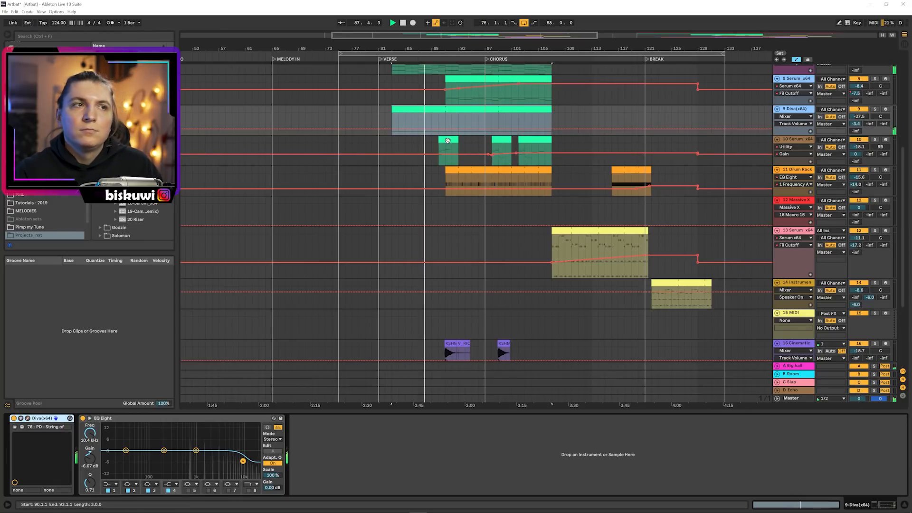
double_click(447, 141)
scroll(389, 321, down, 5)
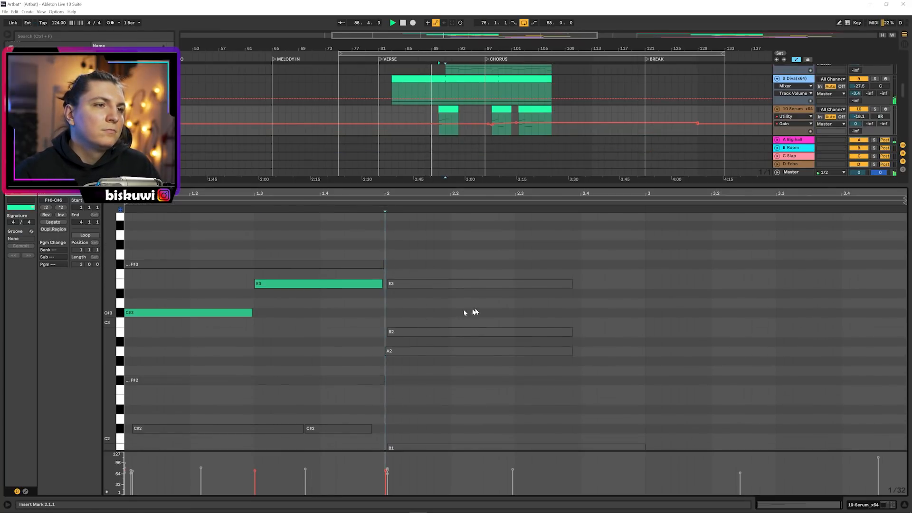
scroll(501, 304, up, 3)
scroll(505, 304, up, 2)
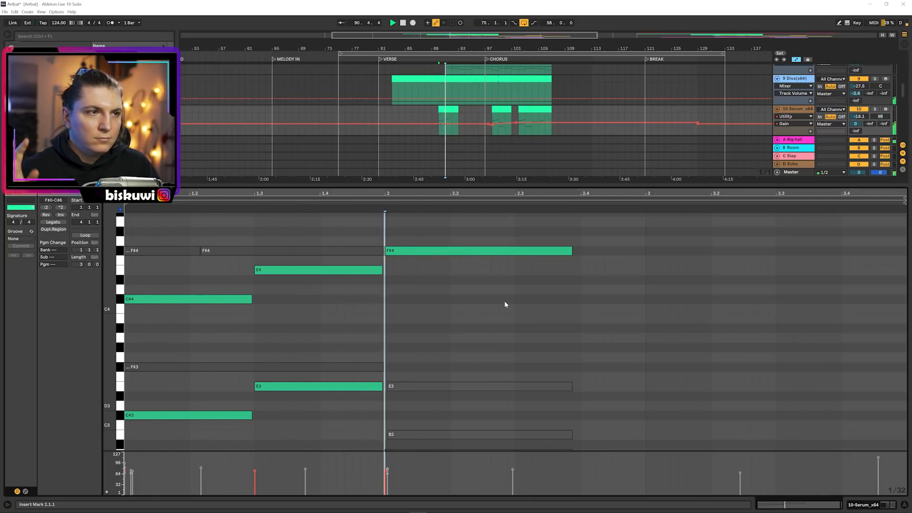
key(shift+Tab)
- Examine the noise oscillator and Band 12 filter in the Serum patch of track 17
scroll(539, 280, down, 4)
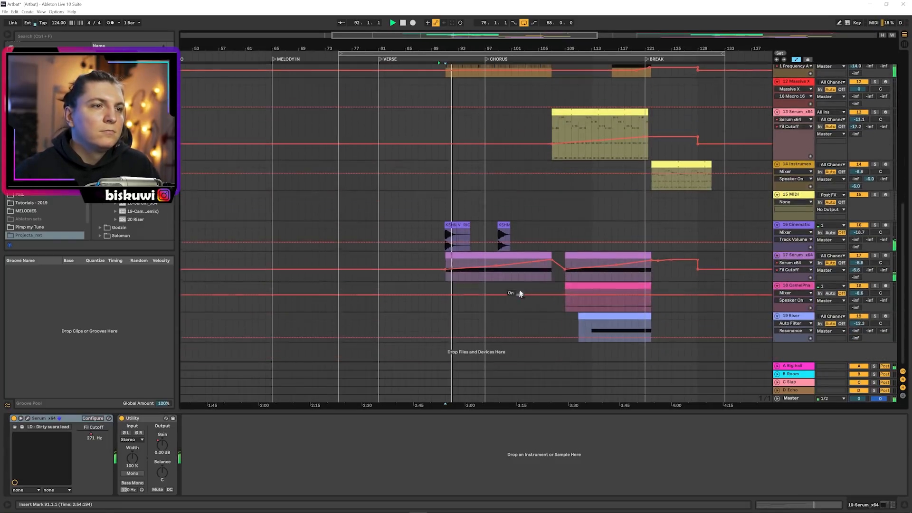
click(798, 259)
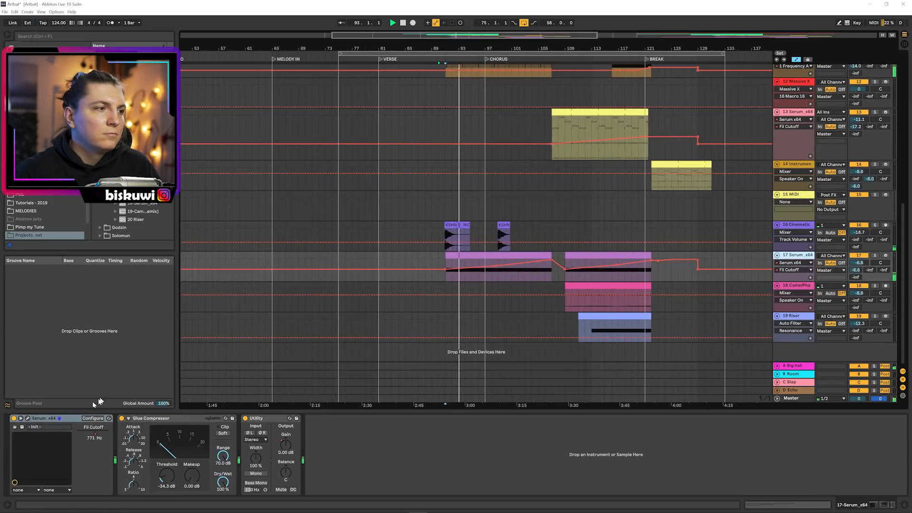
click(28, 418)
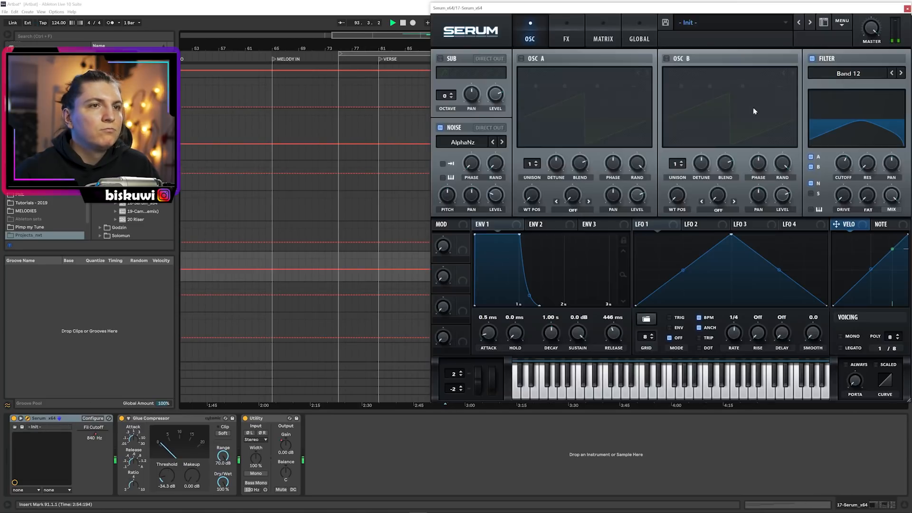
click(906, 9)
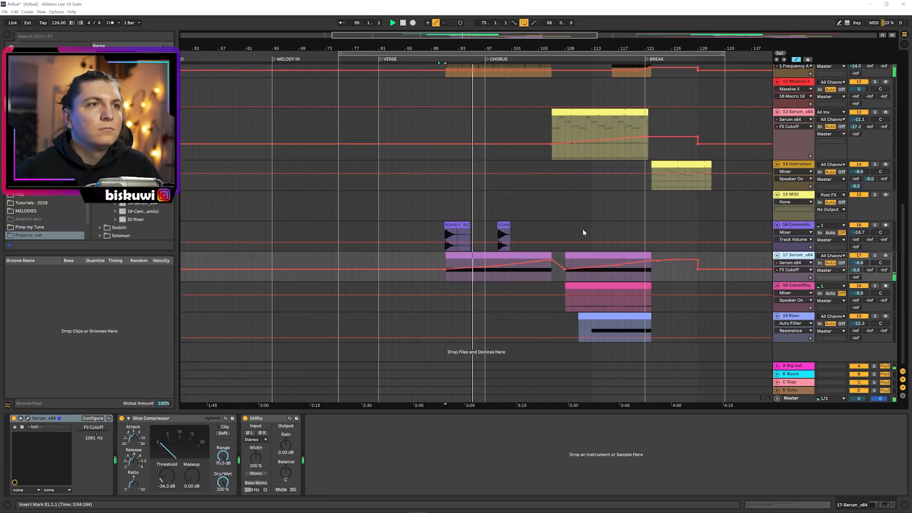
- Show the device chain of Drum Rack track 11 and look over the tracks above it during playback
scroll(744, 168, up, 4)
click(796, 159)
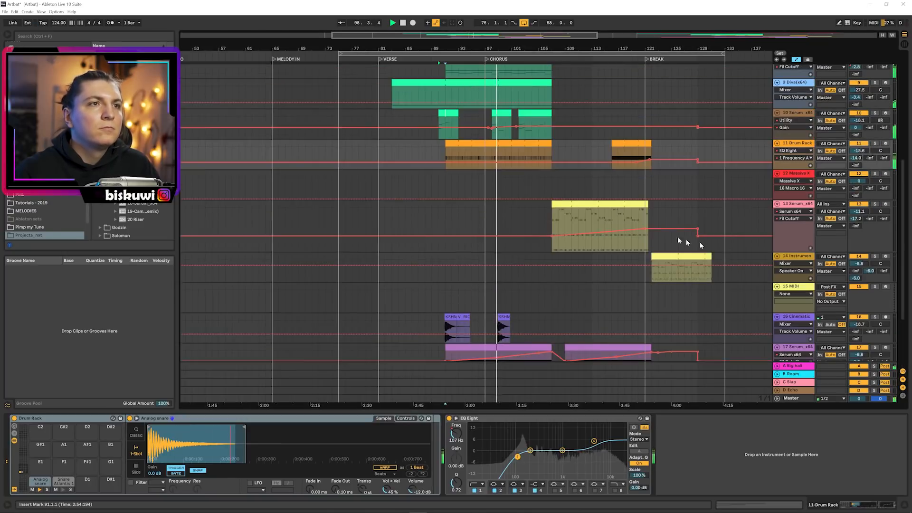
scroll(646, 231, up, 4)
scroll(645, 228, up, 5)
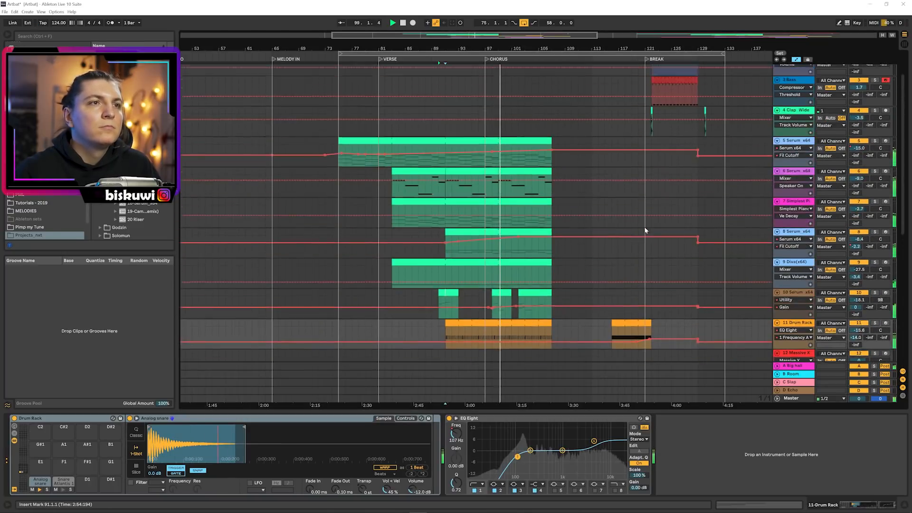
- Examine the pad notes in the MIDI clip of Serum track 8 and return to its device chain
scroll(565, 215, down, 2)
click(526, 224)
double_click(526, 224)
click(608, 290)
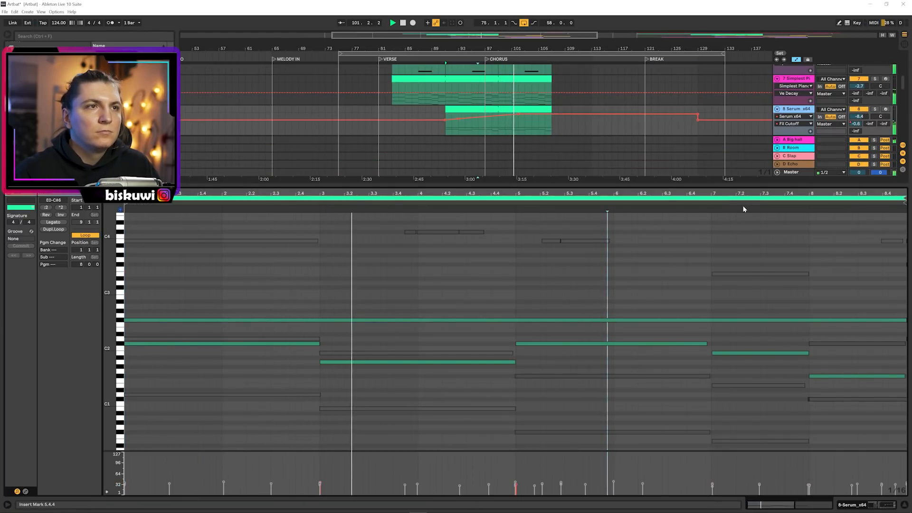
key(shift+Tab)
click(796, 86)
click(799, 85)
scroll(713, 230, up, 3)
scroll(706, 235, down, 2)
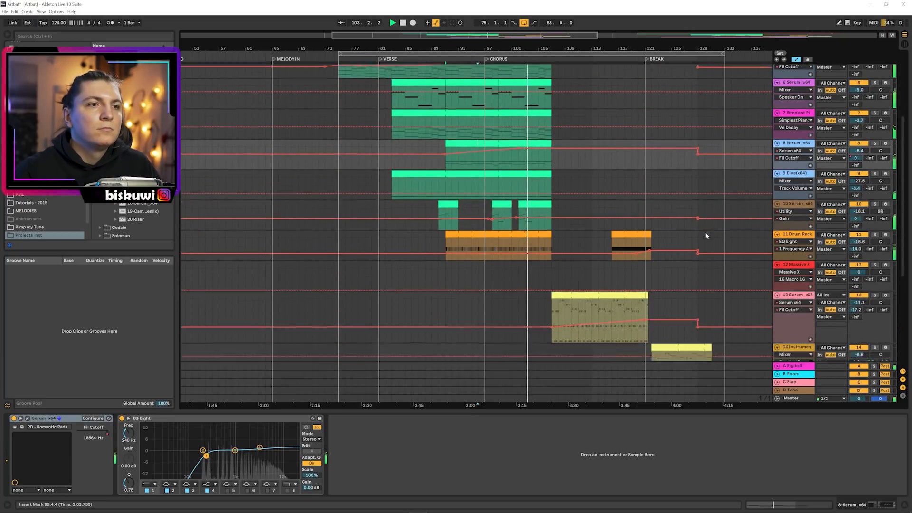
- Examine the lead notes in the last MIDI clip of Serum track 10 and return to its devices
scroll(693, 239, down, 5)
scroll(575, 270, up, 3)
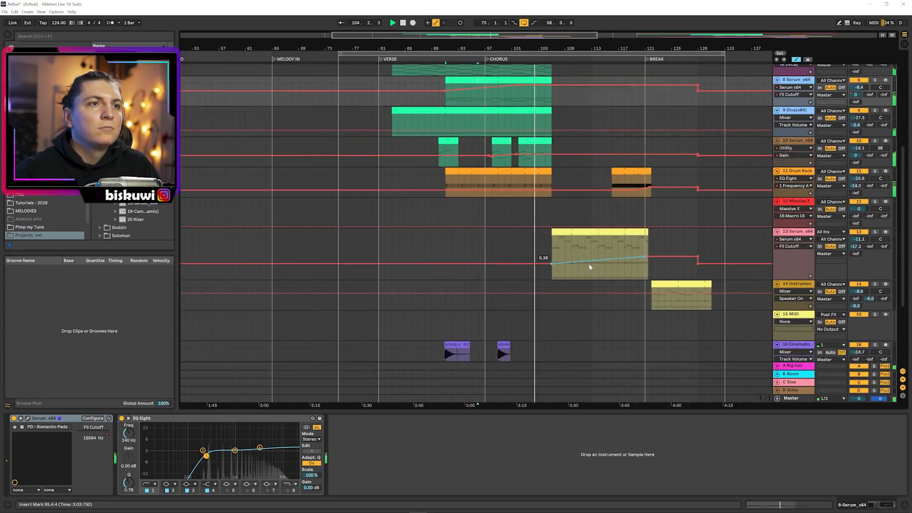
scroll(588, 266, up, 1)
double_click(527, 171)
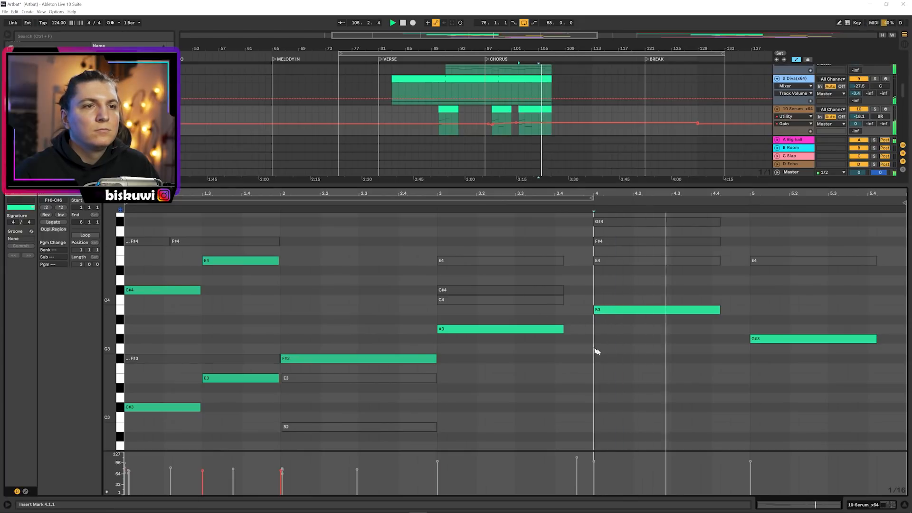
key(shift+Tab)
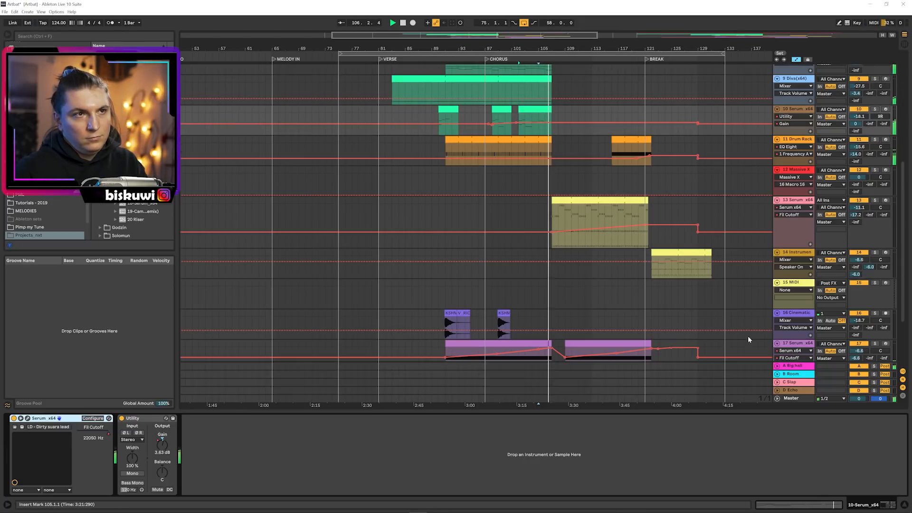
- Examine the arpeggio notes in the MIDI clip of Serum track 13 and return to its device chain
double_click(617, 219)
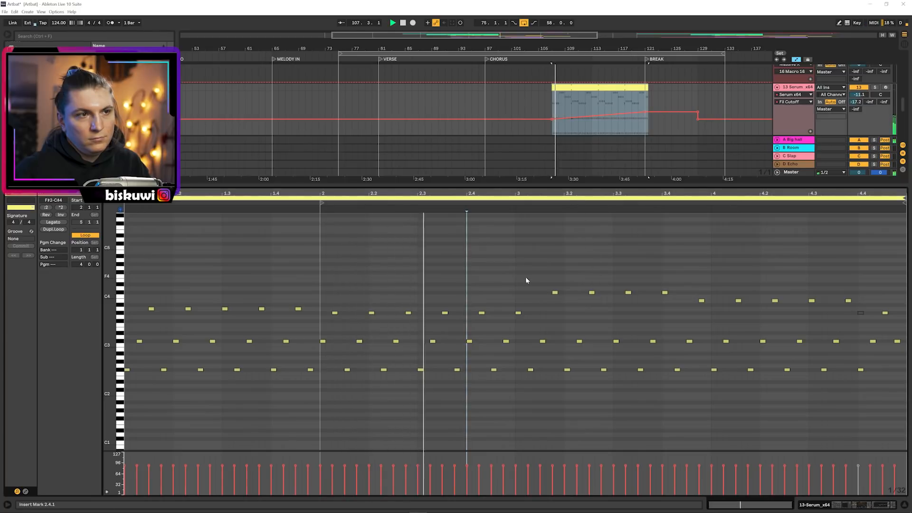
click(559, 271)
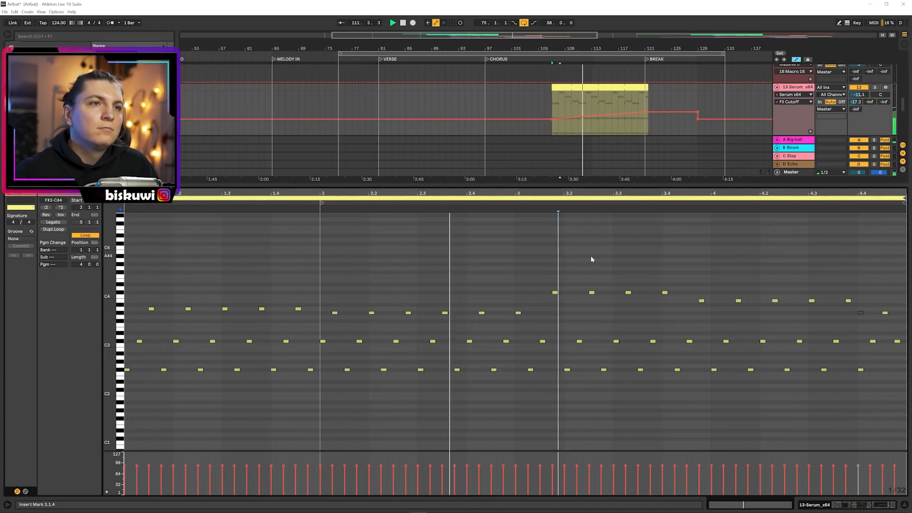
key(shift+Tab)
- Show the Utility Gain automation on Serum track 13
click(792, 119)
click(787, 151)
click(792, 119)
click(792, 158)
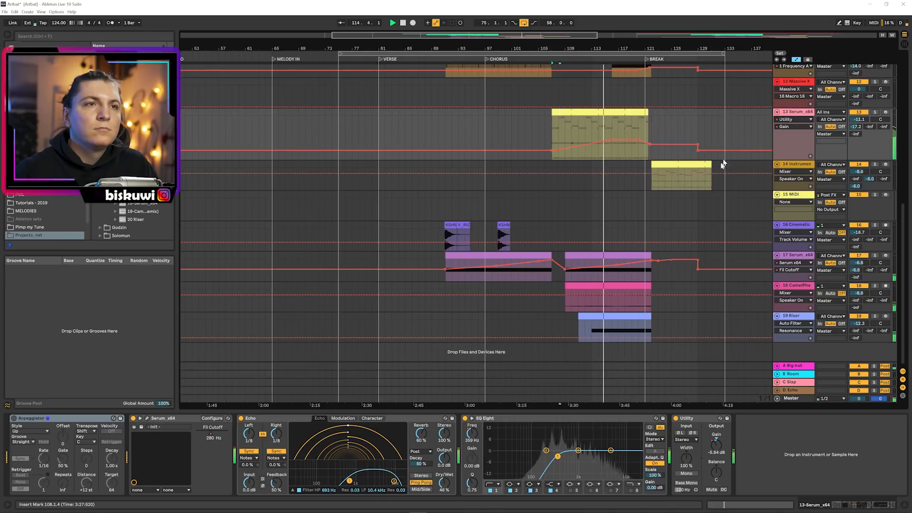
- Show the devices of Drum Rack track 11, switch briefly to the clip notes, and return to the device chain
scroll(722, 164, up, 6)
click(802, 173)
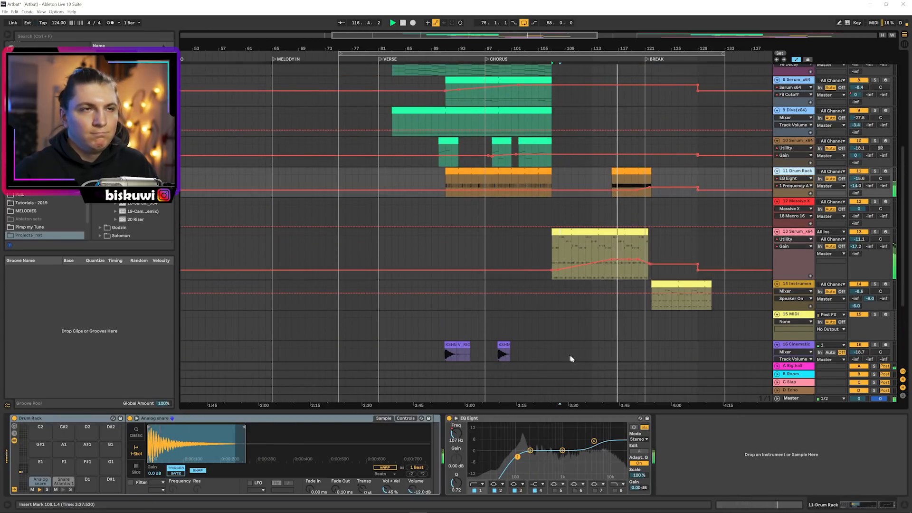
key(shift+Tab)
scroll(692, 241, up, 4)
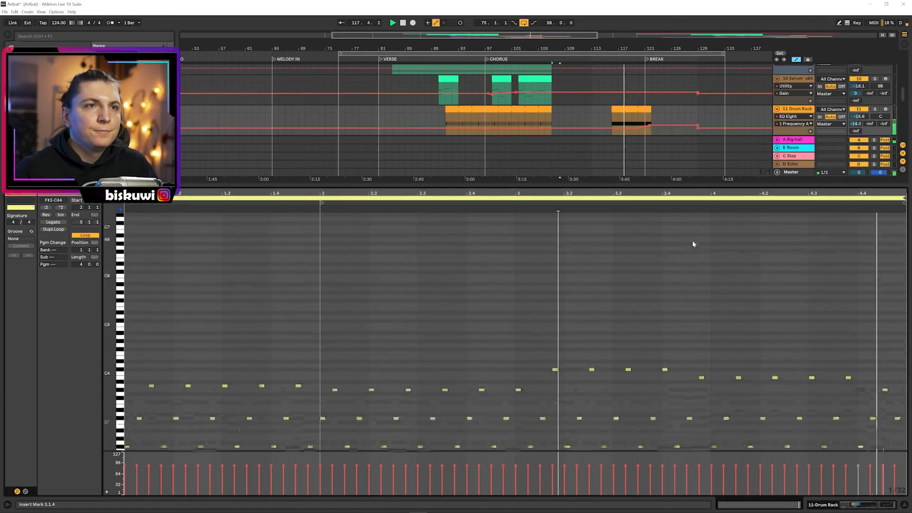
key(shift+Tab)
- Examine the kick, bass and clap entries just after the BREAK marker at close range during playback
scroll(689, 223, up, 6)
scroll(685, 208, up, 6)
drag(667, 49, 667, 102)
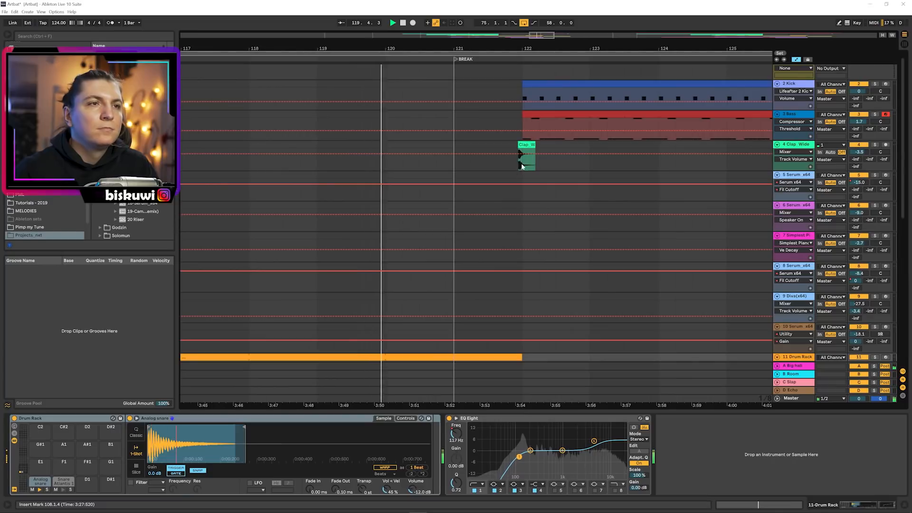
drag(527, 49, 514, 37)
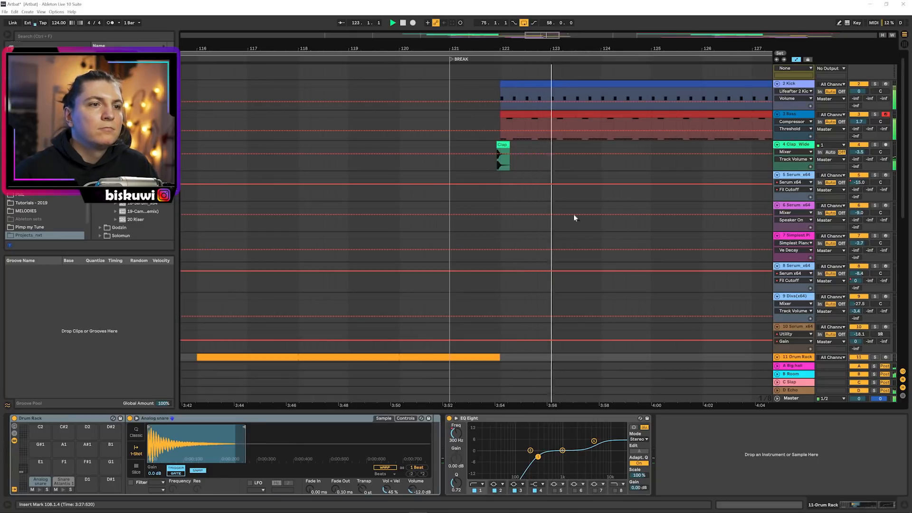
- Examine the notes in the MIDI clip of Instrument Rack track 14 and return to its device chain
scroll(574, 216, down, 5)
scroll(573, 219, down, 3)
click(690, 248)
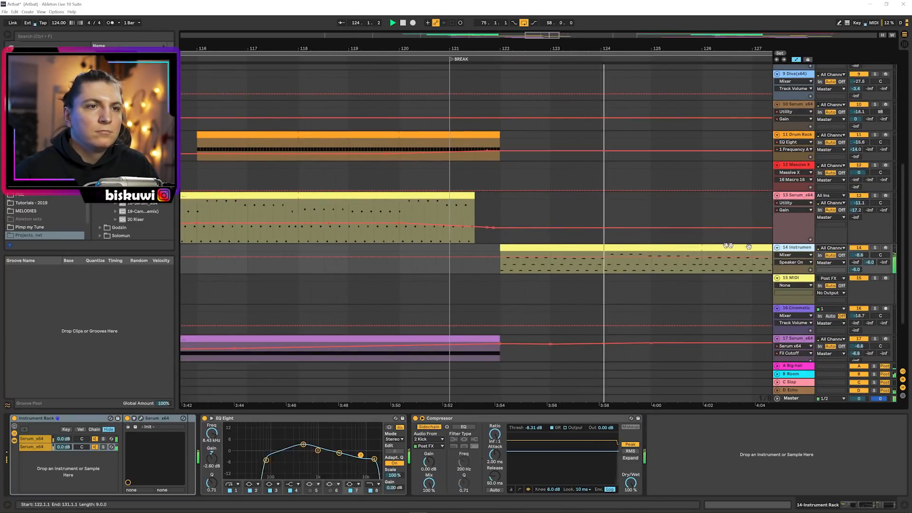
double_click(690, 248)
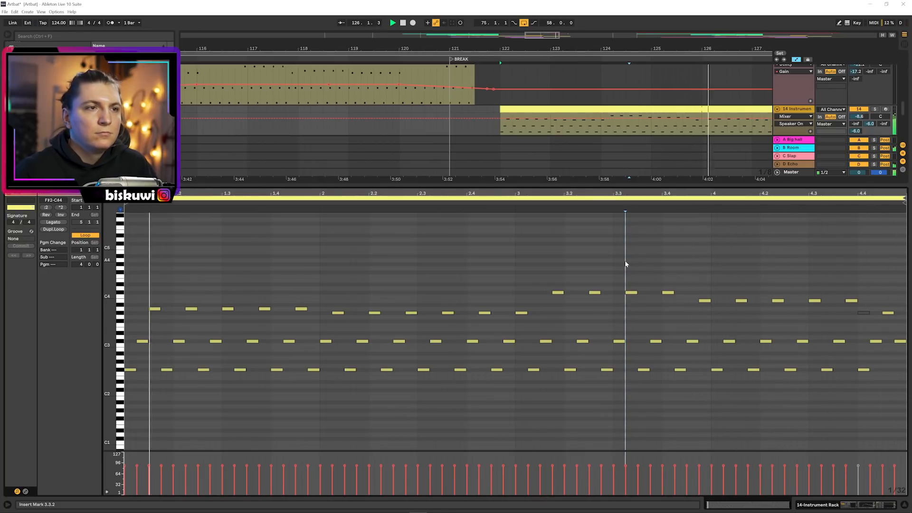
key(shift+Tab)
- Look over all tracks around the BREAK section up to the closing clap during playback
drag(553, 49, 500, 23)
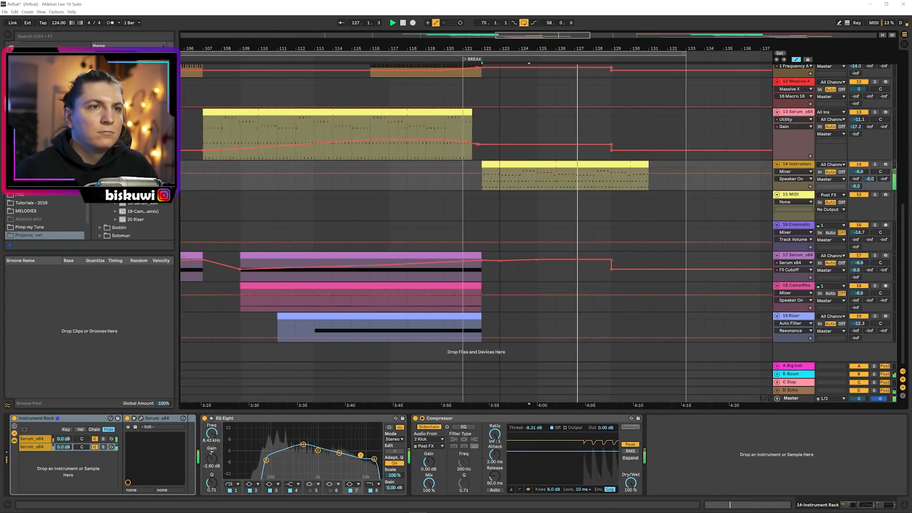
scroll(634, 290, up, 10)
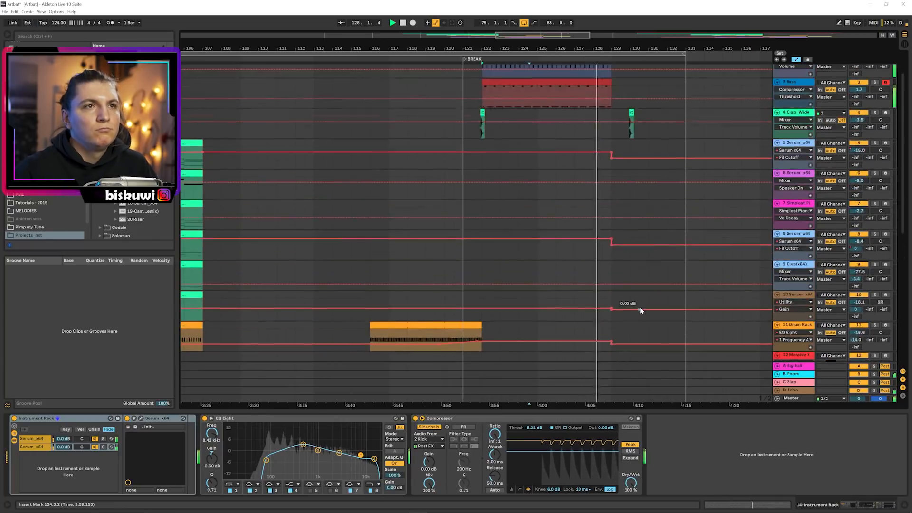
scroll(658, 303, up, 2)
ctrl+scroll(664, 164, up, 3)
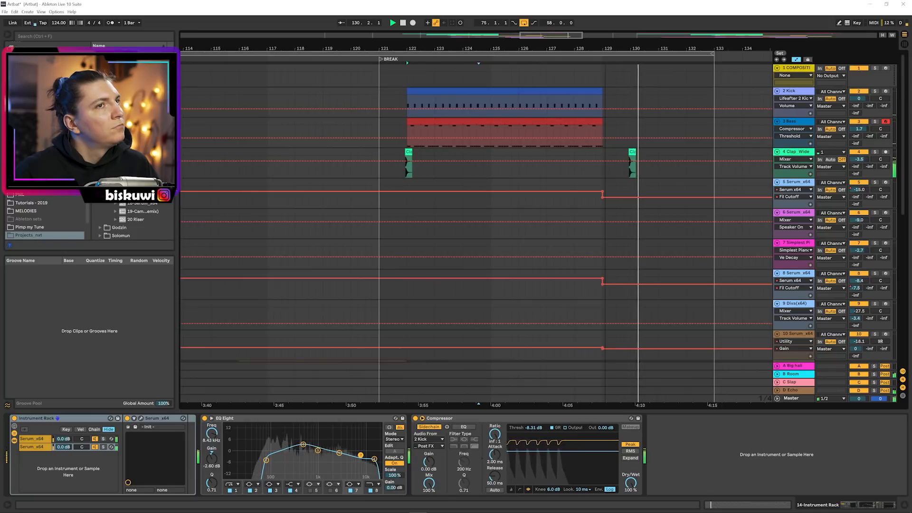
ctrl+scroll(620, 126, down, 3)
scroll(631, 157, down, 3)
scroll(637, 183, down, 5)
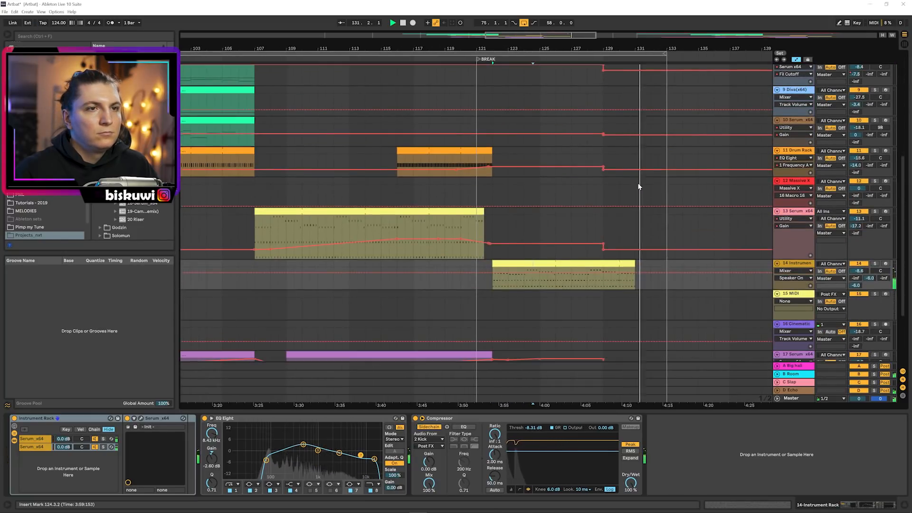